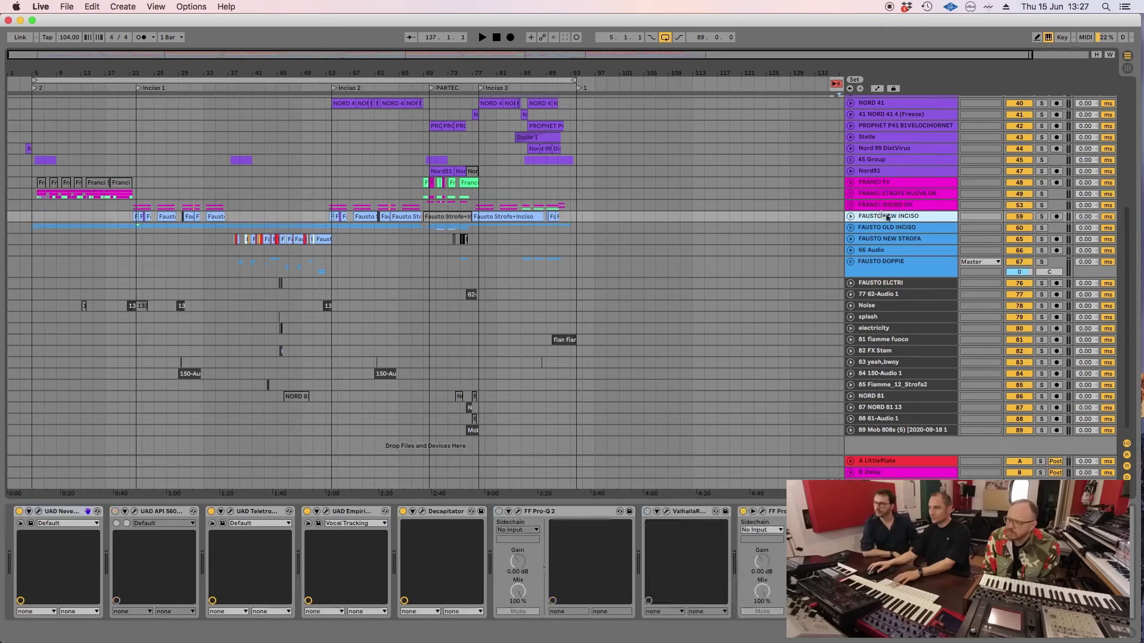
Step: Inspect the Teletronix LA-2A compressor settings on the FRANCI INCISO OK track
{"action": "left_click", "coordinate": [884, 206]}
{"action": "left_click", "coordinate": [39, 512]}
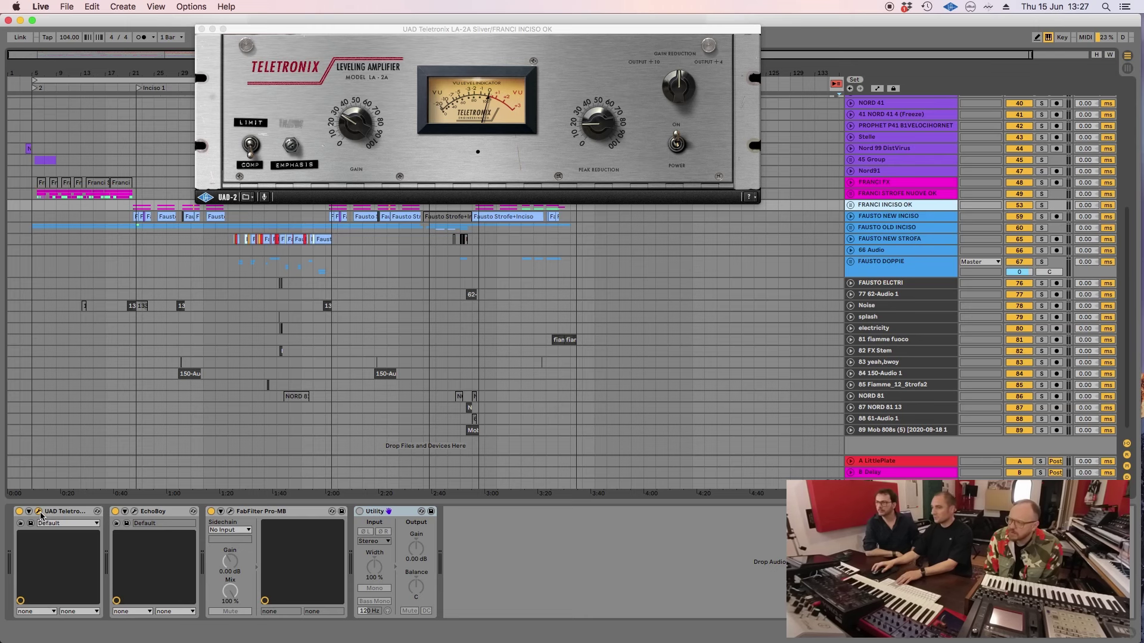
{"action": "left_click", "coordinate": [39, 512]}
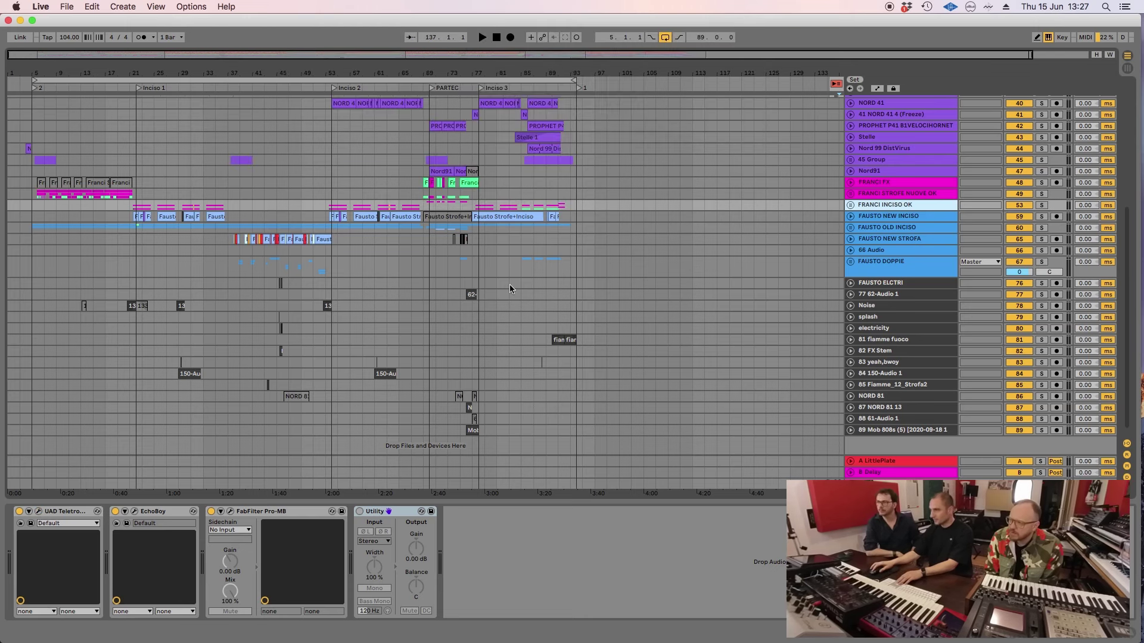
Step: Review the device chains of the FRANCI tracks, then unfold the FAUSTO NEW INCISO track
{"action": "left_click", "coordinate": [892, 196]}
{"action": "left_click", "coordinate": [899, 183]}
{"action": "left_click", "coordinate": [906, 195]}
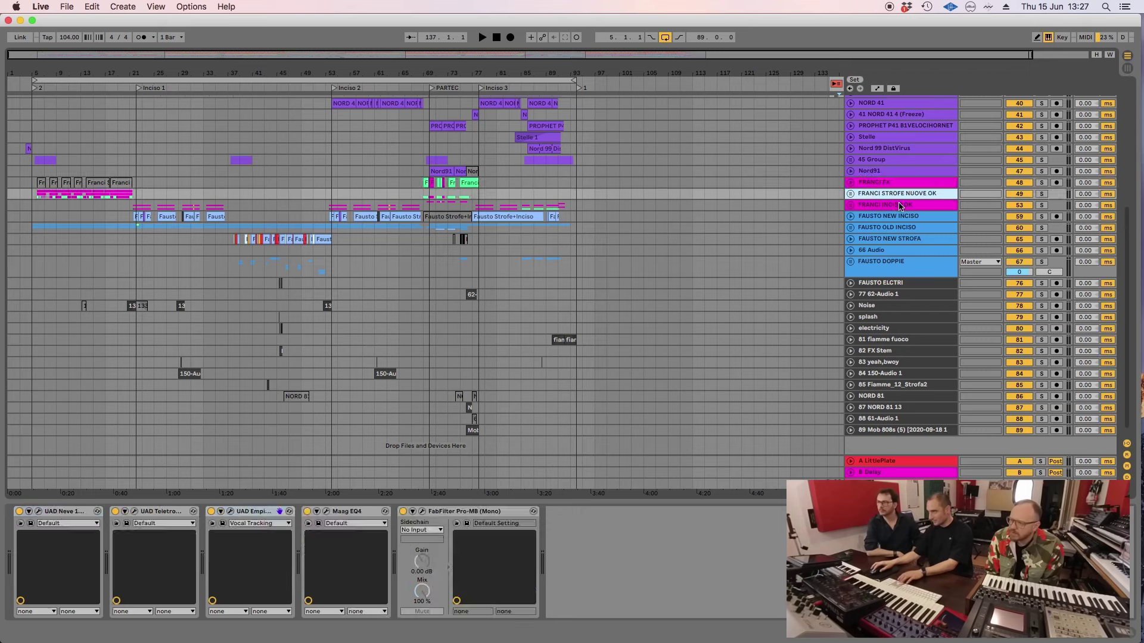
{"action": "left_click", "coordinate": [915, 206]}
{"action": "left_click", "coordinate": [923, 216]}
{"action": "left_click", "coordinate": [851, 216]}
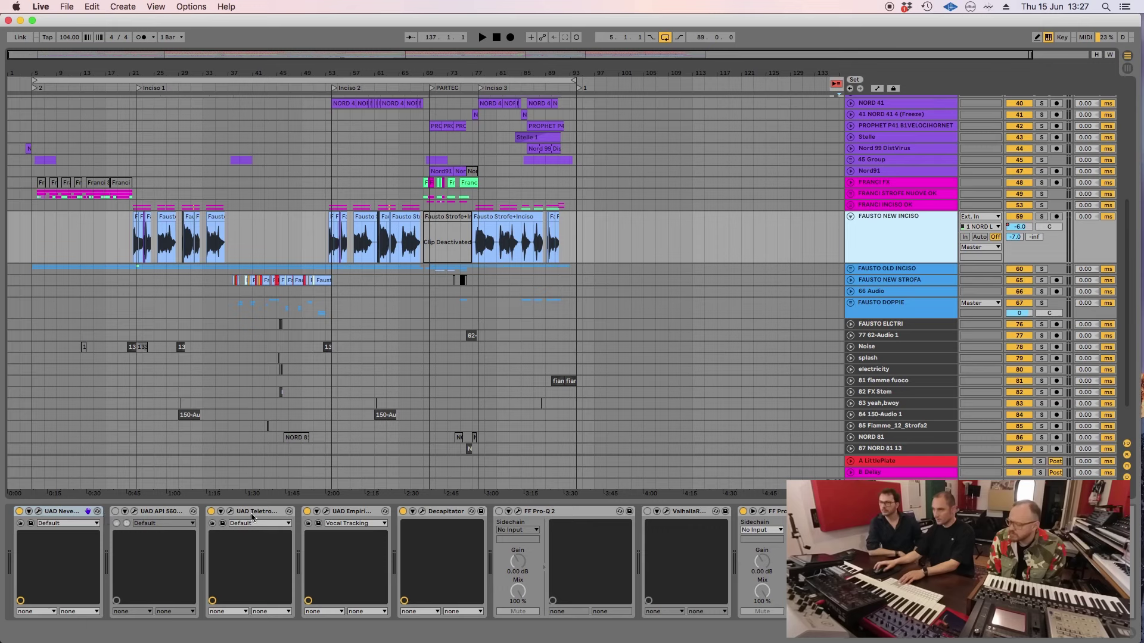
Step: Examine the Neve 1073 preamp and EQ settings on the FAUSTO NEW INCISO track
{"action": "left_click", "coordinate": [38, 512]}
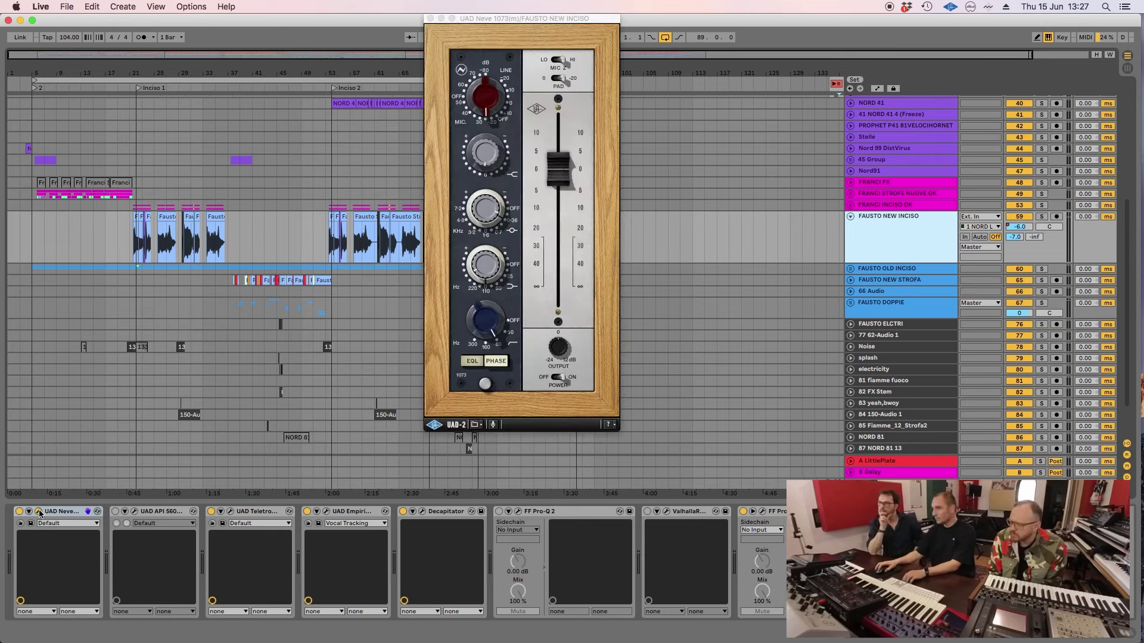
{"action": "left_click", "coordinate": [477, 364]}
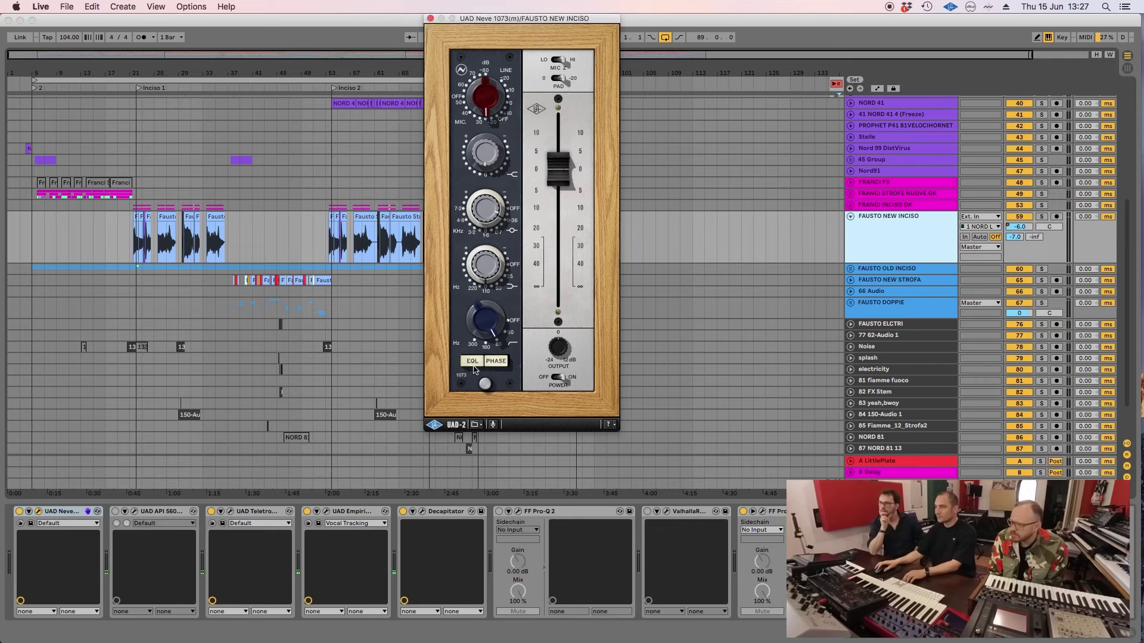
{"action": "left_click", "coordinate": [431, 18]}
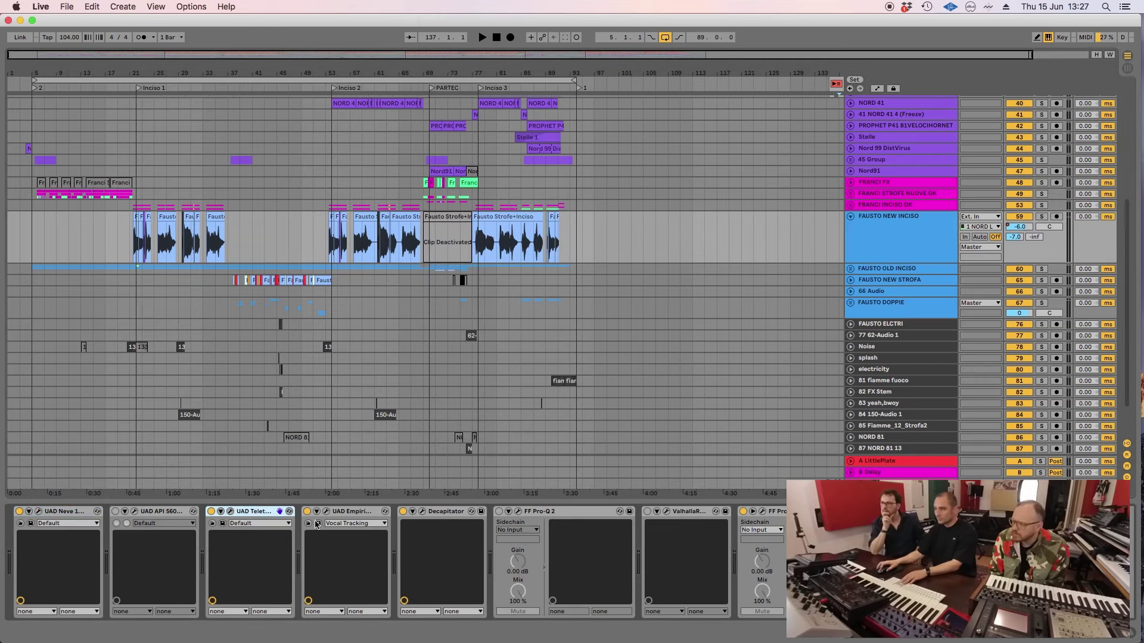
Step: Check the LA-2A and Distressor compressor settings on the FAUSTO NEW INCISO track
{"action": "left_click", "coordinate": [231, 512]}
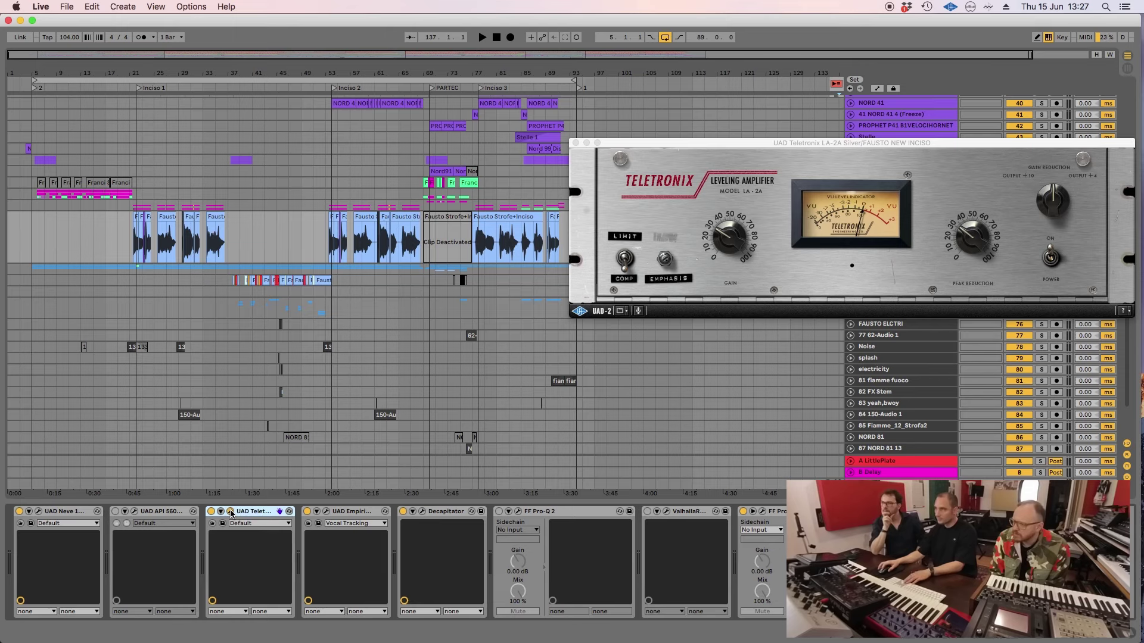
{"action": "left_click", "coordinate": [231, 512]}
{"action": "left_click", "coordinate": [327, 512]}
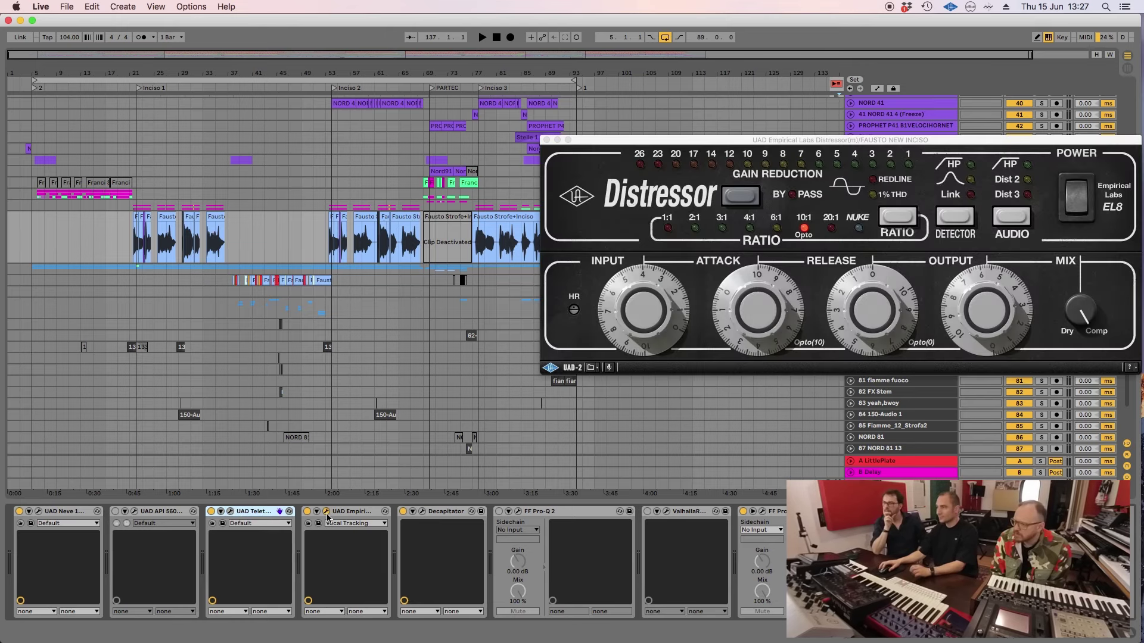
{"action": "left_click_drag", "start_coordinate": [780, 138], "coordinate": [429, 142]}
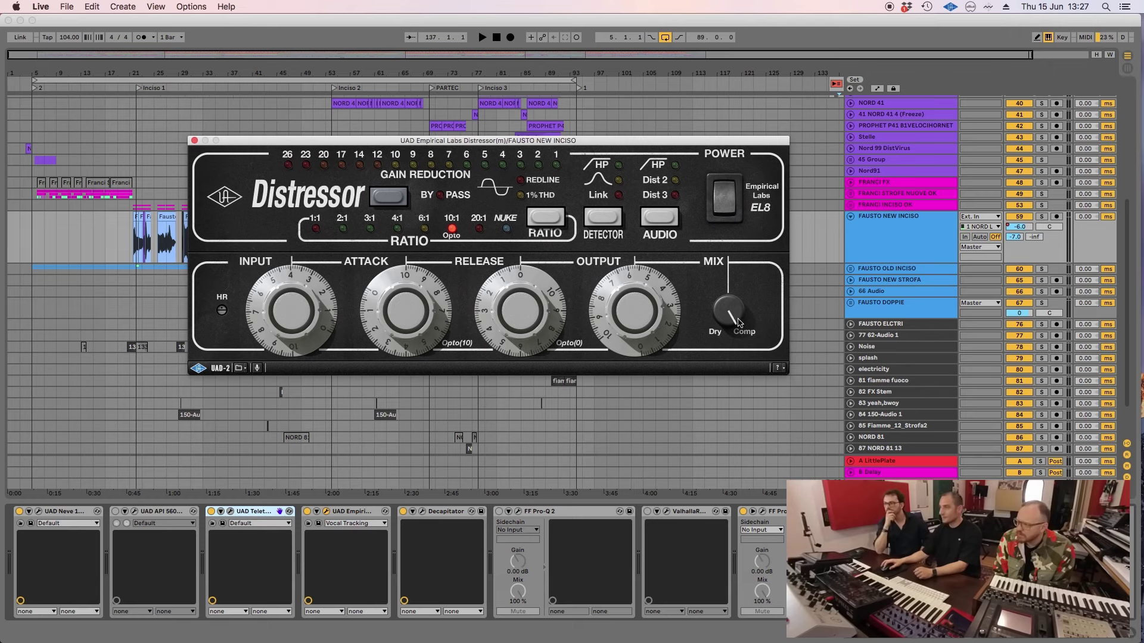
{"action": "left_click", "coordinate": [194, 141]}
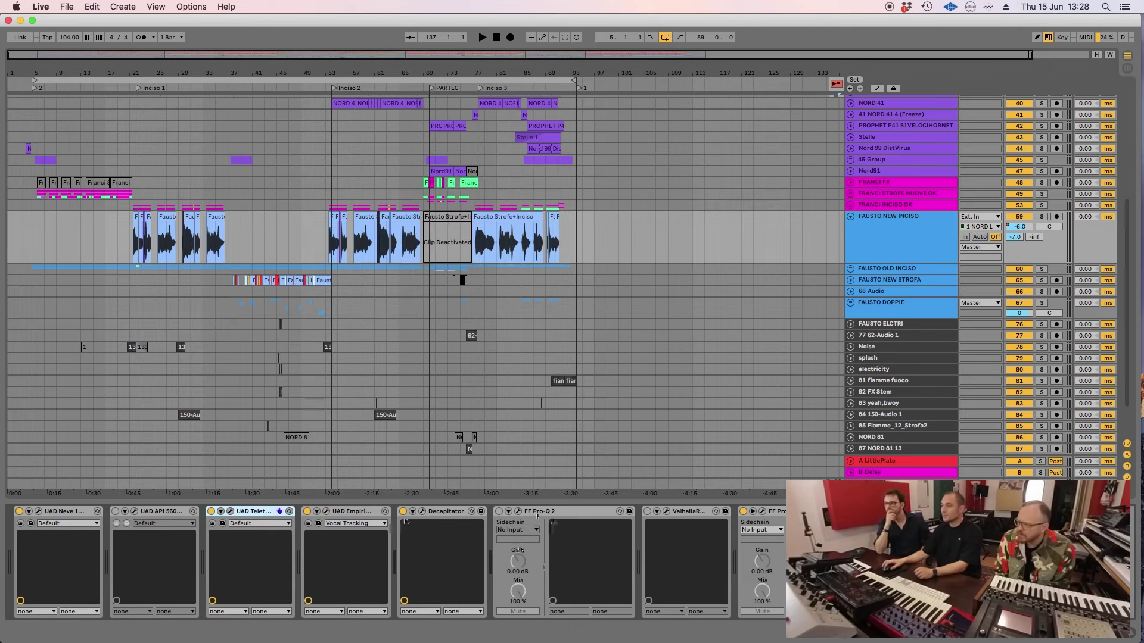
Step: Look over the Decapitator and FabFilter devices further along the FAUSTO NEW INCISO chain
{"action": "left_click", "coordinate": [434, 516]}
{"action": "left_click", "coordinate": [753, 525]}
{"action": "scroll", "coordinate": [874, 329], "scroll_direction": "up", "scroll_amount": 3}
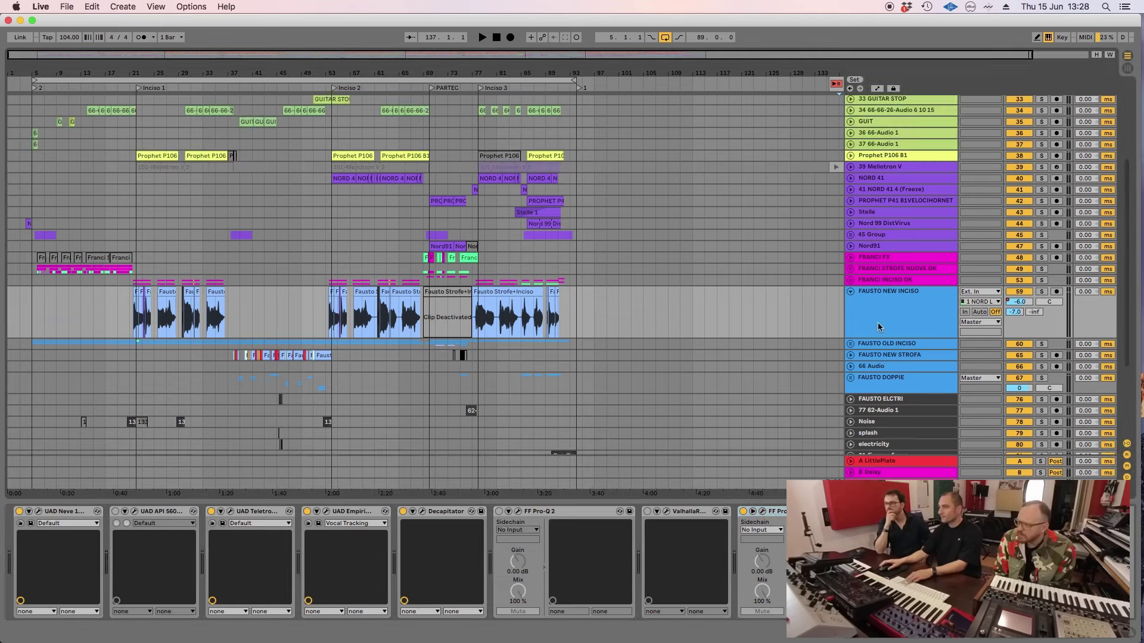
{"action": "left_click", "coordinate": [875, 333]}
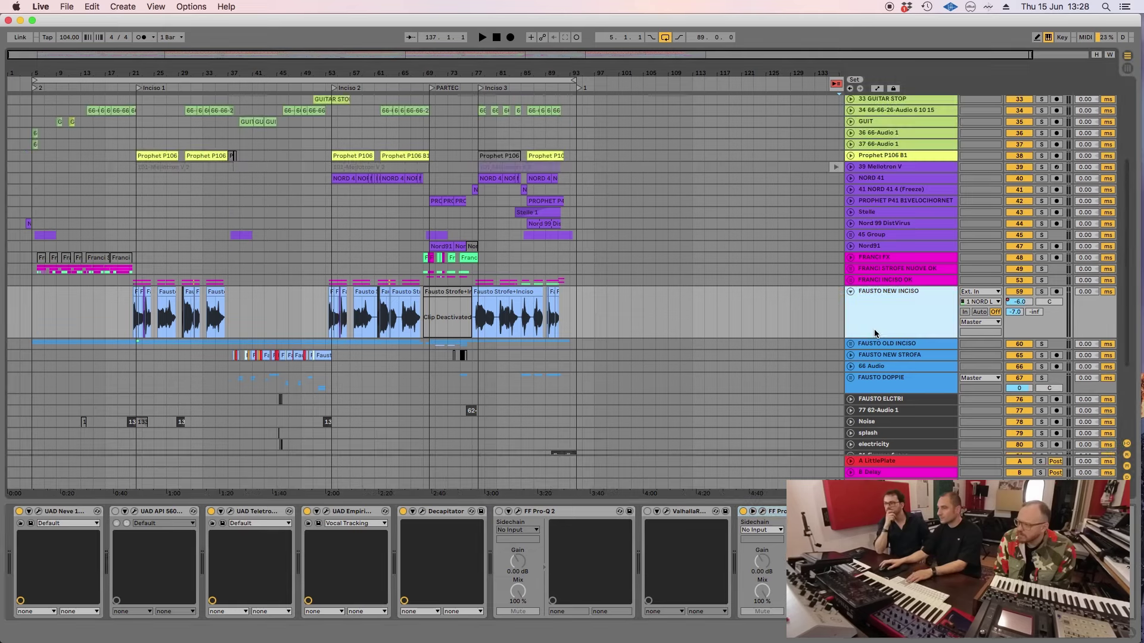
Step: Expand the FRANCI INCISO OK group and unfold its first two vocal tracks, 54 and 55
{"action": "left_click", "coordinate": [867, 284]}
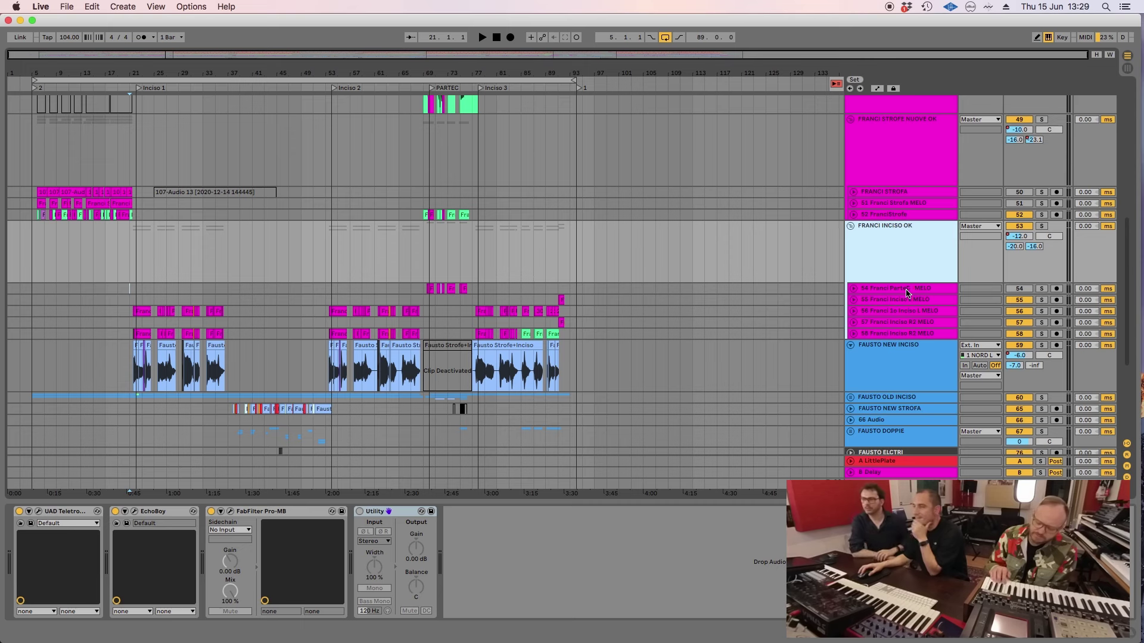
{"action": "left_click_drag", "start_coordinate": [887, 293], "coordinate": [890, 347]}
{"action": "left_click", "coordinate": [906, 235]}
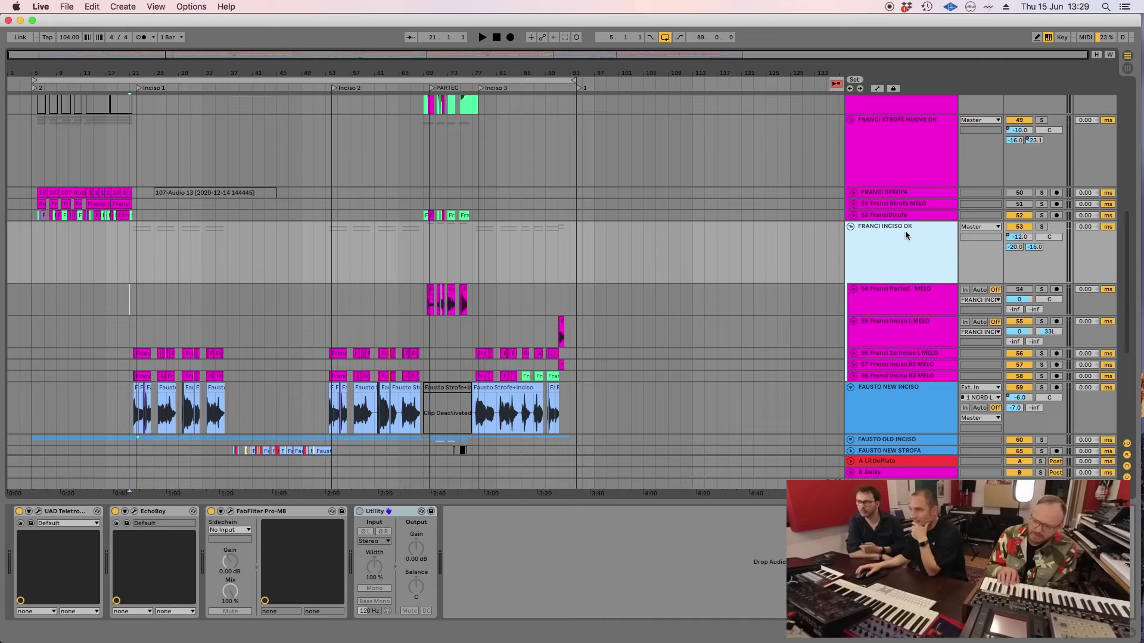
Step: Bring up the FRANCI STROFE NUOVE OK device chain and check its LA-2A compressor
{"action": "scroll", "coordinate": [904, 232], "scroll_direction": "up", "scroll_amount": 5}
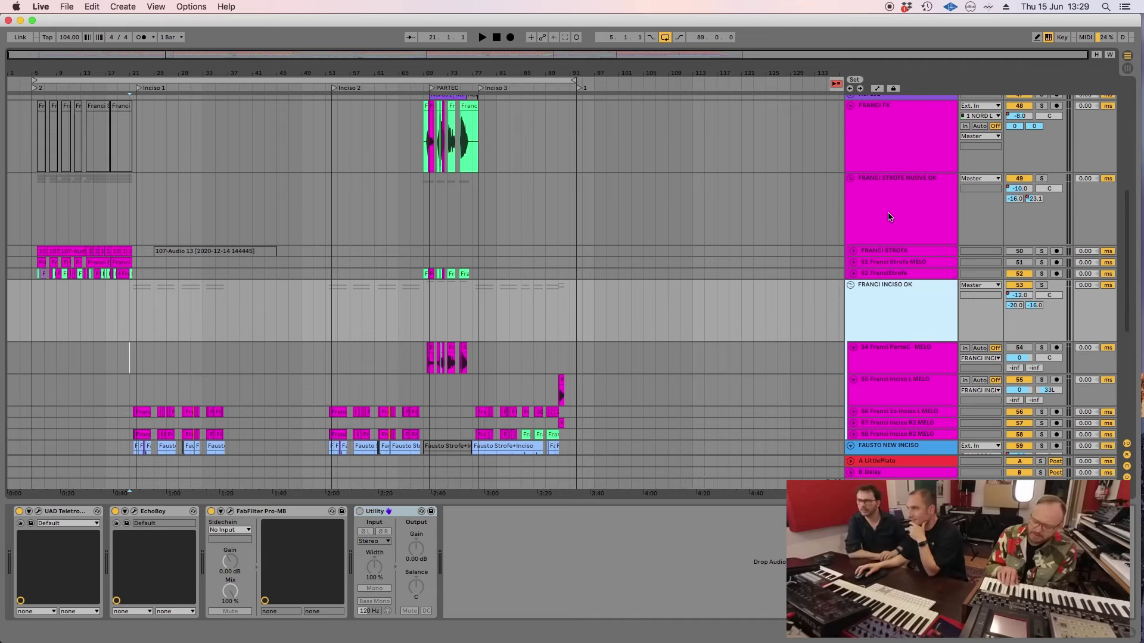
{"action": "left_click", "coordinate": [889, 217]}
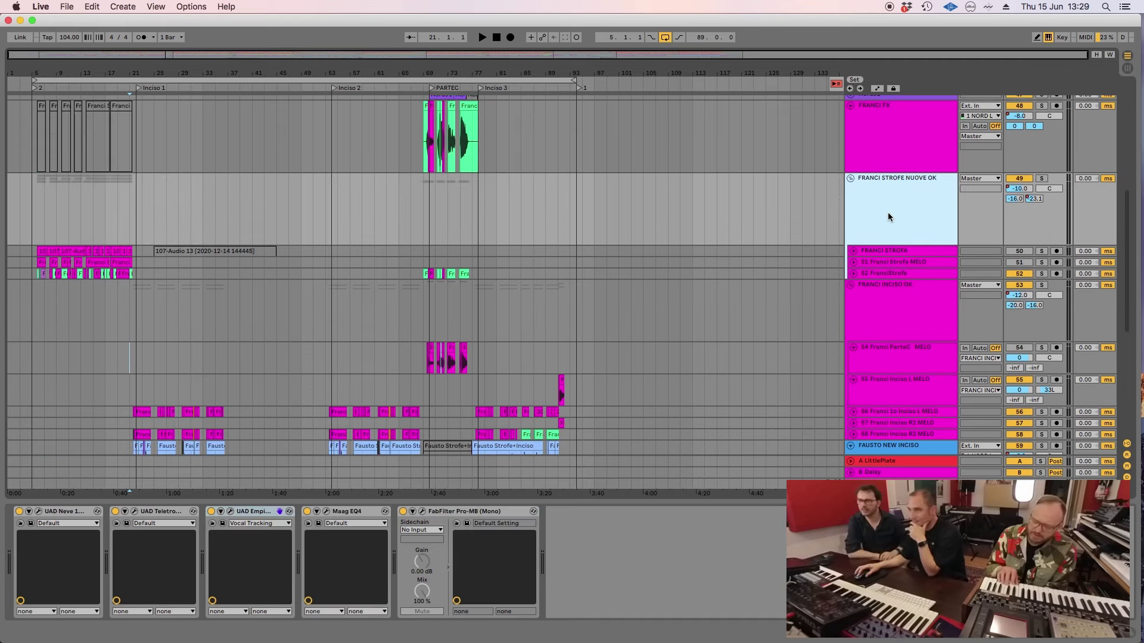
{"action": "left_click", "coordinate": [134, 512]}
{"action": "left_click", "coordinate": [135, 511]}
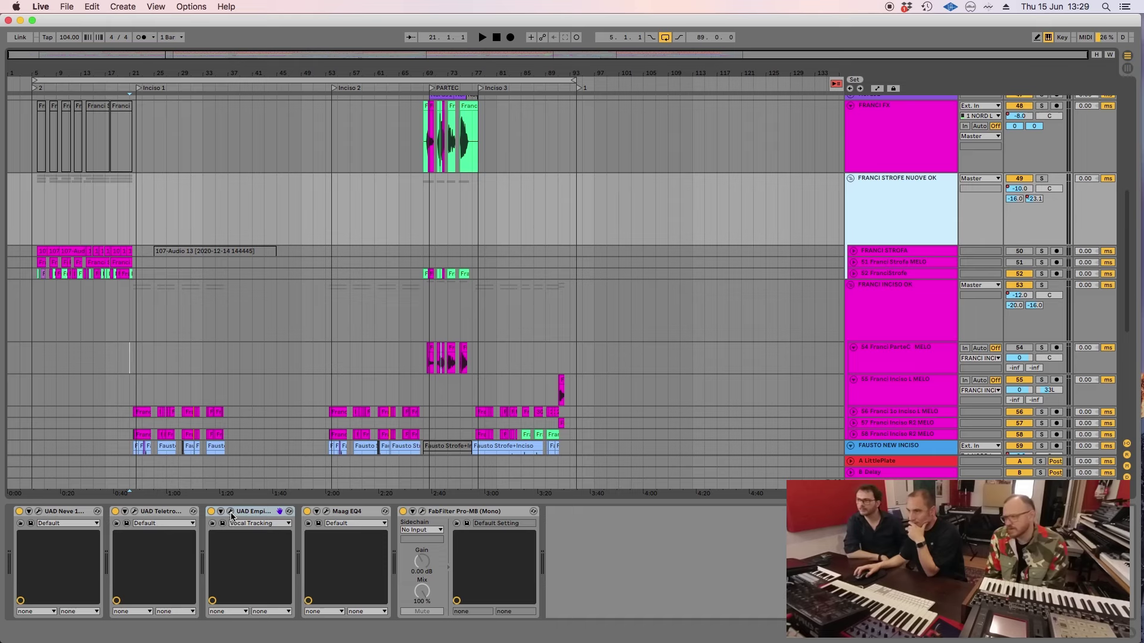
Step: Inspect the Distressor and the LA-2A on the FAUSTO NEW INCISO track again
{"action": "left_click", "coordinate": [230, 512]}
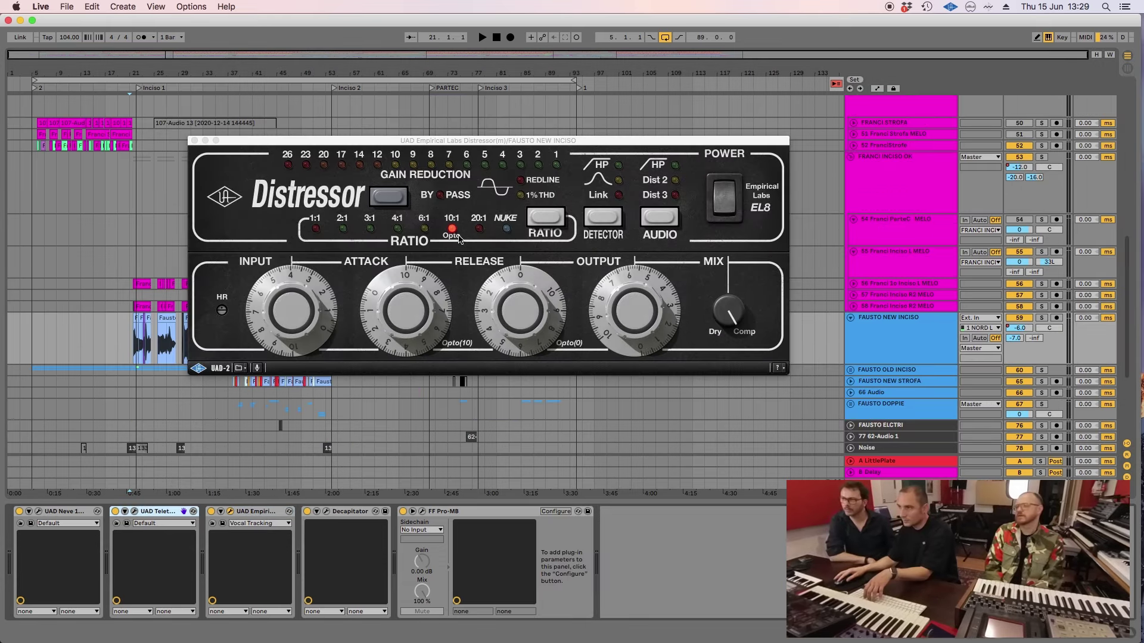
{"action": "left_click", "coordinate": [230, 513]}
{"action": "left_click", "coordinate": [134, 512]}
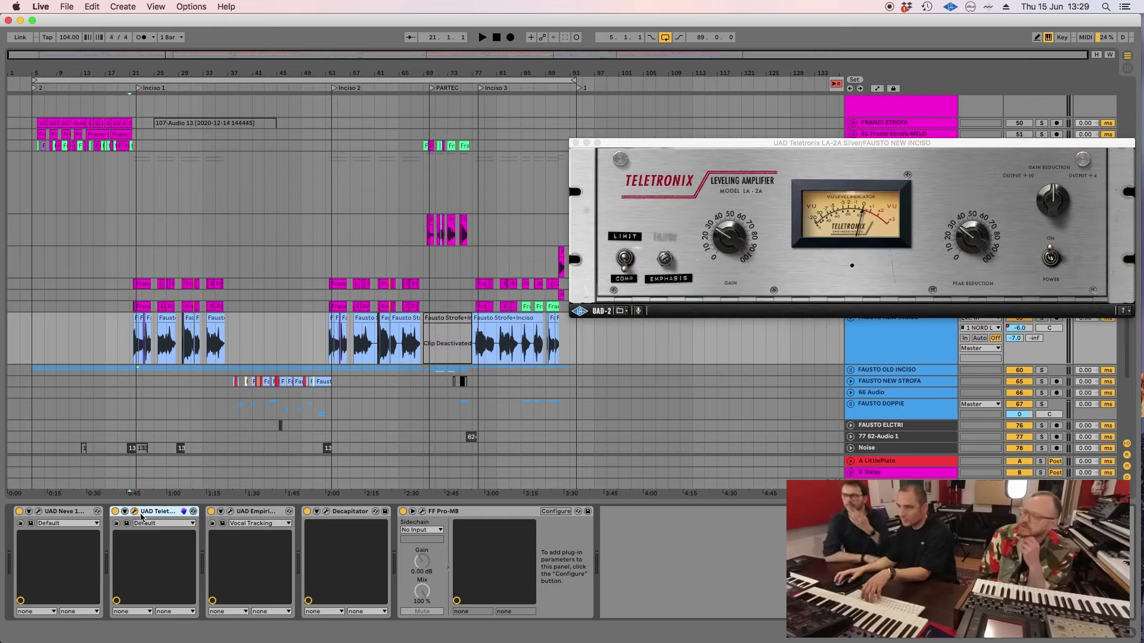
{"action": "left_click", "coordinate": [135, 513]}
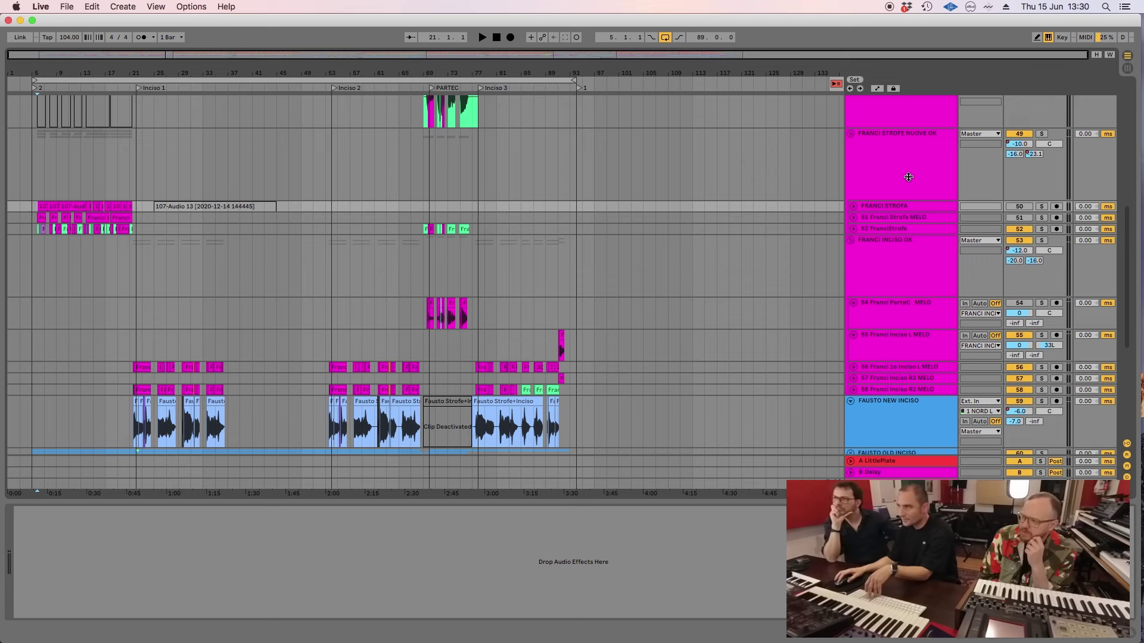
Step: Examine the Neve 1073, LA-2A and Distressor settings on the FRANCI STROFE NUOVE OK group
{"action": "left_click", "coordinate": [912, 186]}
{"action": "left_click", "coordinate": [37, 512]}
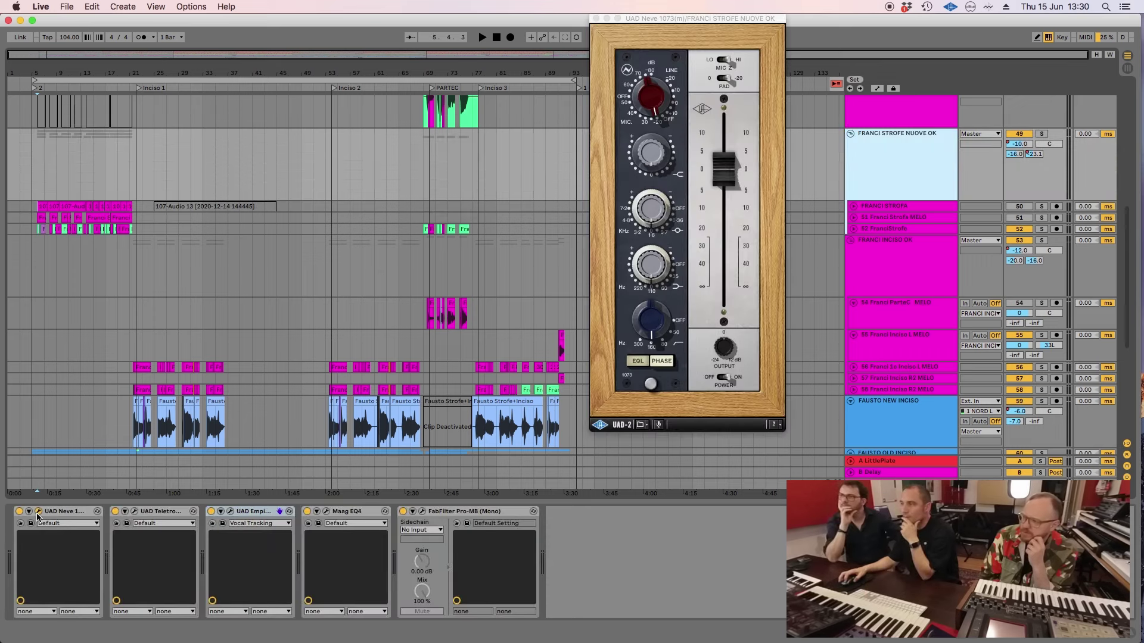
{"action": "left_click", "coordinate": [38, 512]}
{"action": "left_click", "coordinate": [135, 512]}
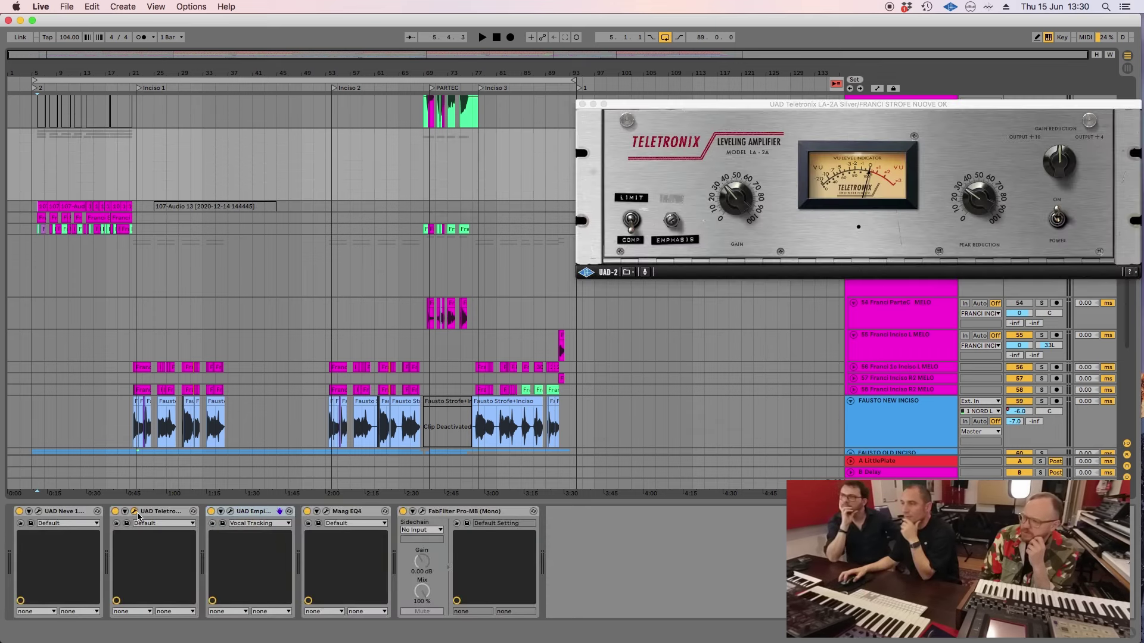
{"action": "left_click", "coordinate": [136, 513]}
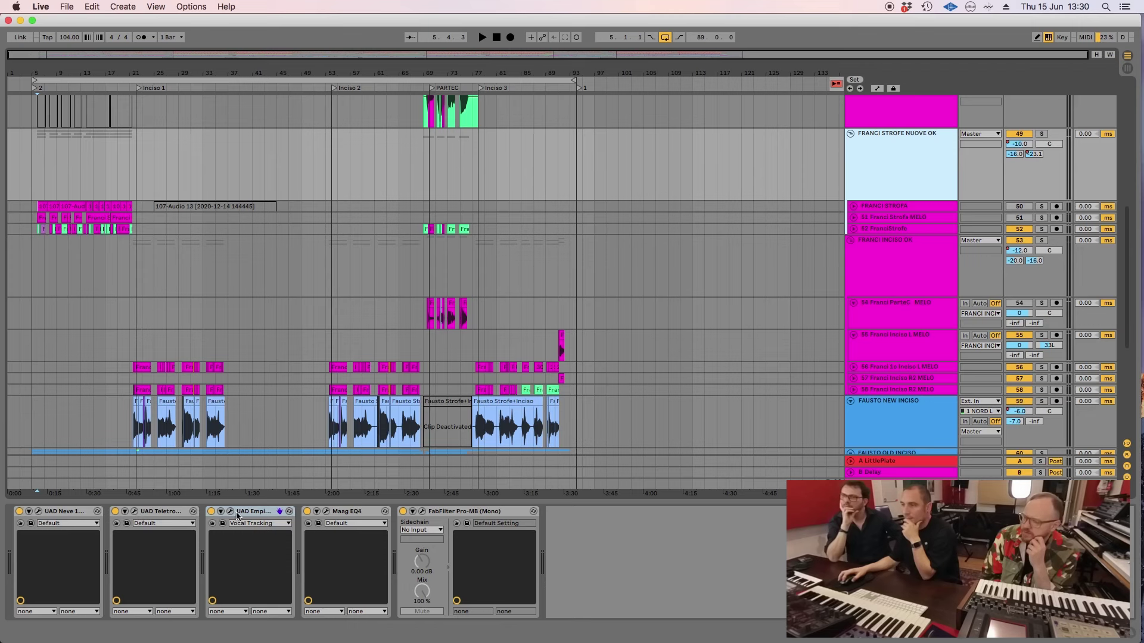
{"action": "left_click", "coordinate": [230, 512]}
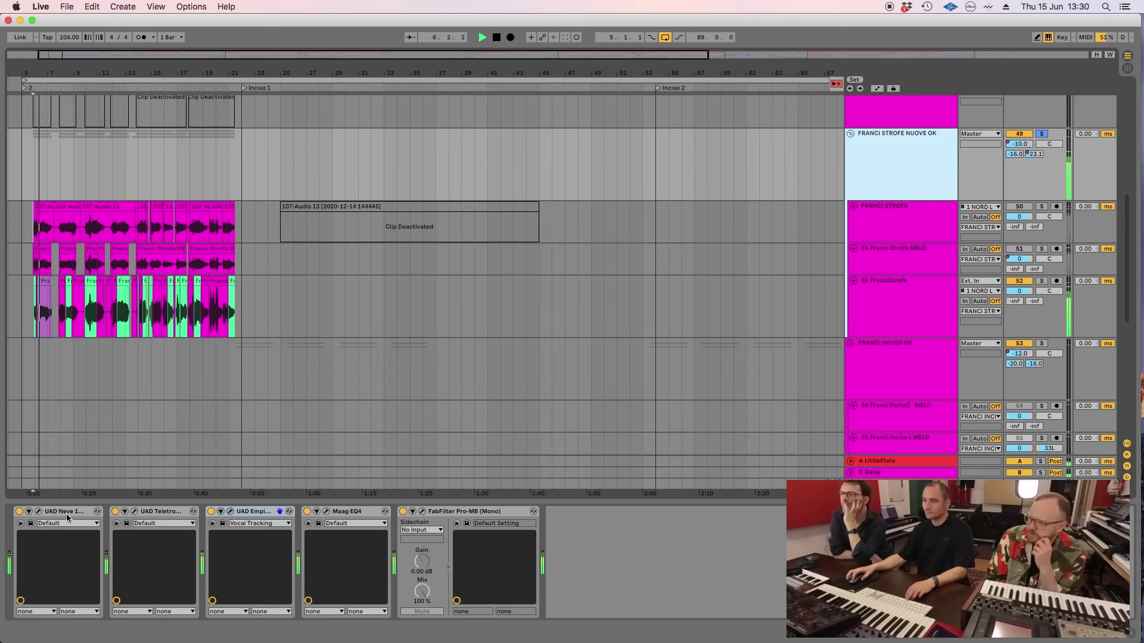
Step: Show the LA-2A and Distressor of the soloed FRANCI STROFE NUOVE OK group together and watch their gain reduction during playback
{"action": "left_click", "coordinate": [135, 512]}
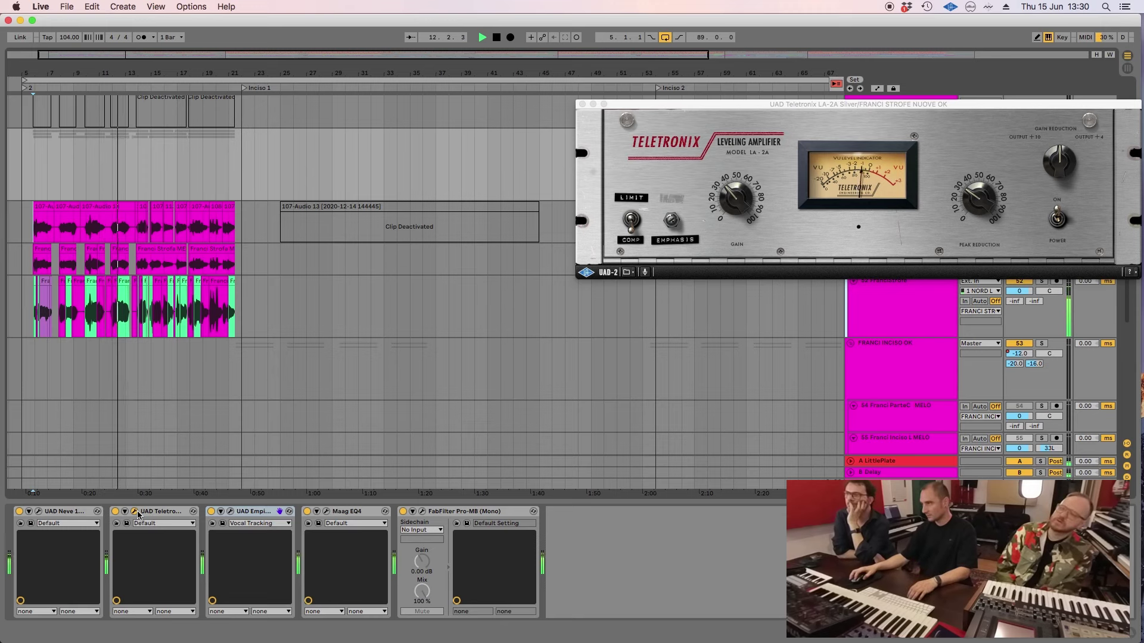
{"action": "left_click", "coordinate": [230, 512]}
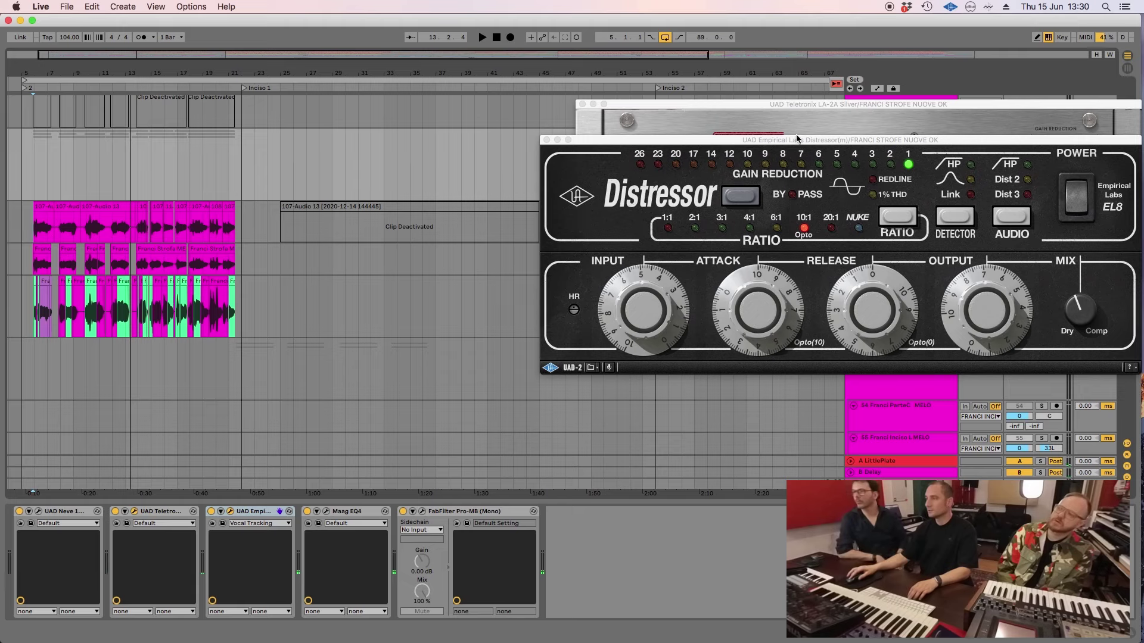
{"action": "left_click_drag", "start_coordinate": [797, 138], "coordinate": [520, 297]}
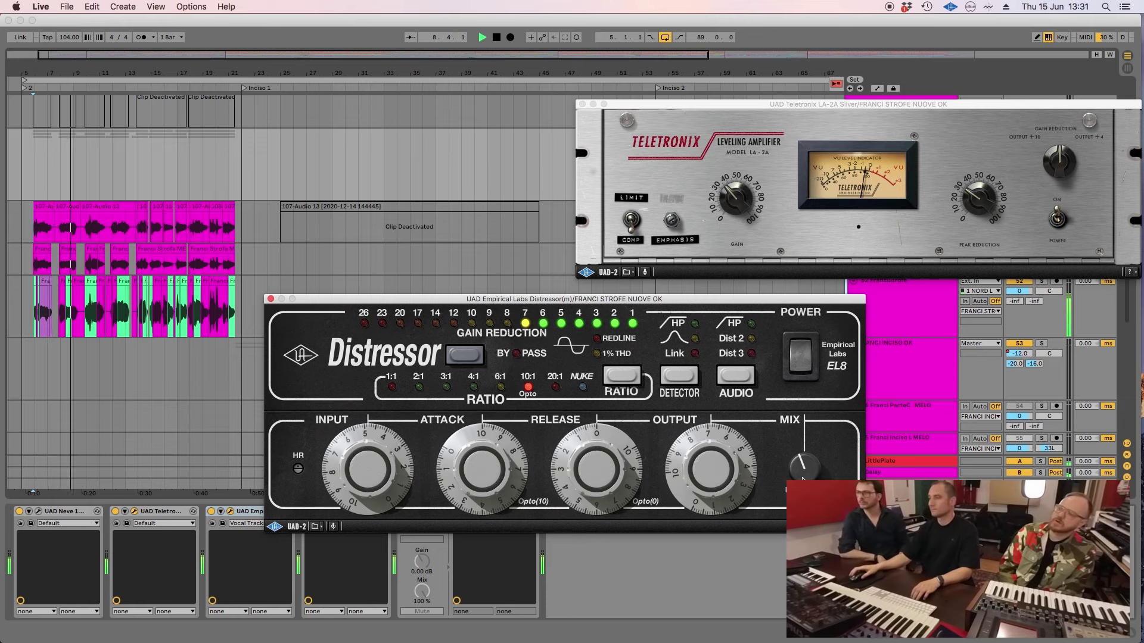
{"action": "left_click_drag", "start_coordinate": [338, 358], "coordinate": [465, 286]}
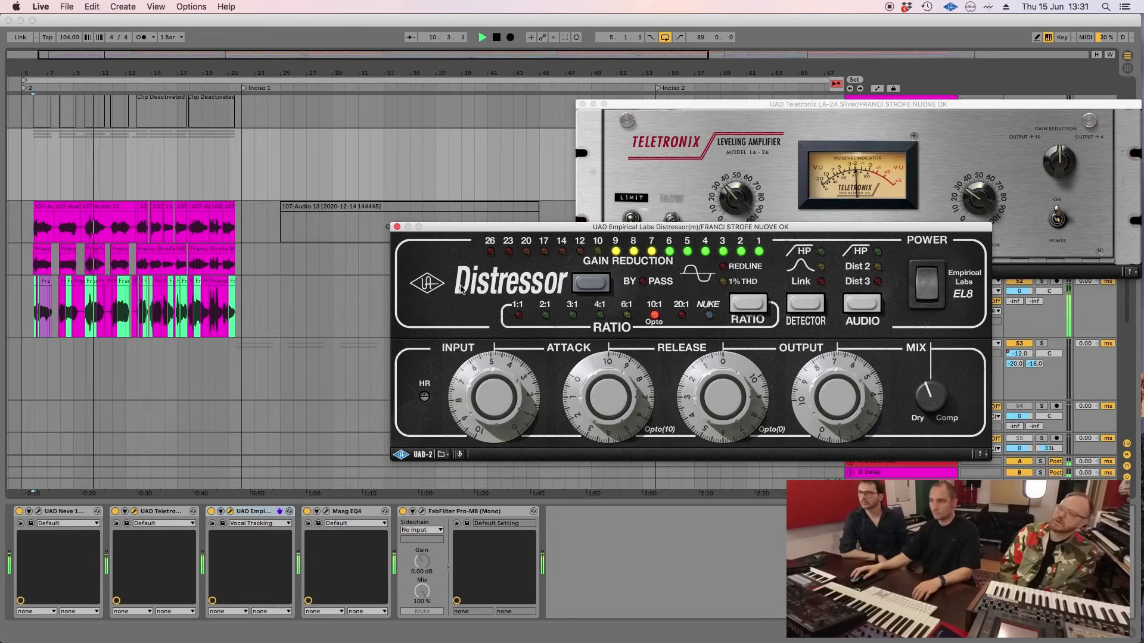
Step: Select the Distressor, LA-2A and Neve 1073 together and toggle them off to audition the vocal without them
{"action": "left_click", "coordinate": [179, 518]}
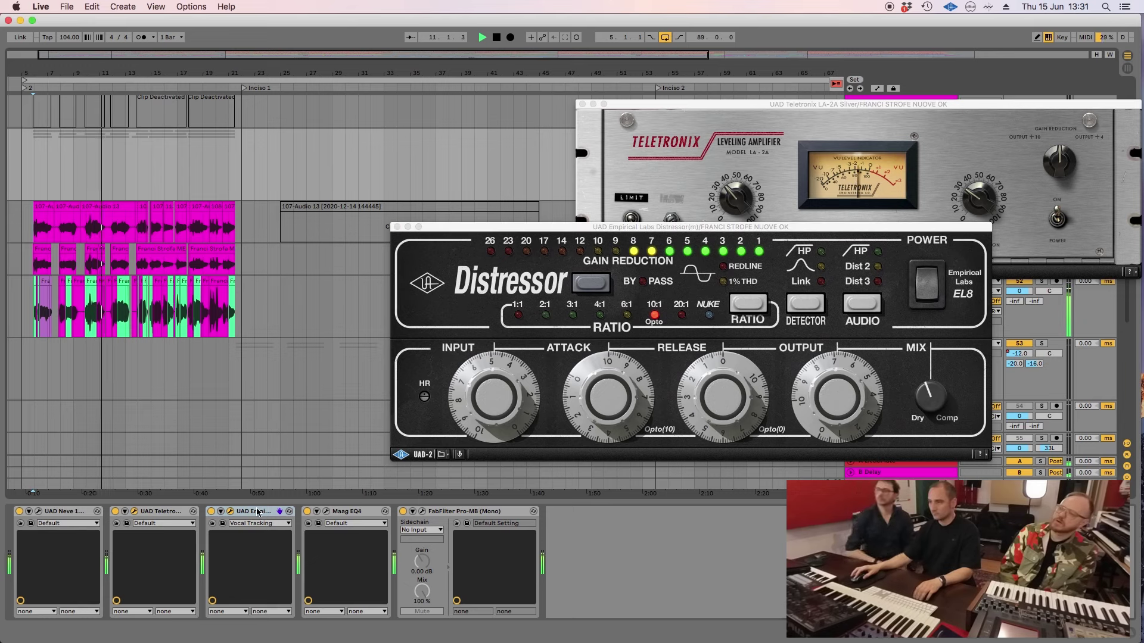
{"action": "left_click", "coordinate": [178, 516]}
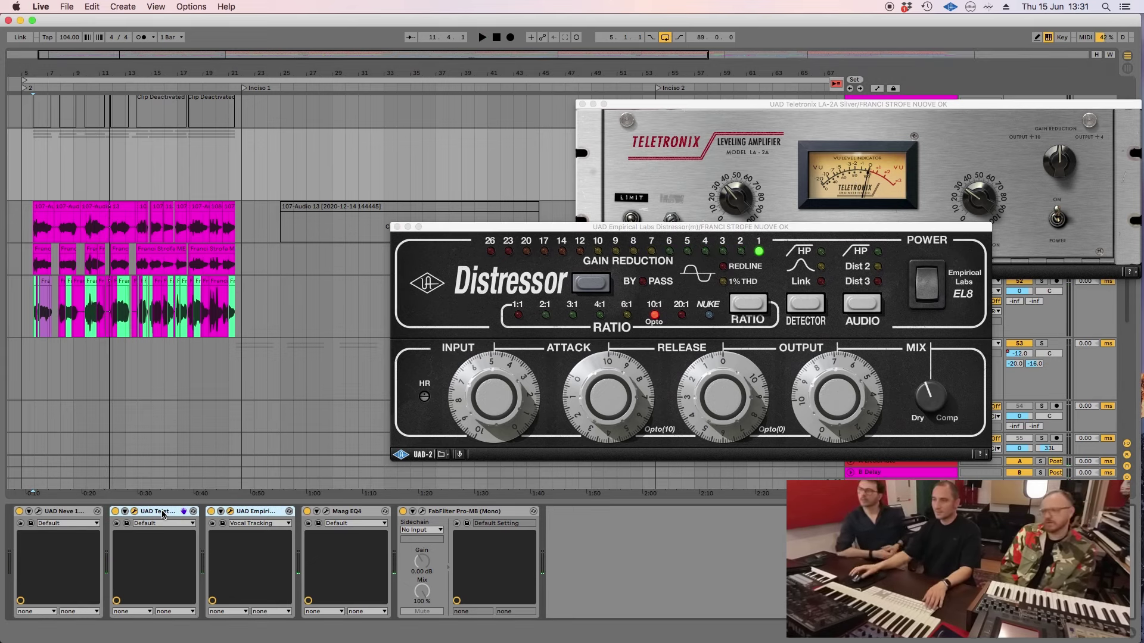
{"action": "left_click", "coordinate": [64, 513], "text": "shift"}
{"action": "key", "text": "0"}
{"action": "key", "text": "space"}
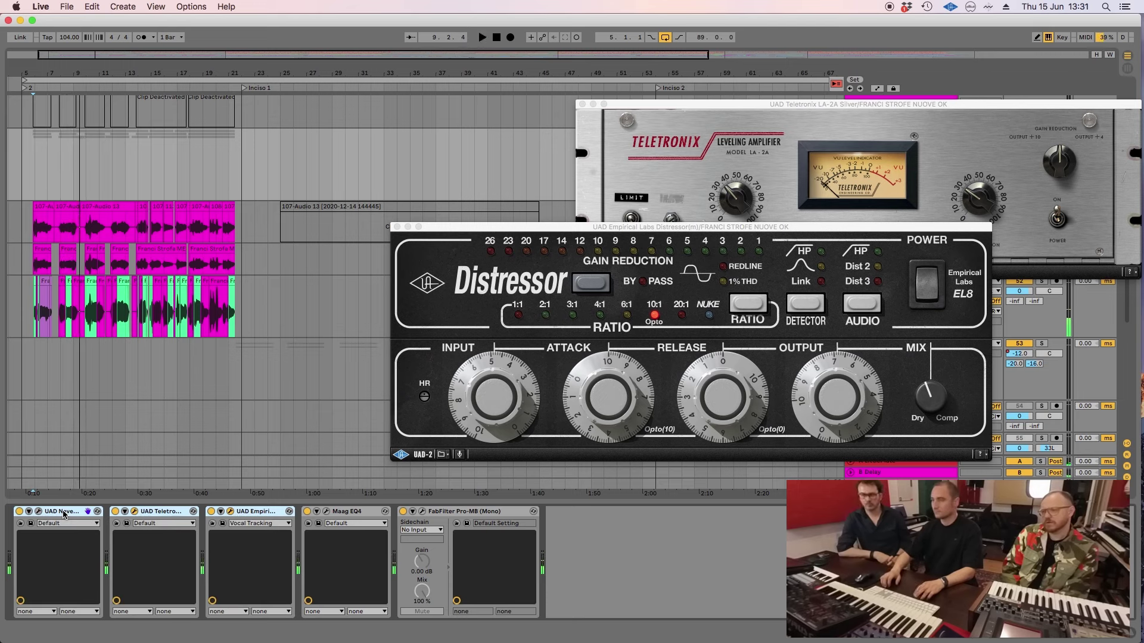
Step: Replay the verse vocal with the three devices active and the Distressor window placed below the LA-2A, then stop playback
{"action": "key", "text": "space"}
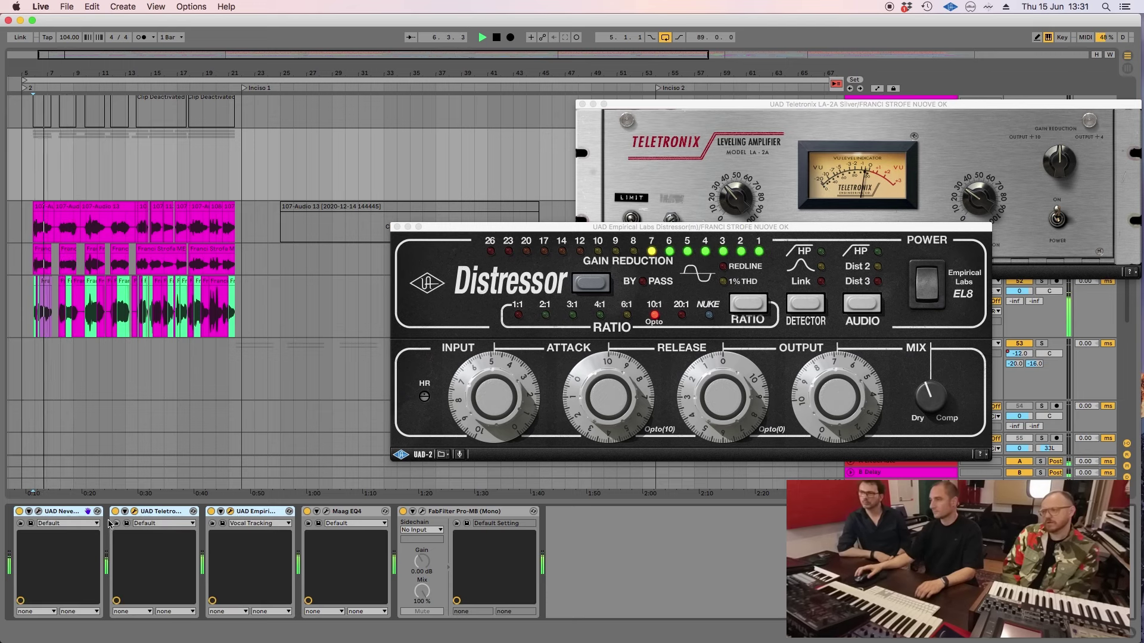
{"action": "left_click_drag", "start_coordinate": [834, 229], "coordinate": [936, 296]}
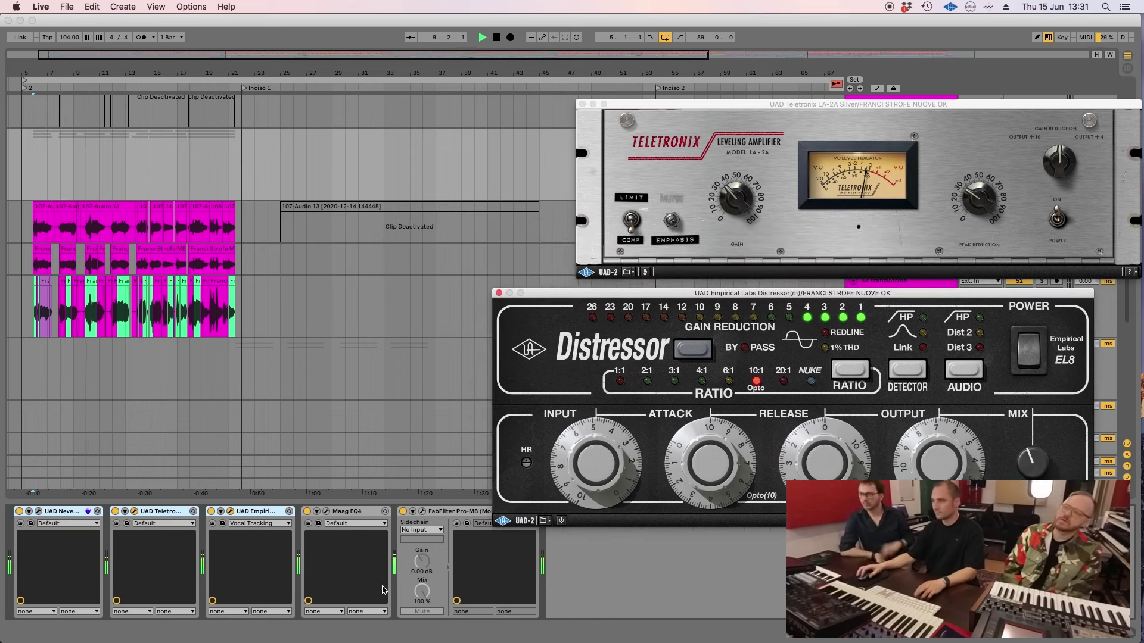
{"action": "key", "text": "space"}
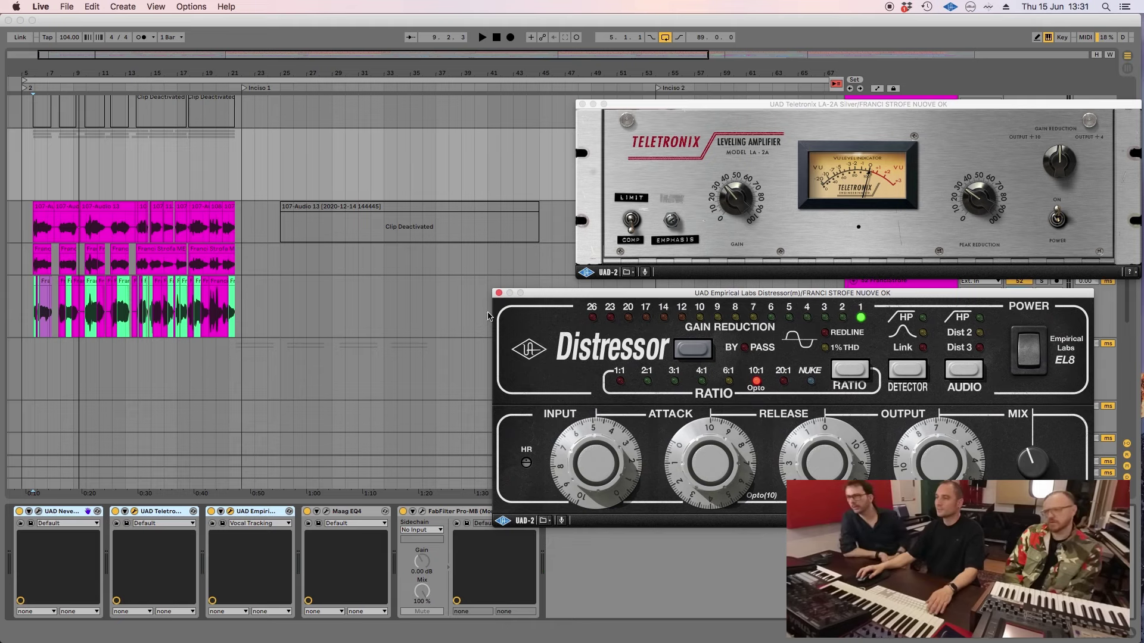
Step: Close the Distressor and LA-2A windows and unfold the 4 Group of drum tracks
{"action": "left_click", "coordinate": [499, 293]}
{"action": "left_click", "coordinate": [583, 104]}
{"action": "scroll", "coordinate": [638, 300], "scroll_direction": "up", "scroll_amount": 10}
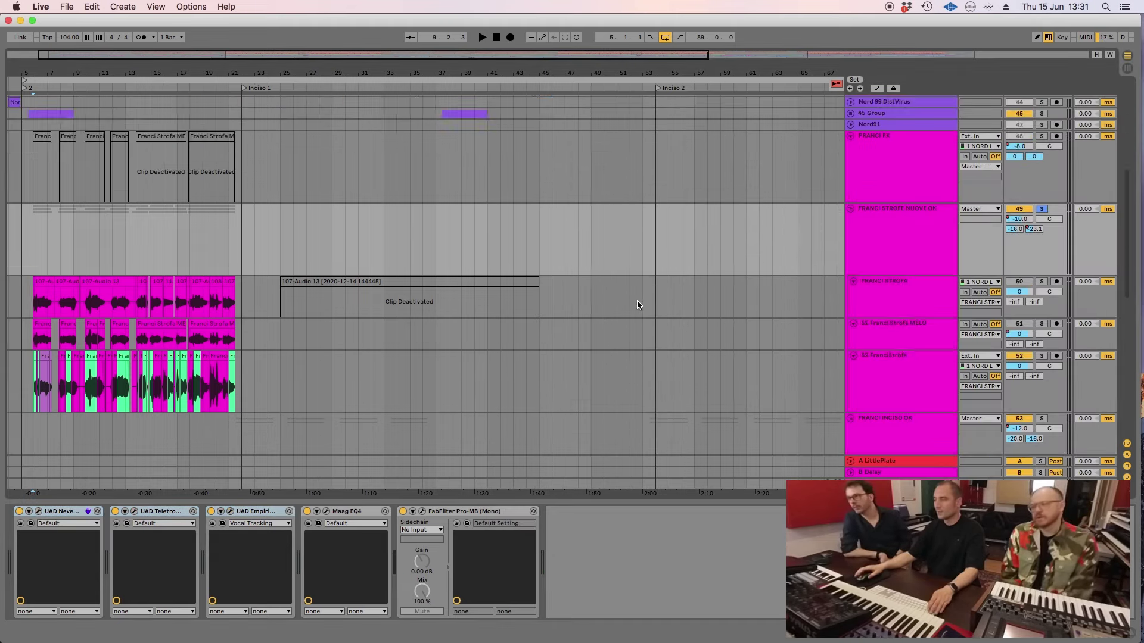
{"action": "left_click", "coordinate": [853, 119]}
{"action": "left_click", "coordinate": [851, 111]}
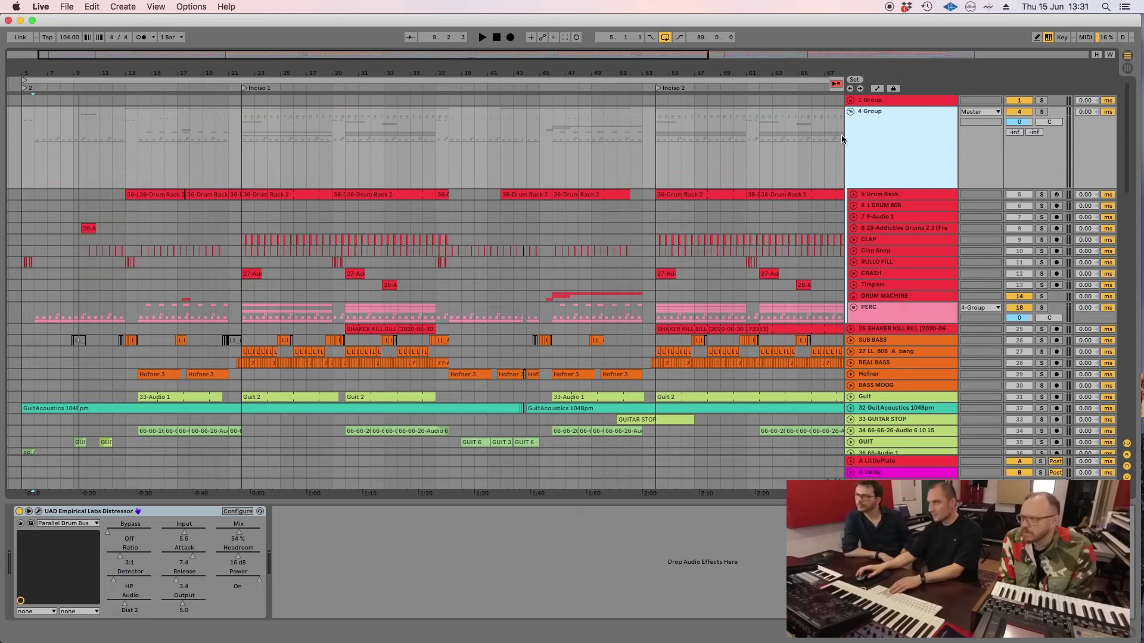
Step: Unfold the 5 Drum Rack track, dismiss its Culture Vulture window and select its clip at Inciso 1
{"action": "scroll", "coordinate": [756, 215], "scroll_direction": "down", "scroll_amount": 1}
{"action": "left_click", "coordinate": [883, 186]}
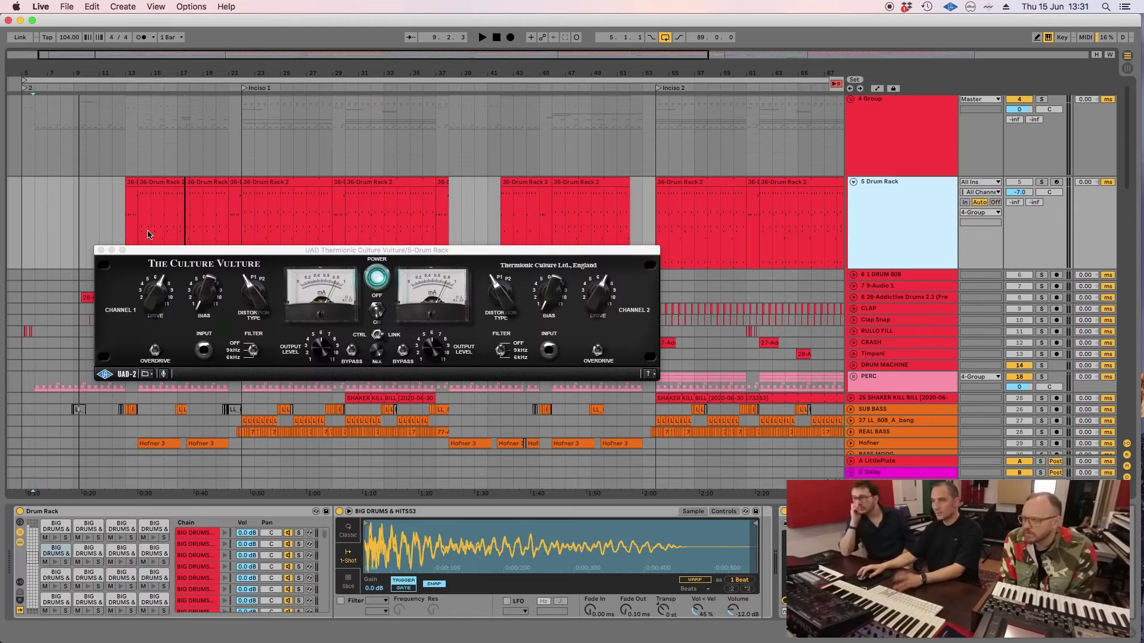
{"action": "left_click", "coordinate": [101, 251]}
{"action": "left_click", "coordinate": [256, 182]}
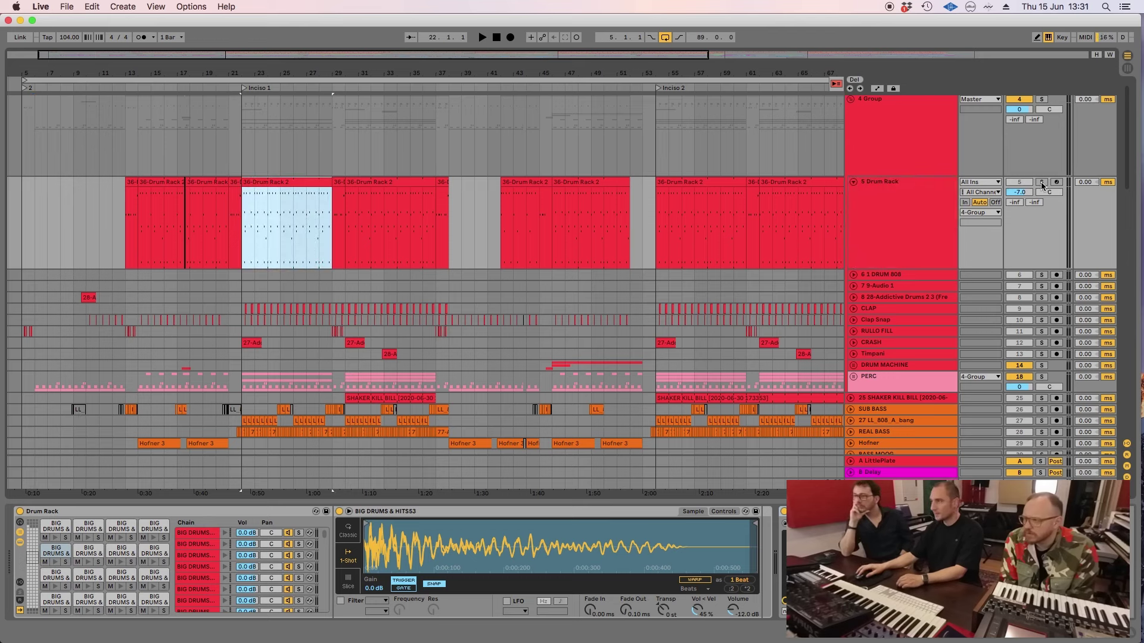
Step: Unfold and enlarge the CLAP and Clap Snap tracks so their clips can be read
{"action": "left_click", "coordinate": [889, 298]}
{"action": "left_click", "coordinate": [890, 310]}
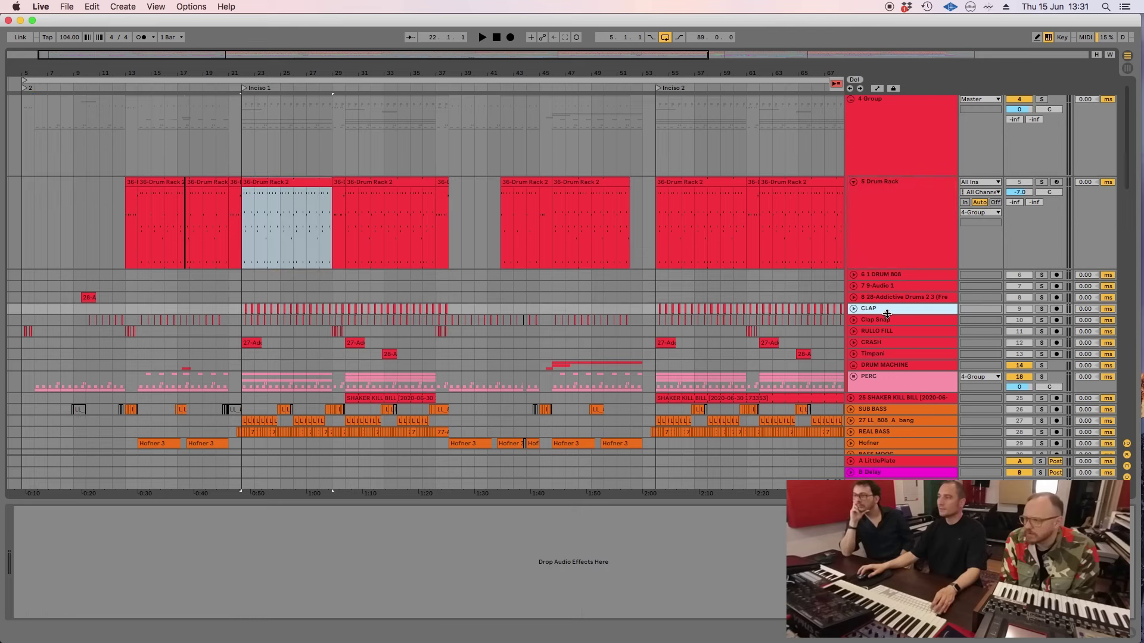
{"action": "left_click_drag", "start_coordinate": [887, 314], "coordinate": [889, 374]}
{"action": "left_click", "coordinate": [890, 344]}
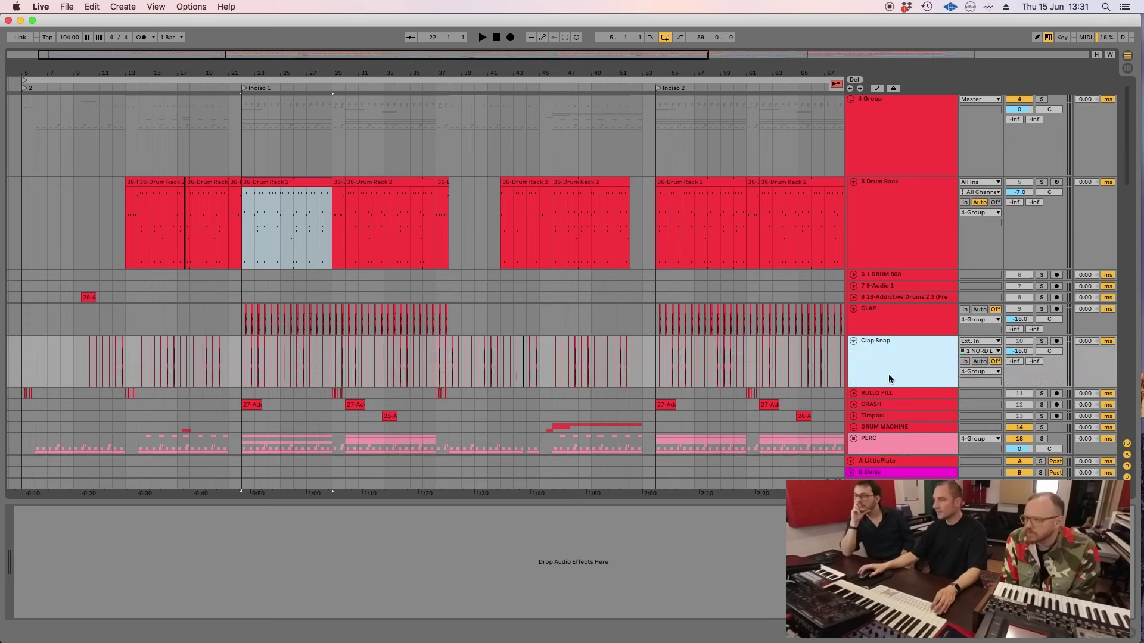
{"action": "scroll", "coordinate": [889, 372], "scroll_direction": "down", "scroll_amount": 3}
{"action": "scroll", "coordinate": [896, 328], "scroll_direction": "down", "scroll_amount": 3}
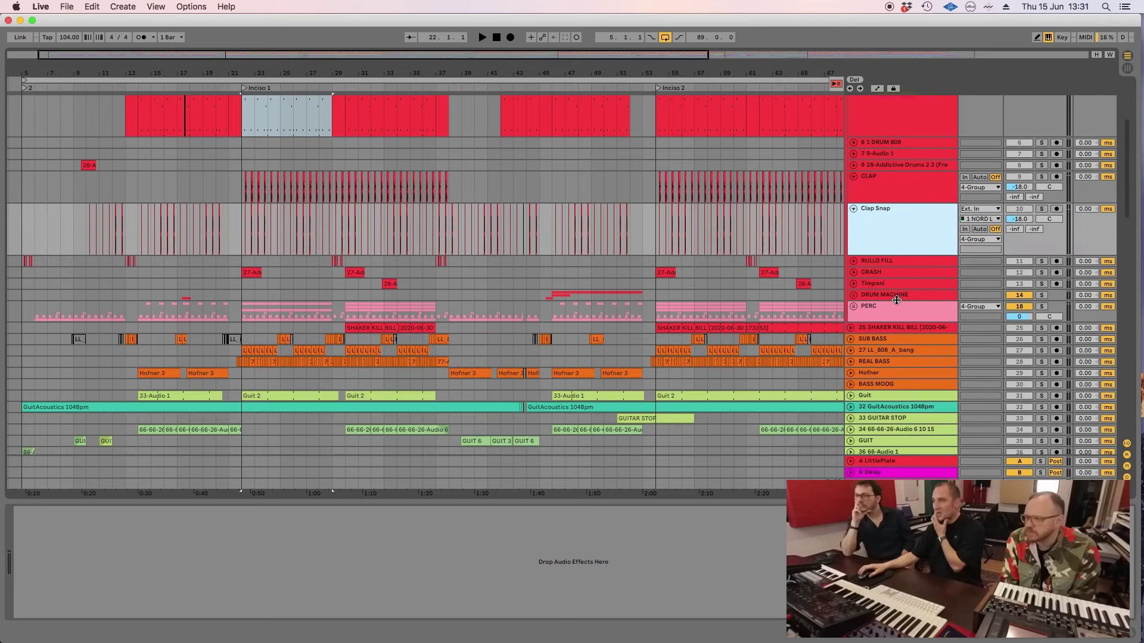
Step: Unfold the PERC group and enlarge its TAMBOU track and the first Shaker track
{"action": "left_click", "coordinate": [888, 305]}
{"action": "left_click", "coordinate": [853, 297]}
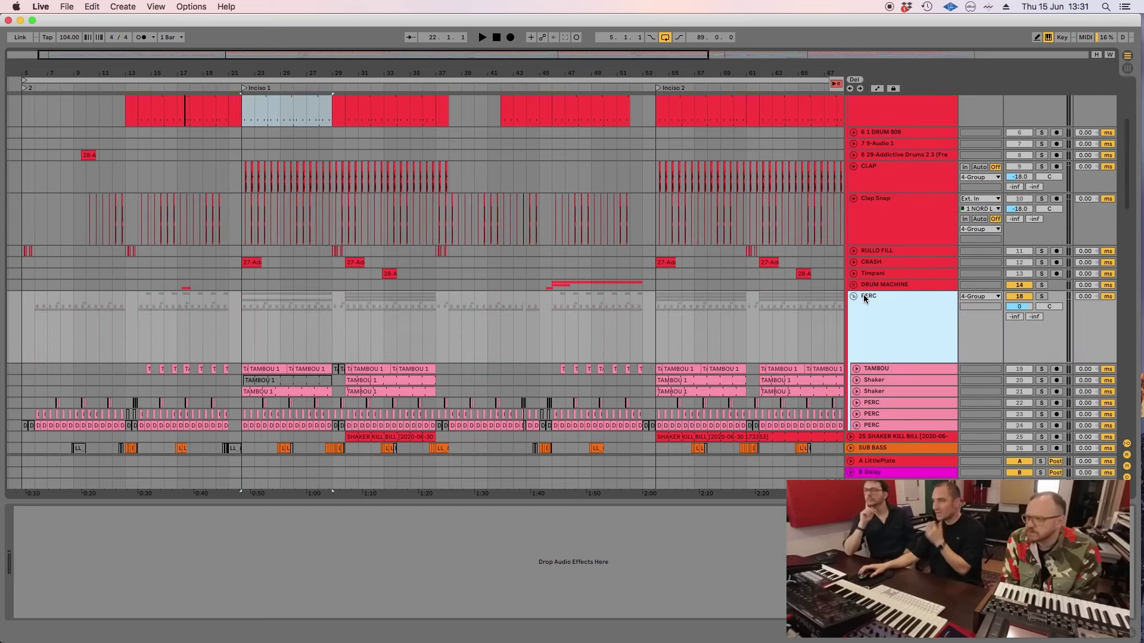
{"action": "scroll", "coordinate": [863, 294], "scroll_direction": "down", "scroll_amount": 6}
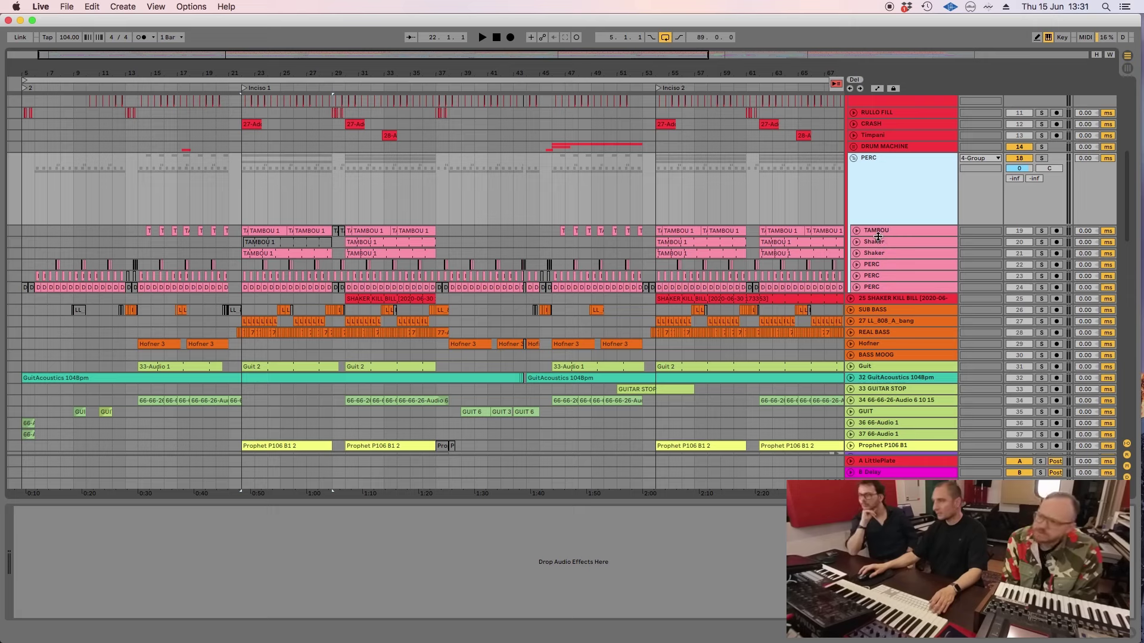
{"action": "left_click_drag", "start_coordinate": [878, 236], "coordinate": [887, 311]}
{"action": "left_click", "coordinate": [887, 275]}
{"action": "left_click", "coordinate": [891, 235]}
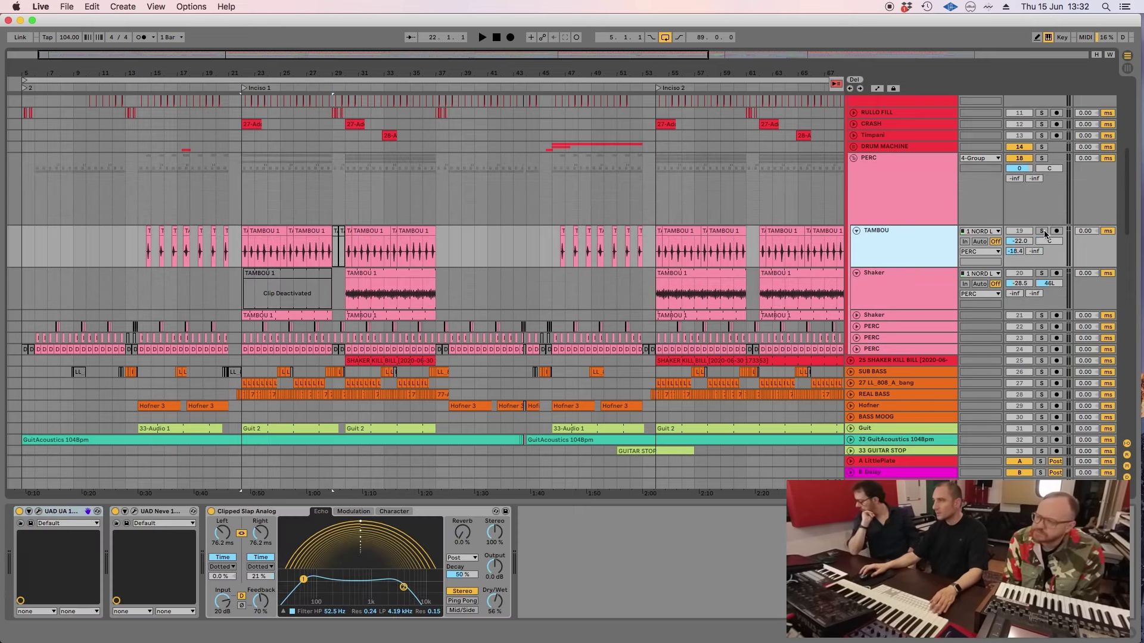
Step: Check the device chains of the Shaker, PERC and TAMBOU tracks and of the PERC group itself
{"action": "left_click", "coordinate": [895, 277]}
{"action": "left_click", "coordinate": [886, 328]}
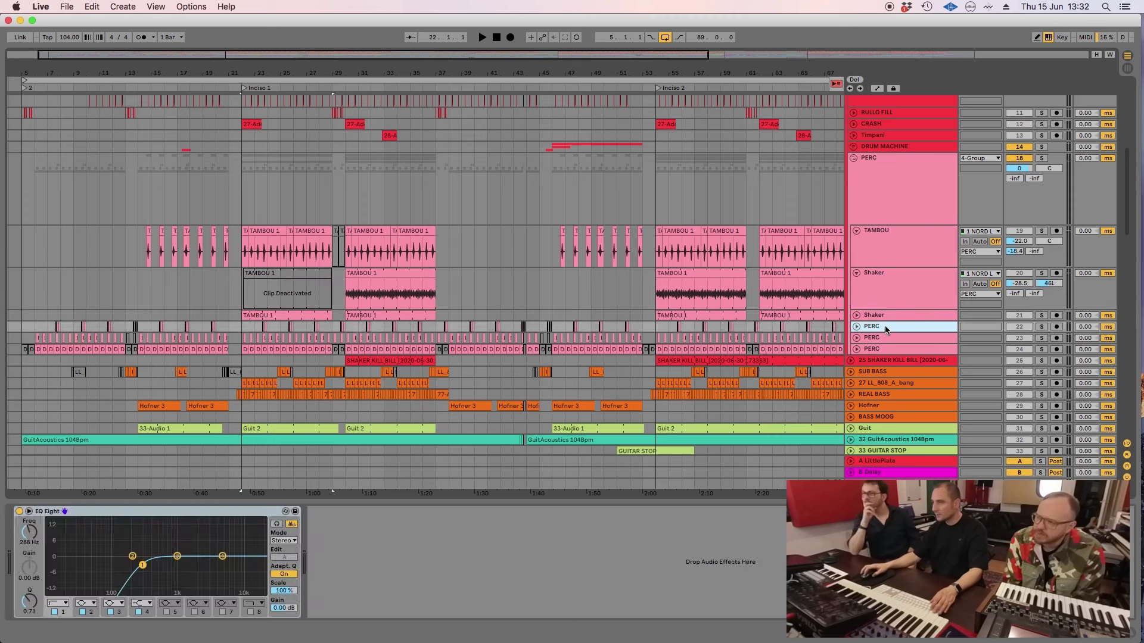
{"action": "left_click", "coordinate": [892, 339]}
{"action": "left_click", "coordinate": [890, 351]}
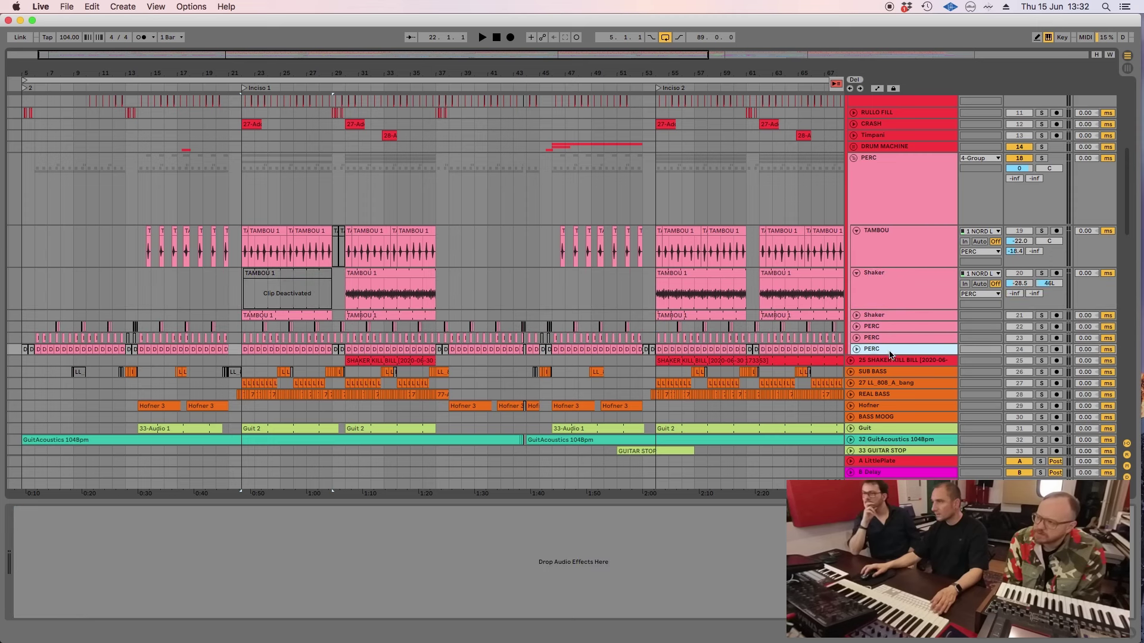
{"action": "left_click", "coordinate": [881, 203]}
{"action": "left_click", "coordinate": [883, 255]}
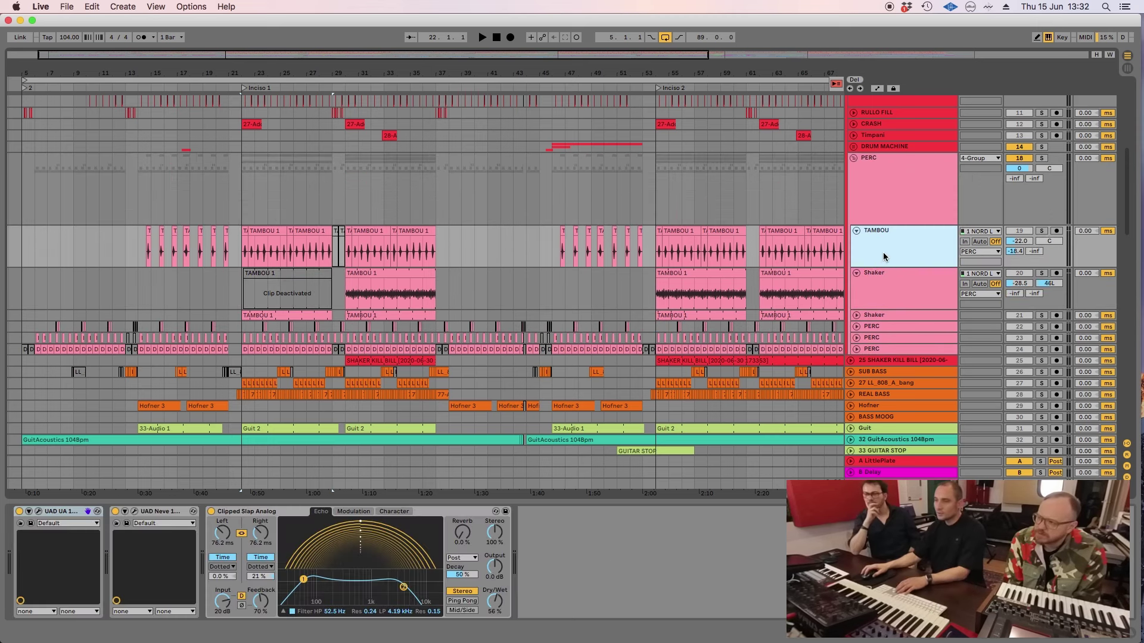
{"action": "key", "text": "Down"}
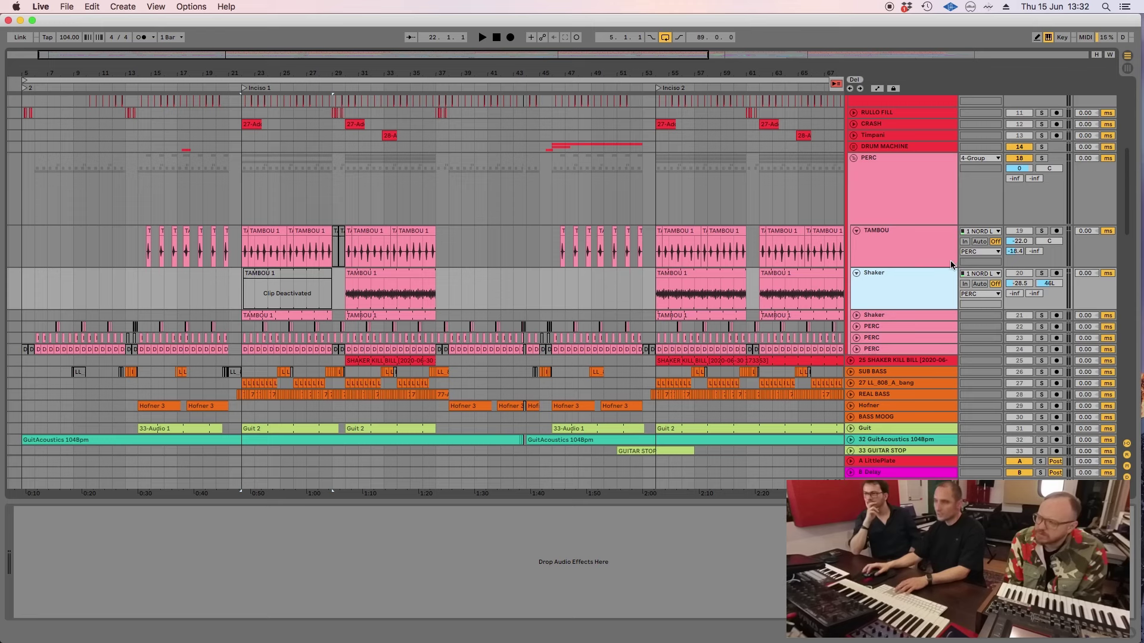
Step: Examine the UA 1176AE and Neve plug-in settings on the TAMBOU track, closing each window again
{"action": "left_click", "coordinate": [950, 260]}
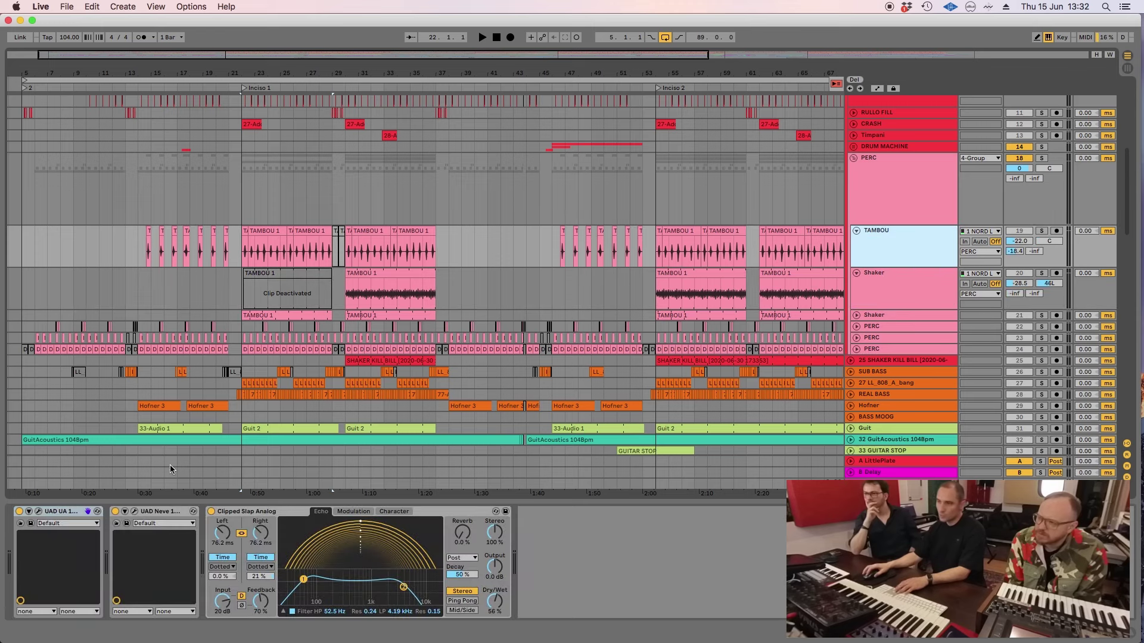
{"action": "left_click", "coordinate": [38, 513]}
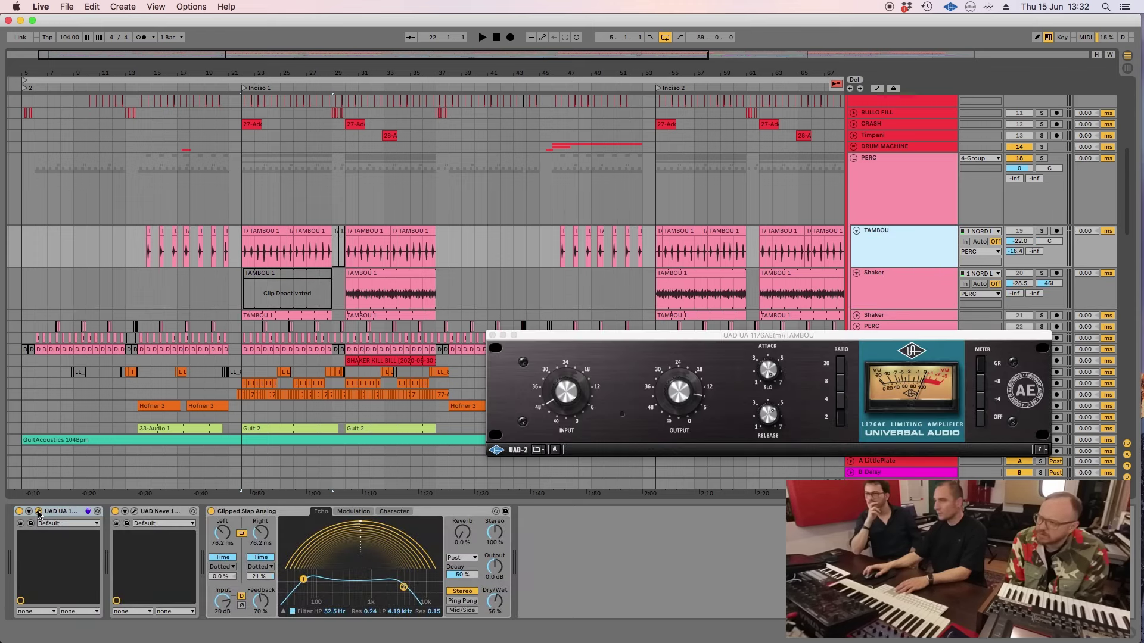
{"action": "left_click", "coordinate": [38, 512]}
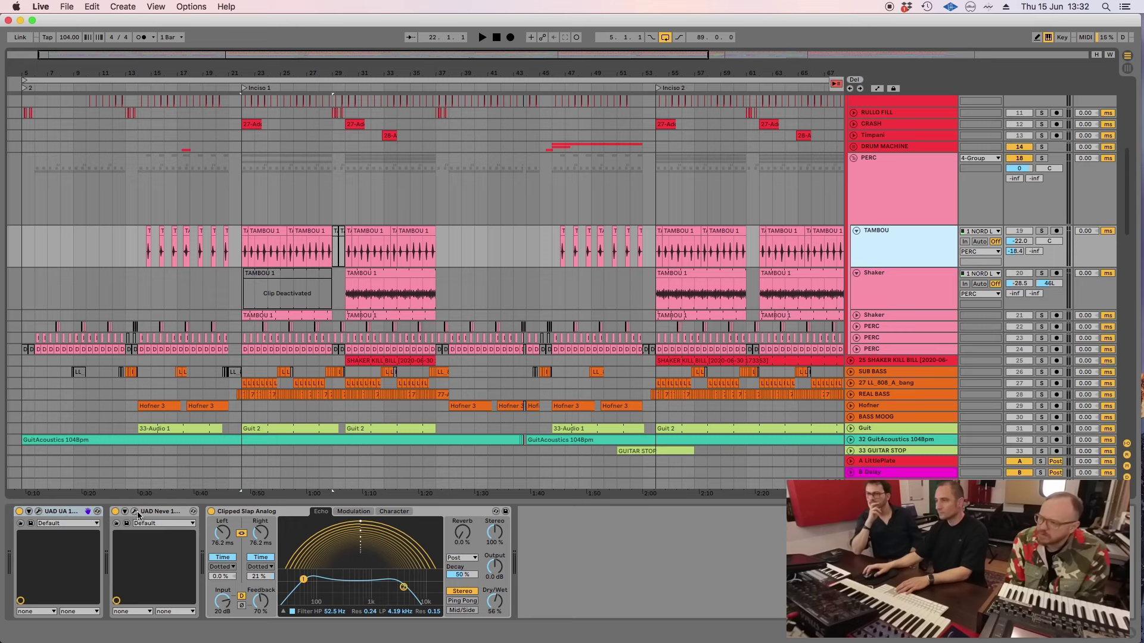
{"action": "left_click", "coordinate": [135, 513]}
{"action": "left_click", "coordinate": [135, 512]}
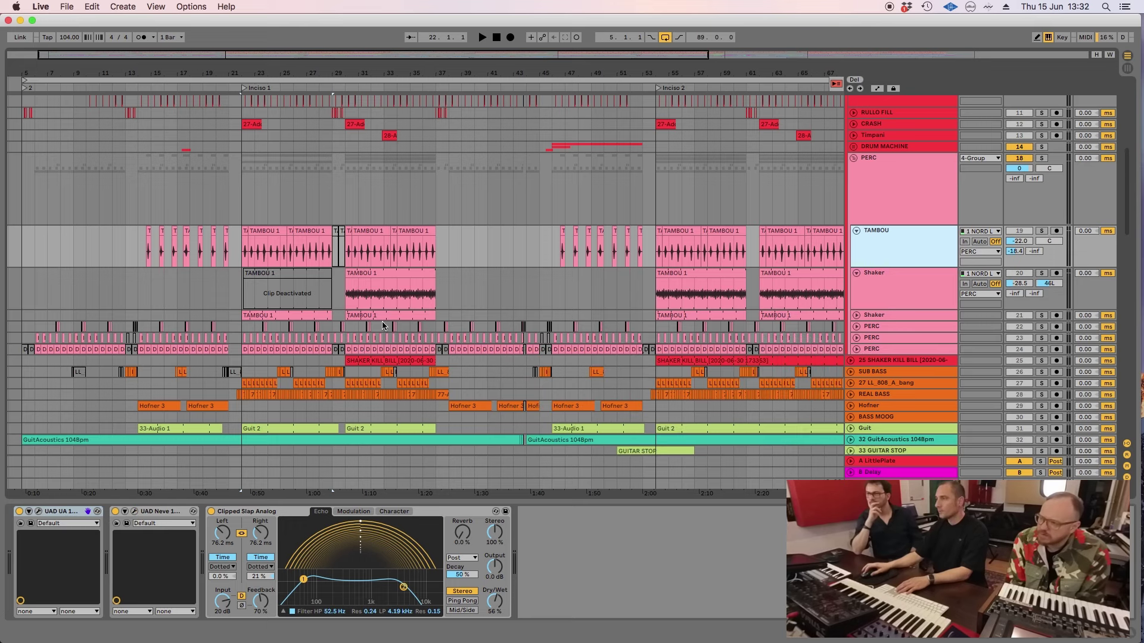
Step: Fold the PERC group and return to the start of the drum tracks
{"action": "left_click", "coordinate": [922, 189]}
{"action": "scroll", "coordinate": [891, 244], "scroll_direction": "up", "scroll_amount": 1}
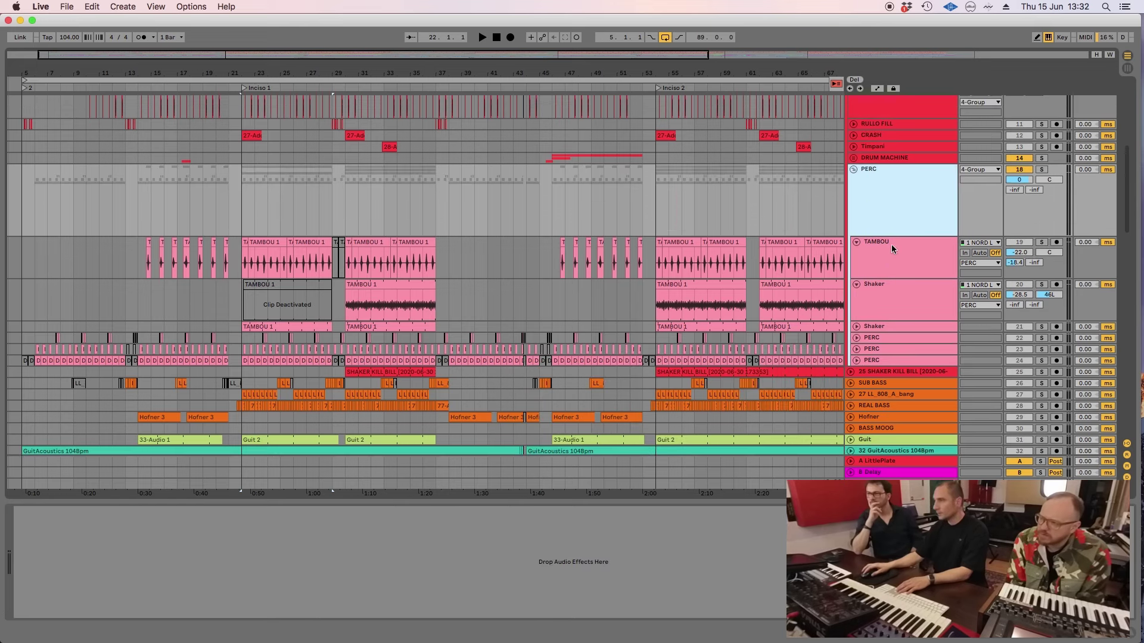
{"action": "left_click", "coordinate": [854, 170]}
{"action": "scroll", "coordinate": [905, 258], "scroll_direction": "up", "scroll_amount": 5}
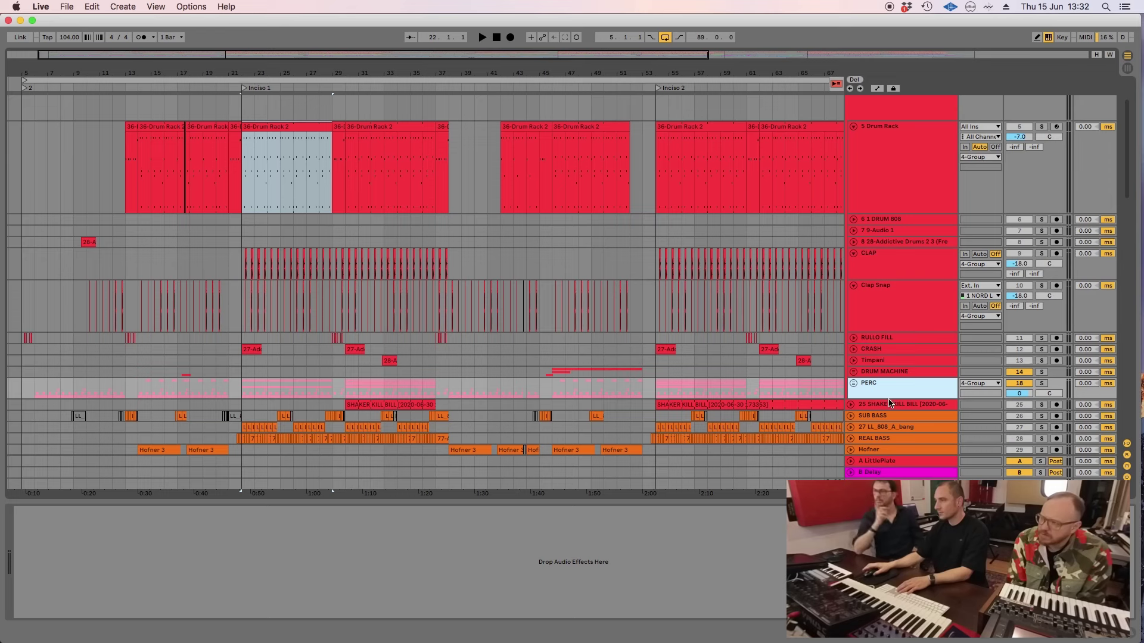
{"action": "scroll", "coordinate": [904, 390], "scroll_direction": "up", "scroll_amount": 2}
Step: Fold the 4 Group and examine the settings of its UAD Distressor, closing the plug-in window again
{"action": "left_click", "coordinate": [889, 167]}
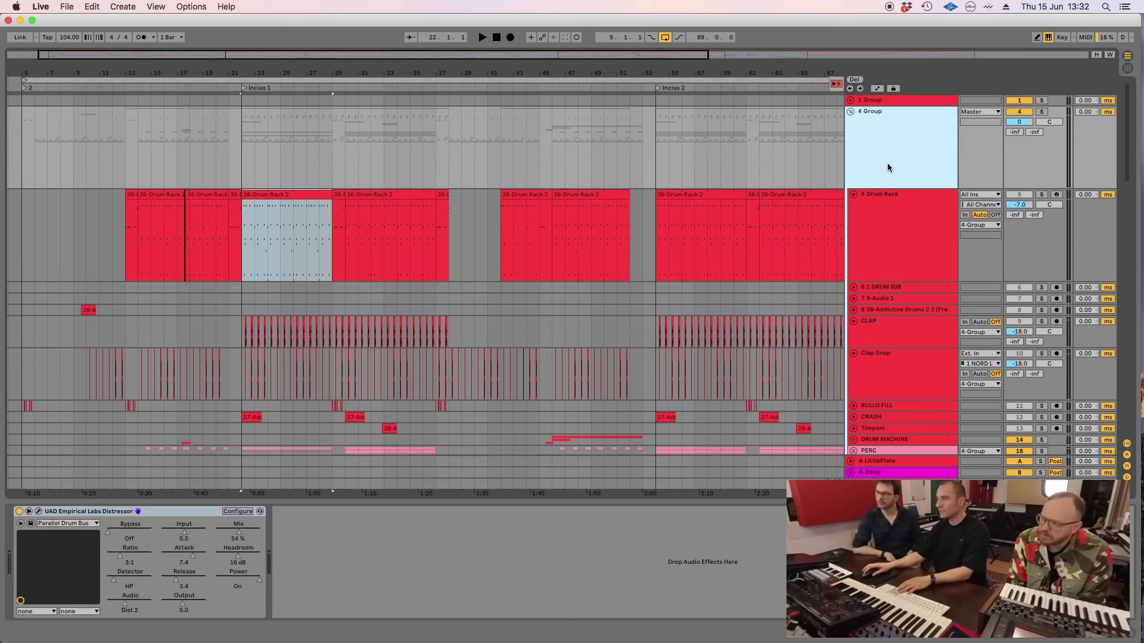
{"action": "left_click", "coordinate": [851, 113]}
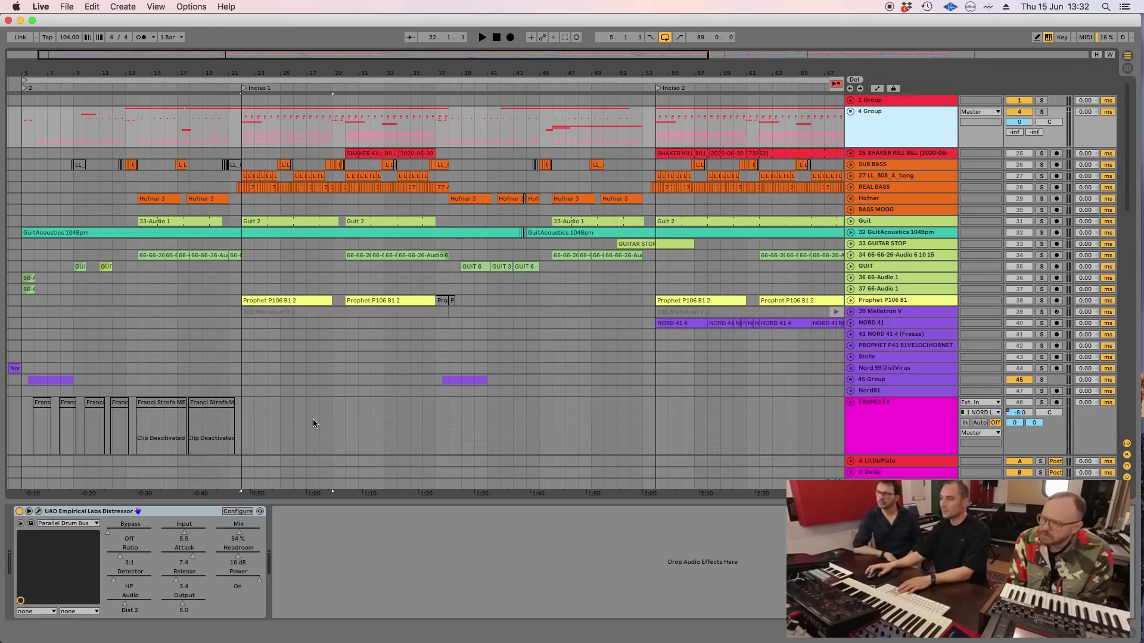
{"action": "left_click", "coordinate": [39, 511]}
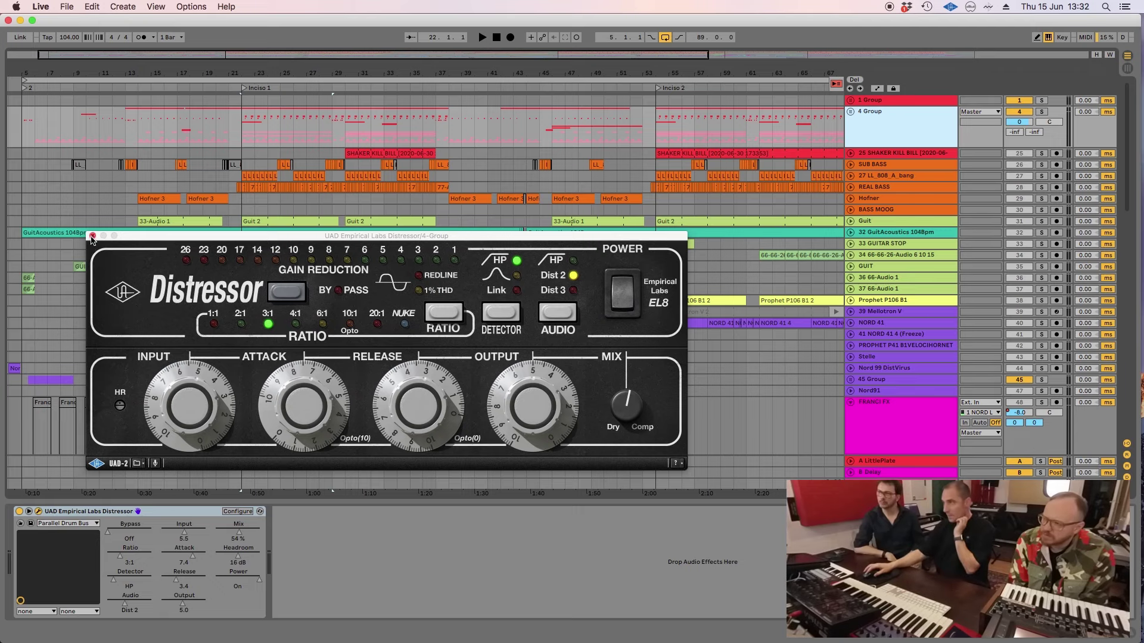
{"action": "left_click", "coordinate": [92, 236]}
Step: Unfold the 4 Group and its PERC group and play the soloed percussion from Inciso 1
{"action": "left_click", "coordinate": [851, 111]}
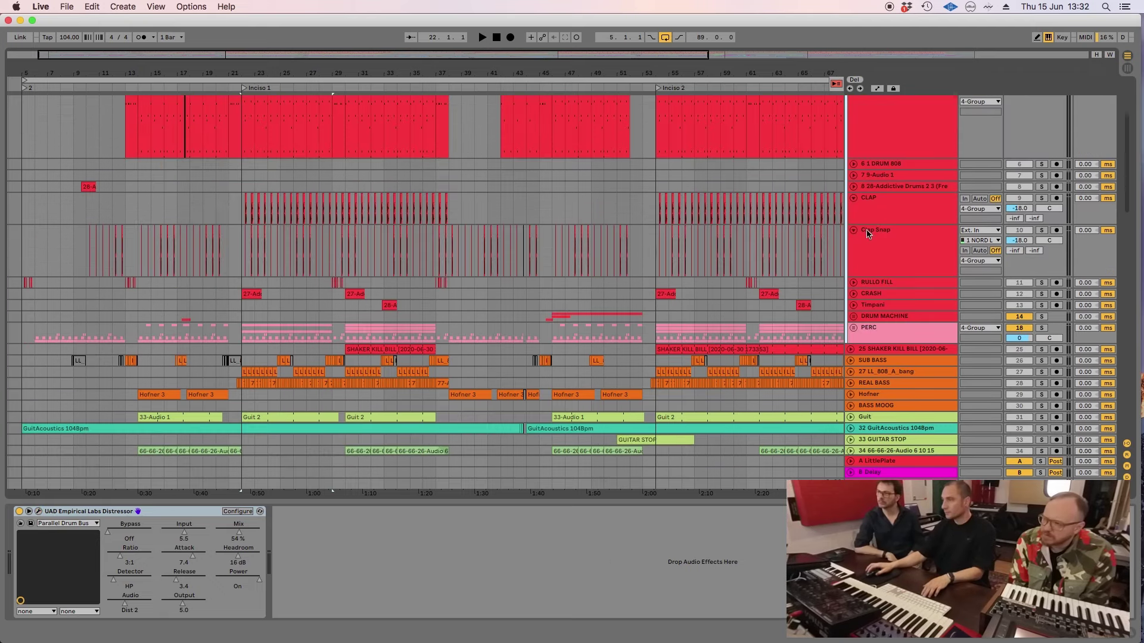
{"action": "key", "text": "space"}
{"action": "left_click", "coordinate": [853, 318]}
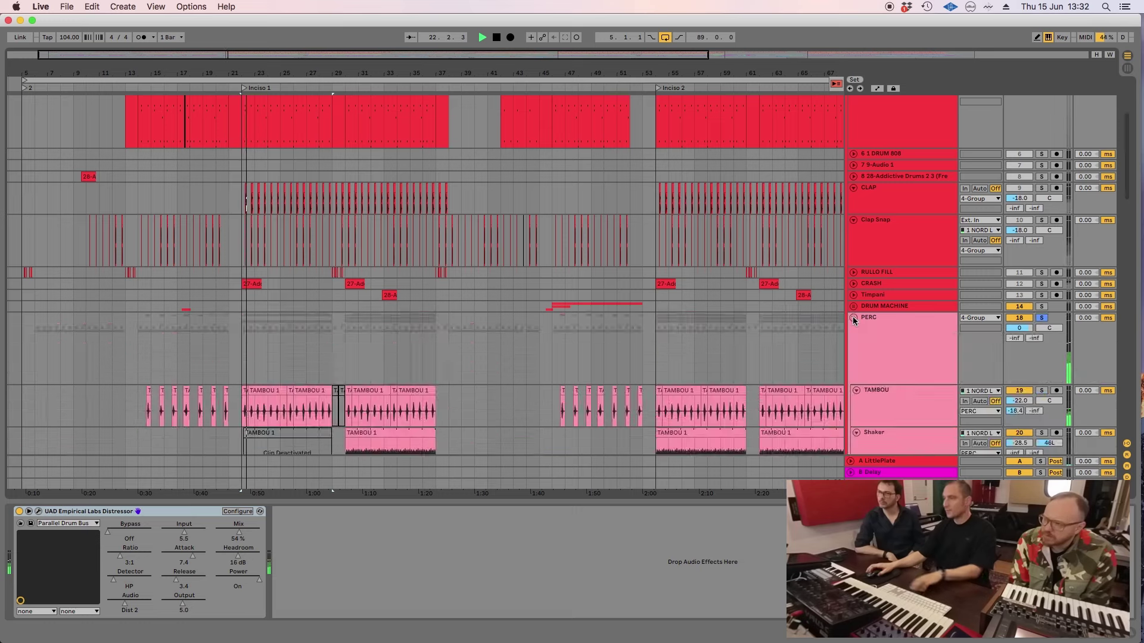
{"action": "scroll", "coordinate": [853, 316], "scroll_direction": "down", "scroll_amount": 10}
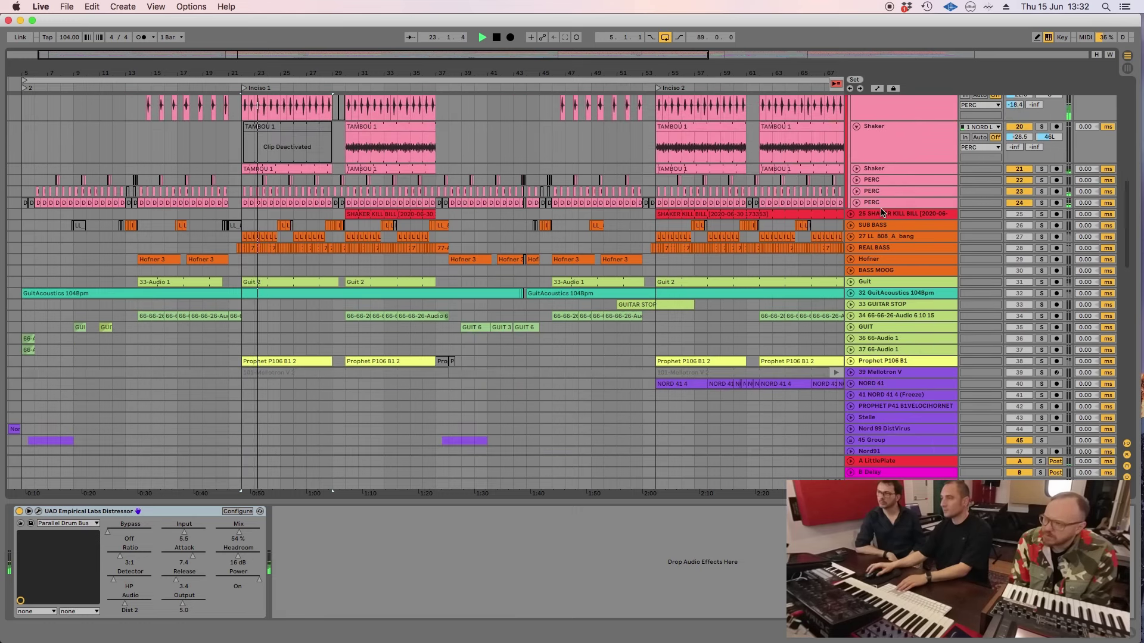
Step: Unfold and enlarge the three PERC tracks and the second Shaker track while the percussion plays
{"action": "left_click_drag", "start_coordinate": [881, 208], "coordinate": [894, 289]}
{"action": "left_click_drag", "start_coordinate": [889, 197], "coordinate": [892, 230]}
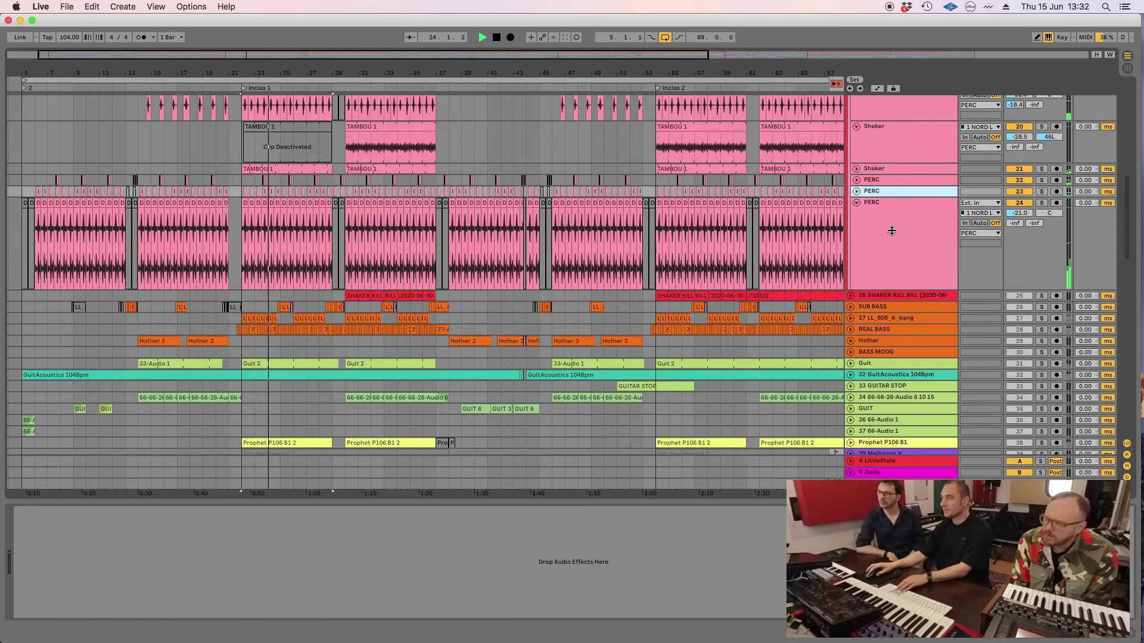
{"action": "key", "text": "Right"}
{"action": "key", "text": "Up"}
{"action": "key", "text": "Right"}
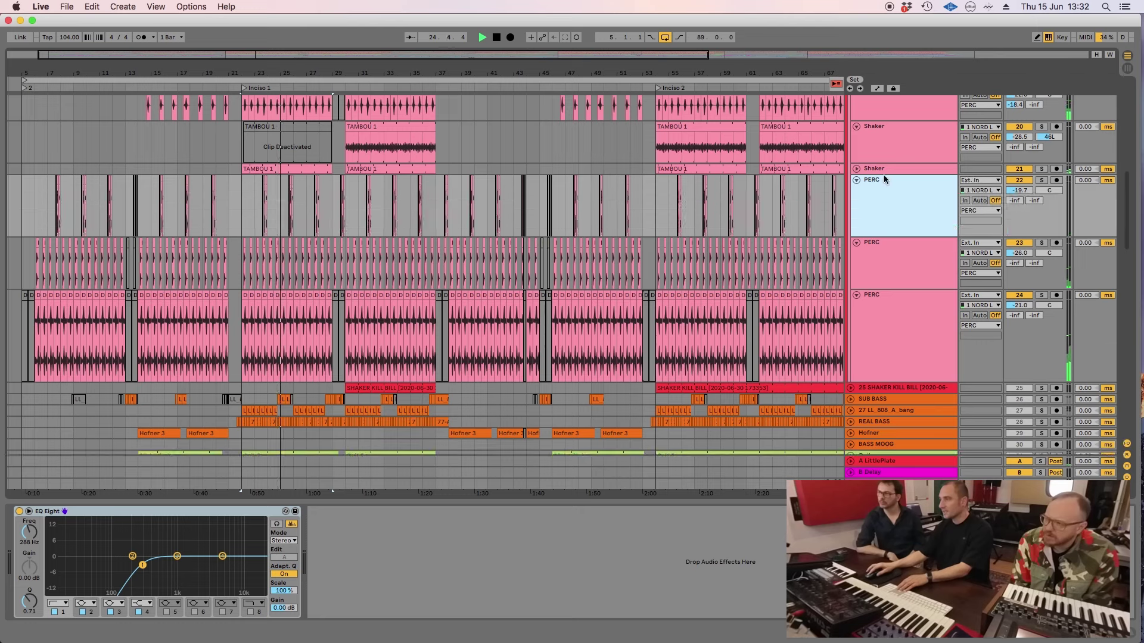
{"action": "key", "text": "Up"}
{"action": "key", "text": "Right"}
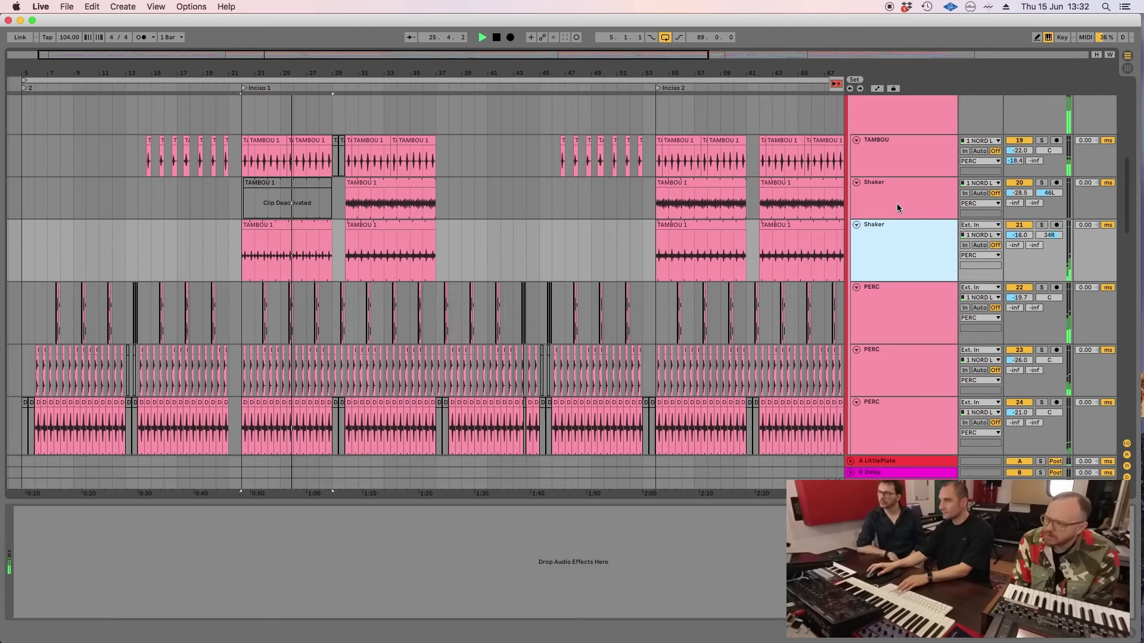
Step: Listen to the percussion with the TAMBOU track's Clipped Slap Analog echo selected, then stop playback
{"action": "left_click", "coordinate": [897, 206]}
{"action": "left_click", "coordinate": [883, 155]}
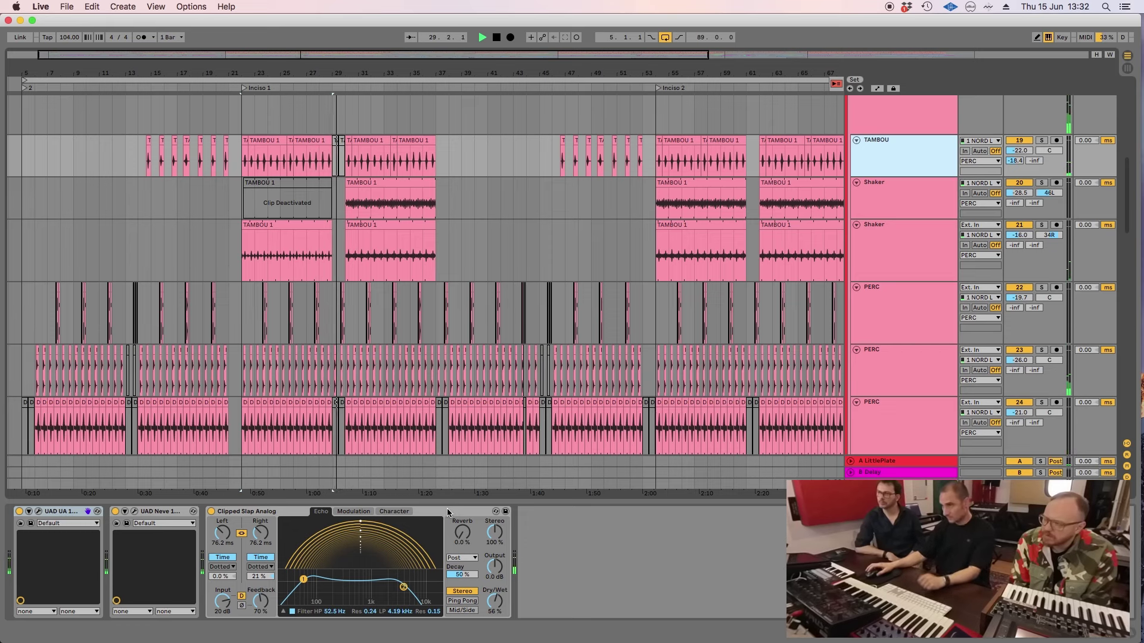
{"action": "left_click", "coordinate": [469, 514]}
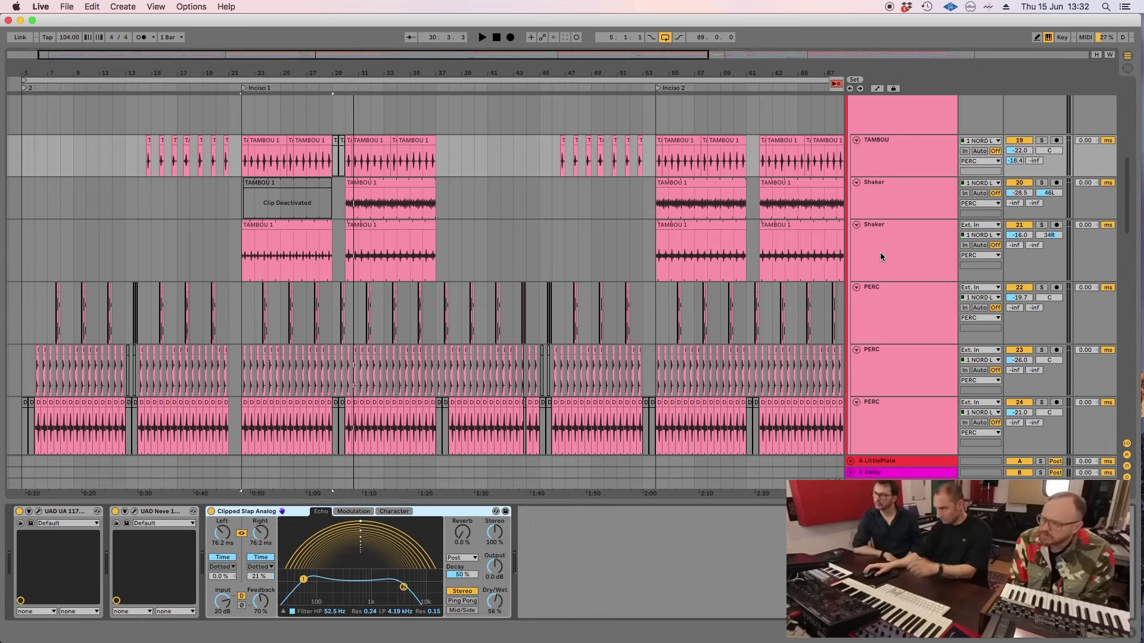
Step: Fold the PERC group and unfold and enlarge the DRUM MACHINE group
{"action": "scroll", "coordinate": [889, 277], "scroll_direction": "up", "scroll_amount": 5}
{"action": "left_click", "coordinate": [892, 266]}
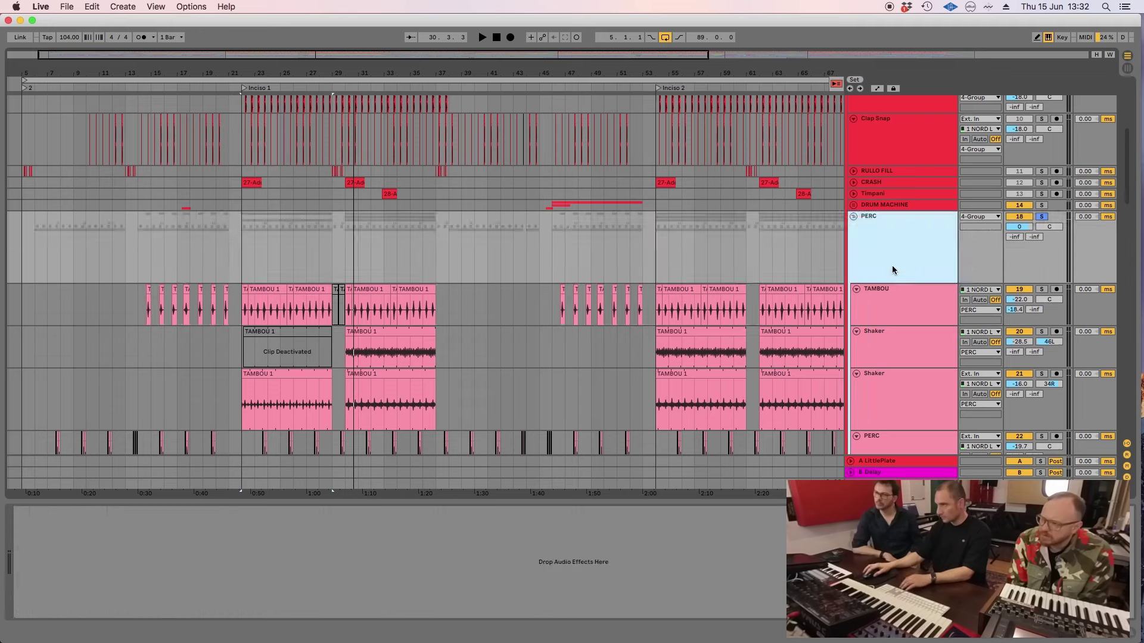
{"action": "left_click", "coordinate": [854, 217]}
{"action": "left_click_drag", "start_coordinate": [889, 209], "coordinate": [892, 249]}
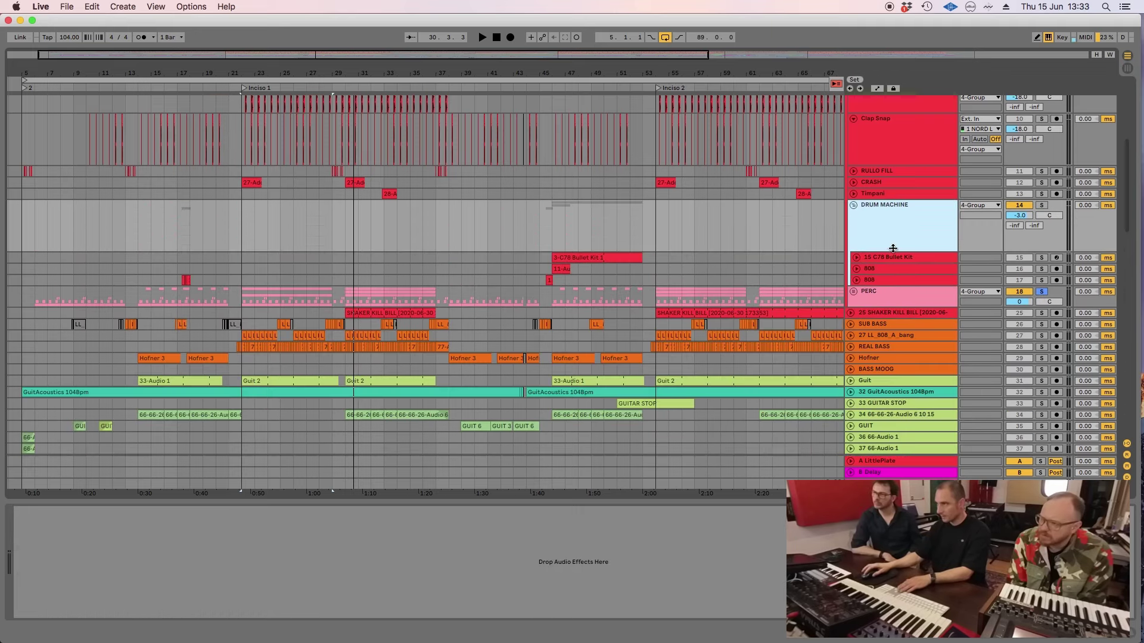
Step: Solo the CLAP and Clap Snap tracks with the PERC group and play from Inciso 1
{"action": "scroll", "coordinate": [906, 185], "scroll_direction": "up", "scroll_amount": 3}
{"action": "left_click", "coordinate": [900, 218]}
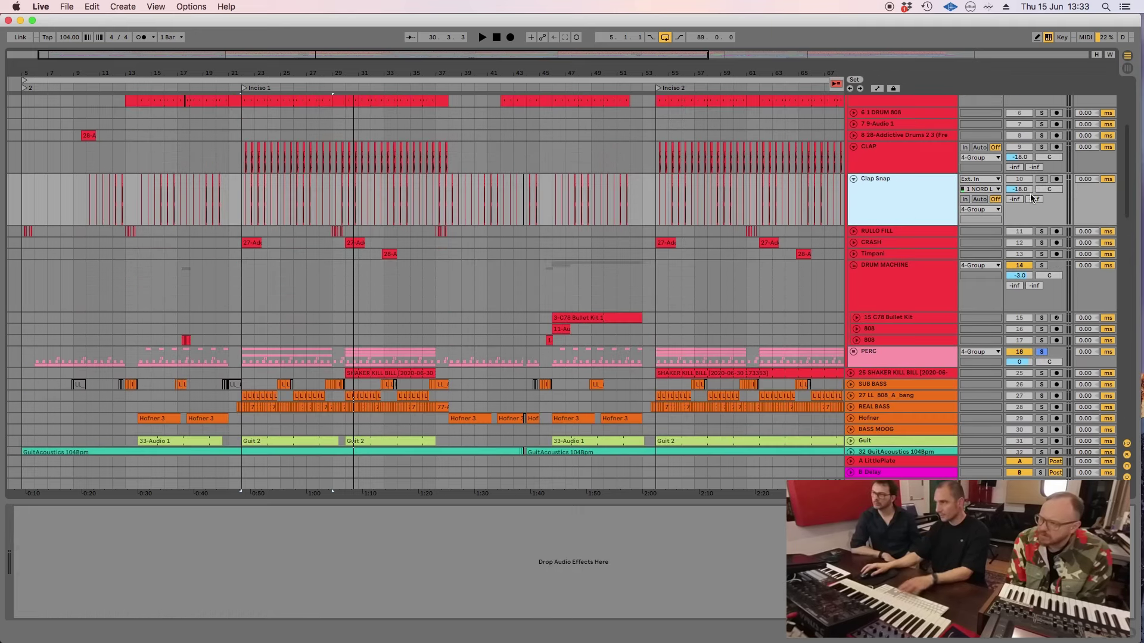
{"action": "left_click", "coordinate": [1041, 179]}
{"action": "key", "text": "space"}
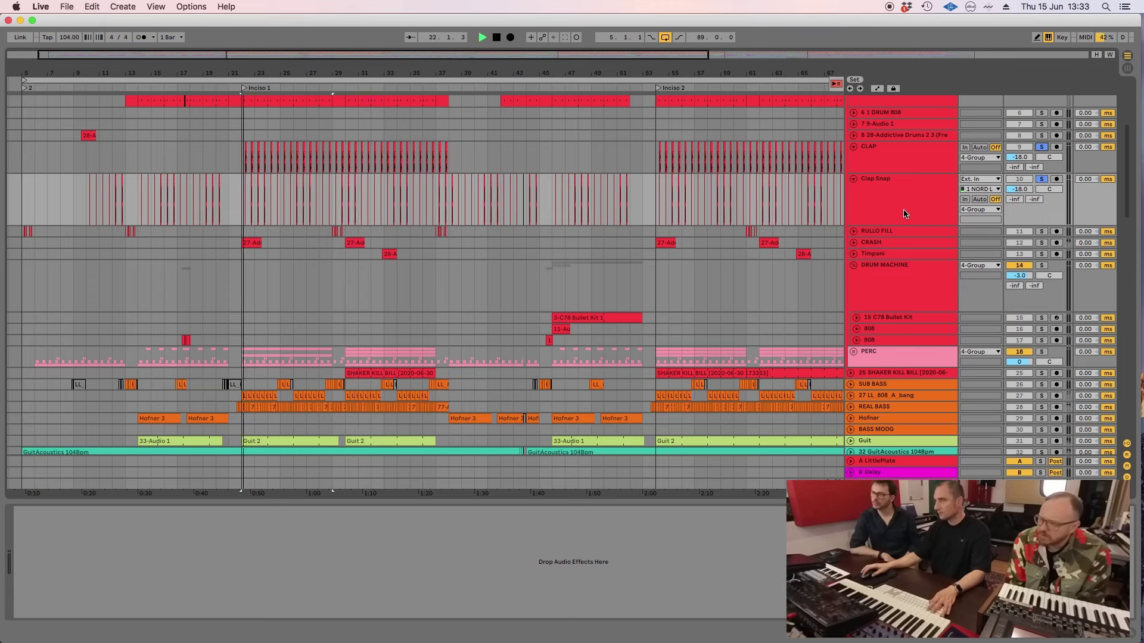
Step: Enlarge the Clap Snap, CLAP, Addictive Drums and Drum Rack tracks while the soloed claps play
{"action": "left_click", "coordinate": [900, 205]}
{"action": "left_click_drag", "start_coordinate": [890, 173], "coordinate": [889, 204]}
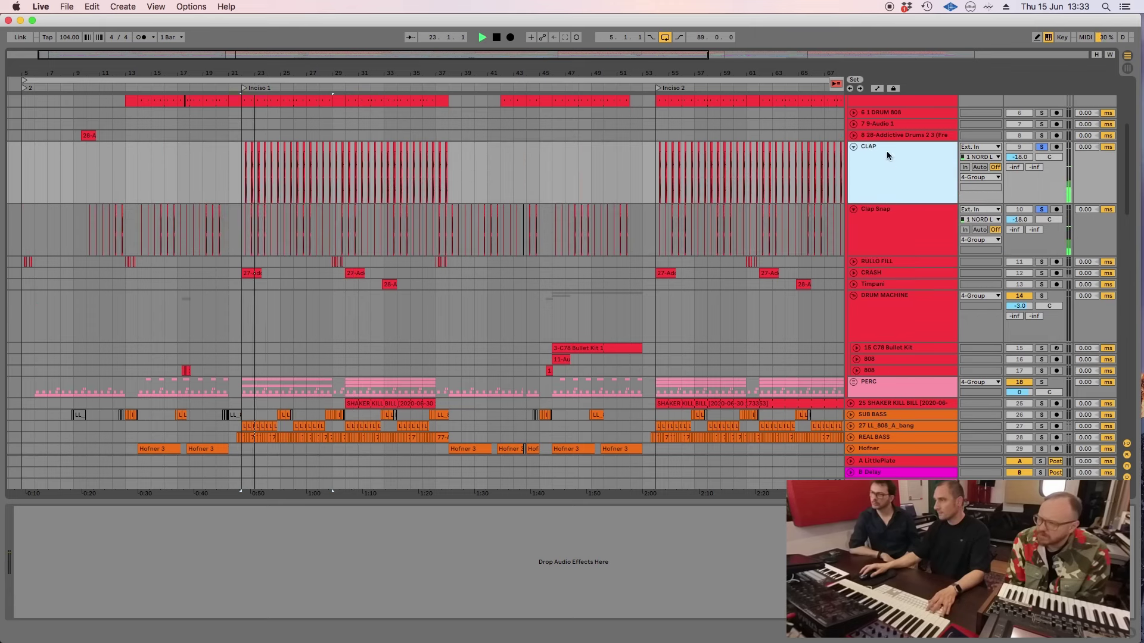
{"action": "left_click_drag", "start_coordinate": [884, 141], "coordinate": [888, 202]}
{"action": "scroll", "coordinate": [903, 247], "scroll_direction": "up", "scroll_amount": 5}
{"action": "left_click", "coordinate": [888, 213]}
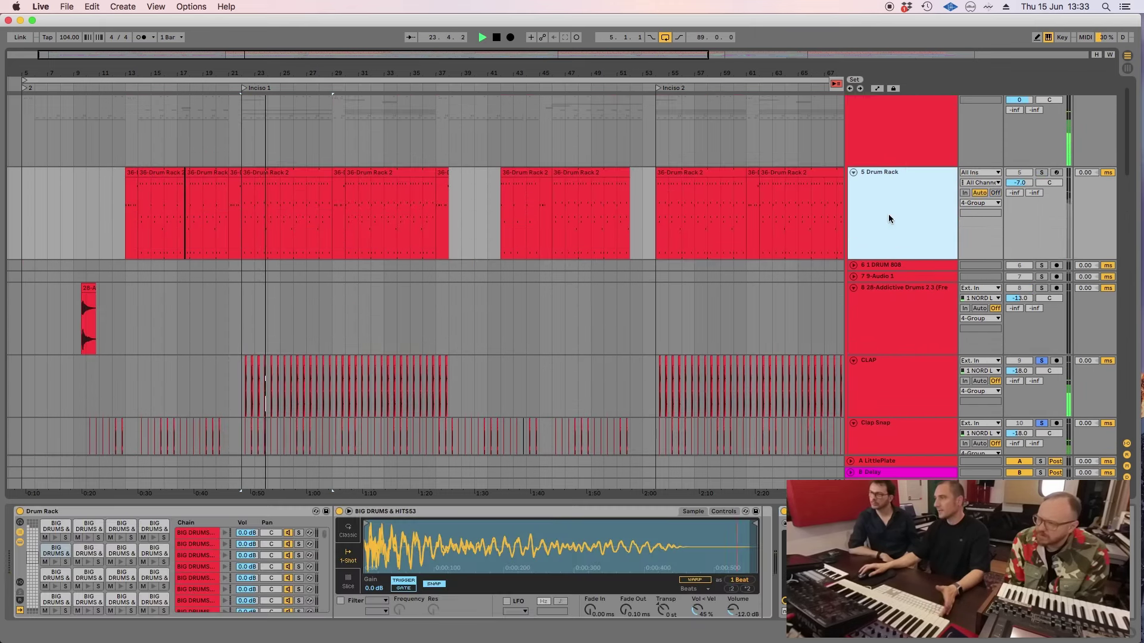
Step: Solo the Drum Rack track, select its Inciso 1 clip and briefly view its Culture Vulture plug-in
{"action": "left_click", "coordinate": [1040, 172]}
{"action": "left_click", "coordinate": [267, 174]}
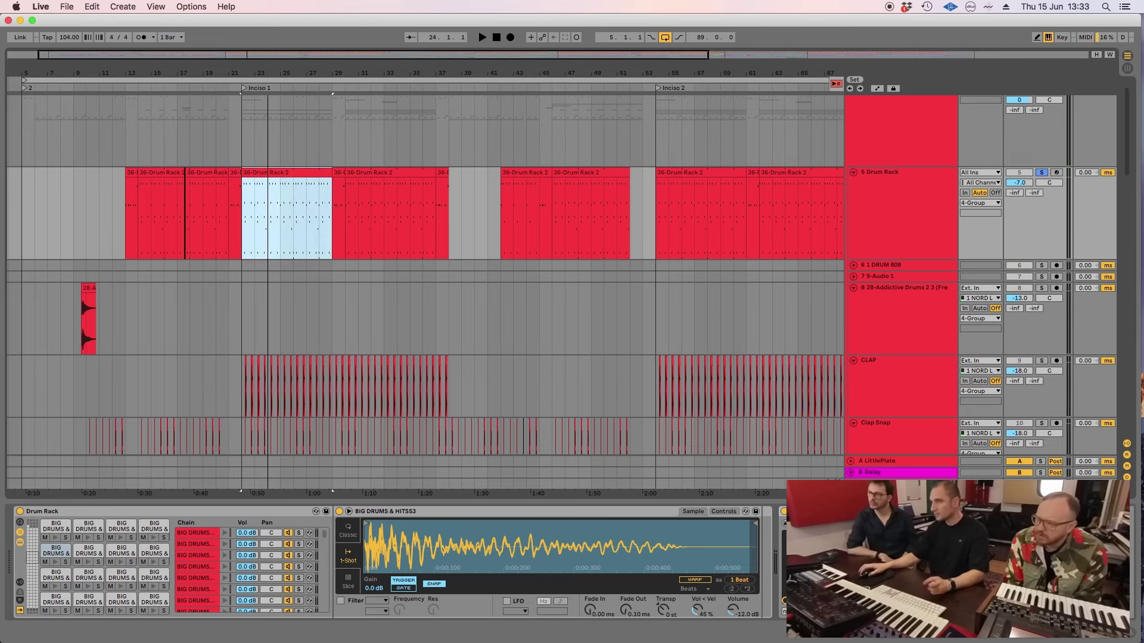
{"action": "key", "text": "super+alt+p"}
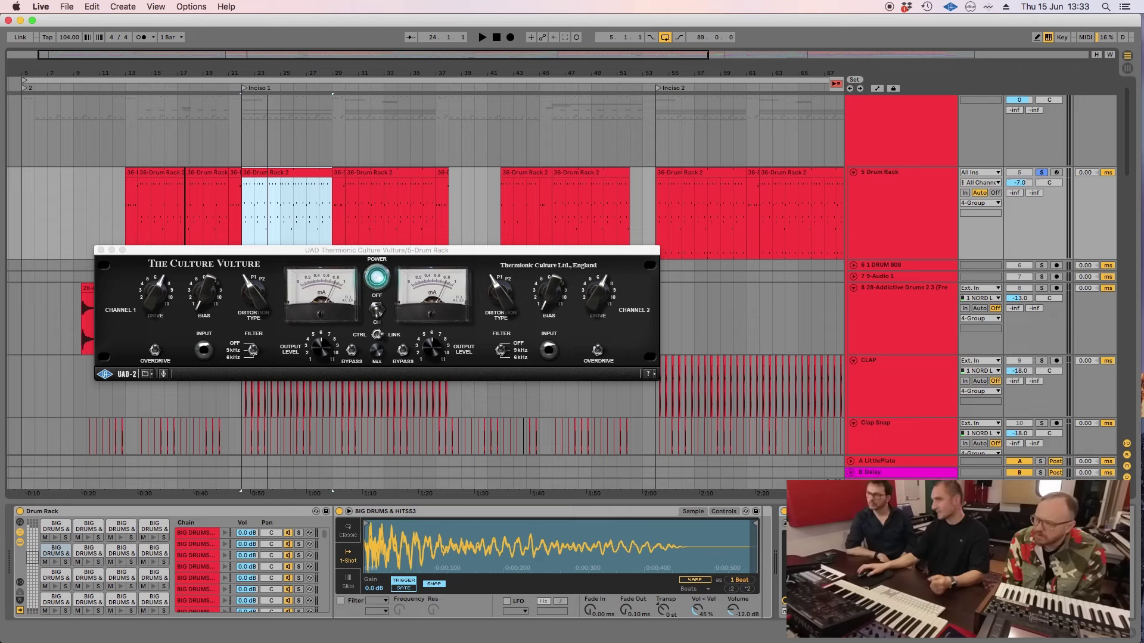
{"action": "key", "text": "super+alt+p"}
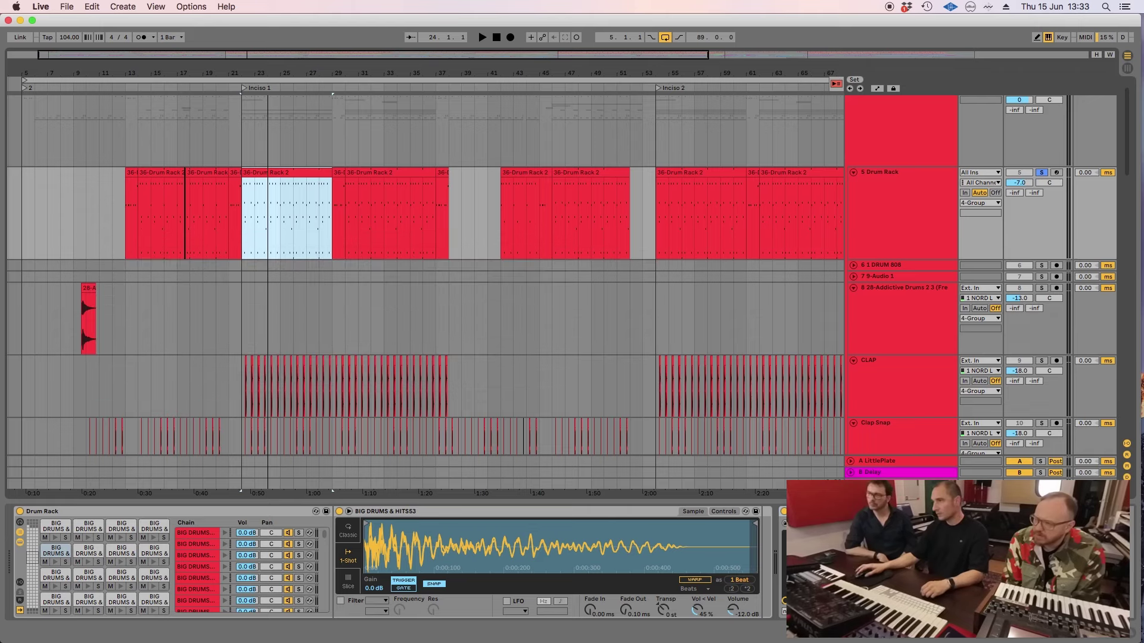
Step: Play the soloed Drum Rack pattern from Inciso 1 with its MIDI notes shown close up
{"action": "left_click", "coordinate": [874, 246]}
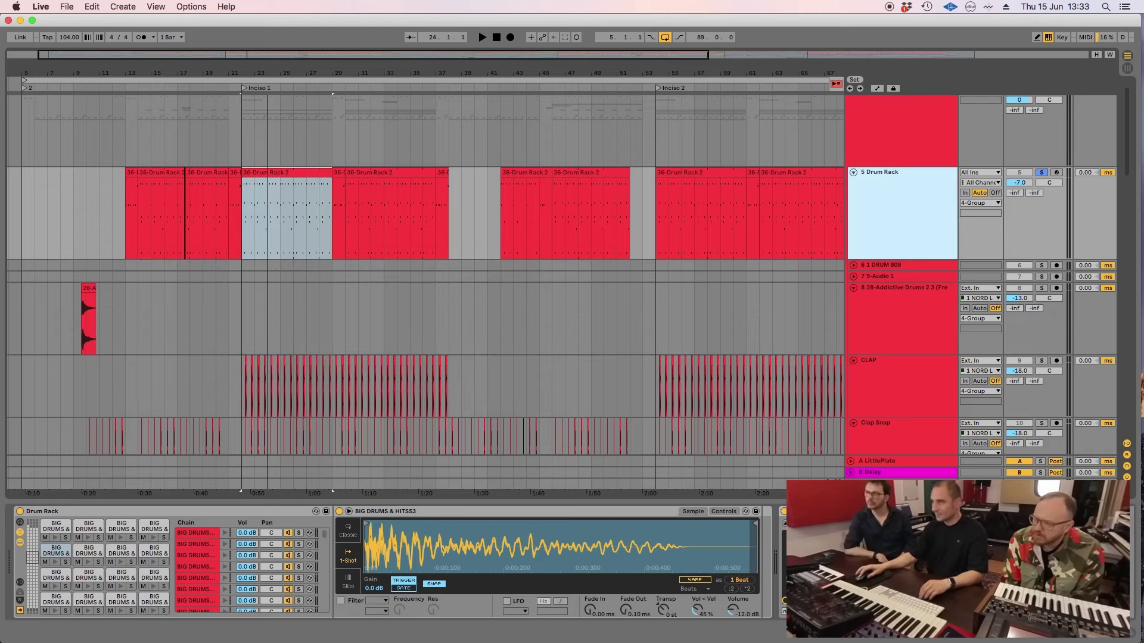
{"action": "left_click_drag", "start_coordinate": [245, 73], "coordinate": [68, 88]}
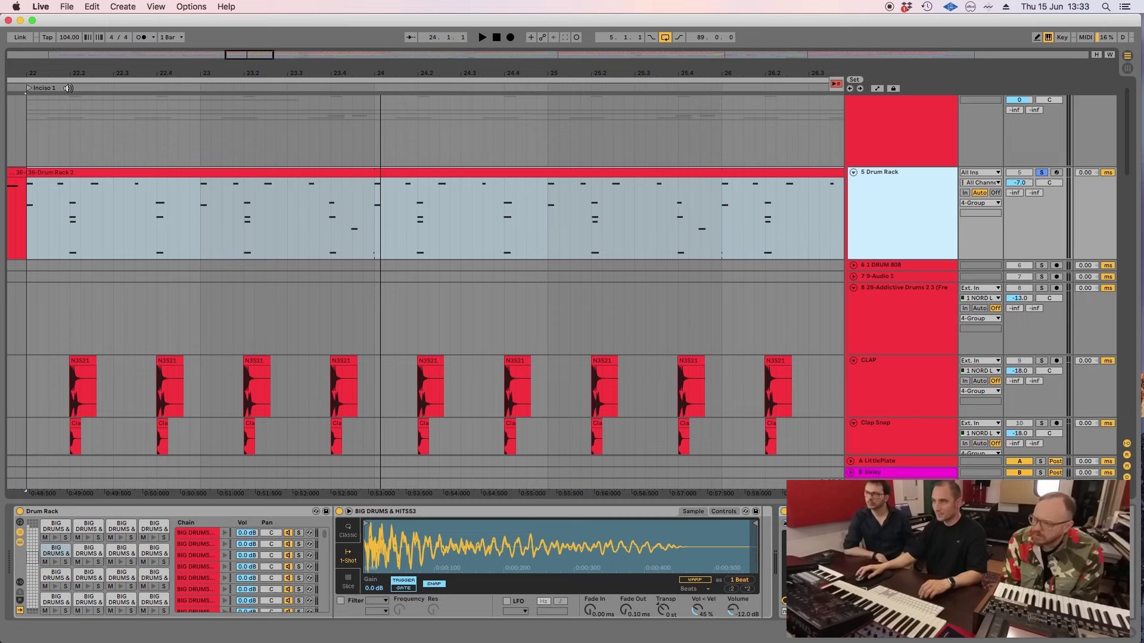
{"action": "left_click", "coordinate": [106, 171]}
{"action": "key", "text": "space"}
{"action": "left_click", "coordinate": [922, 214]}
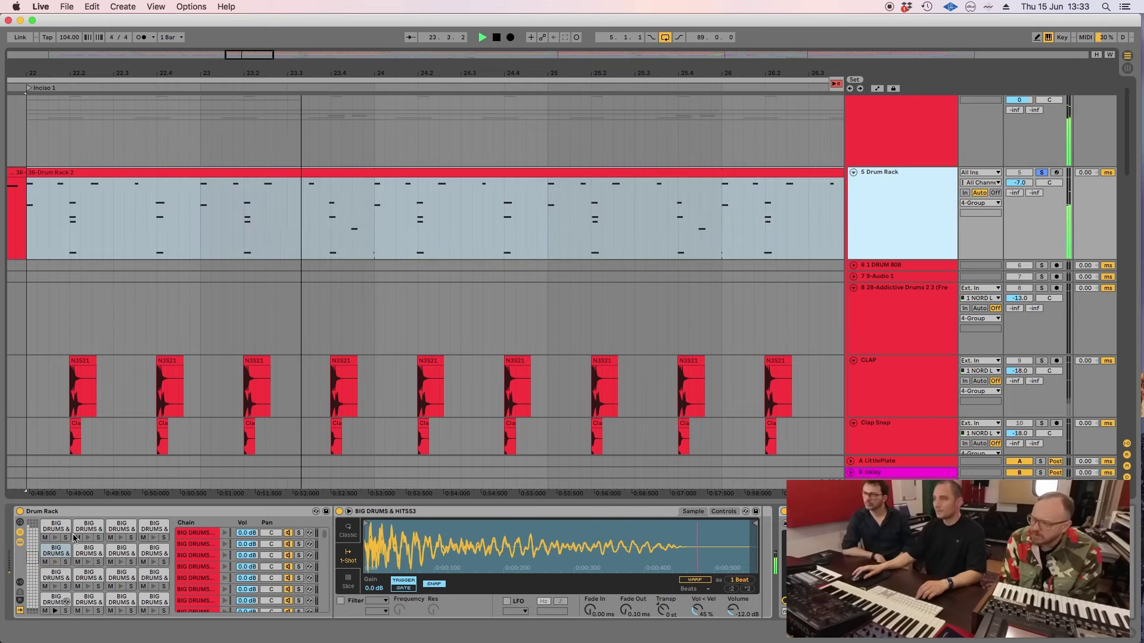
Step: Listen to the Drum Rack with its UAD Thermionic Culture Vulture window open, restart playback from Inciso 1, then close the plug-in window
{"action": "left_click_drag", "start_coordinate": [478, 70], "coordinate": [69, 45]}
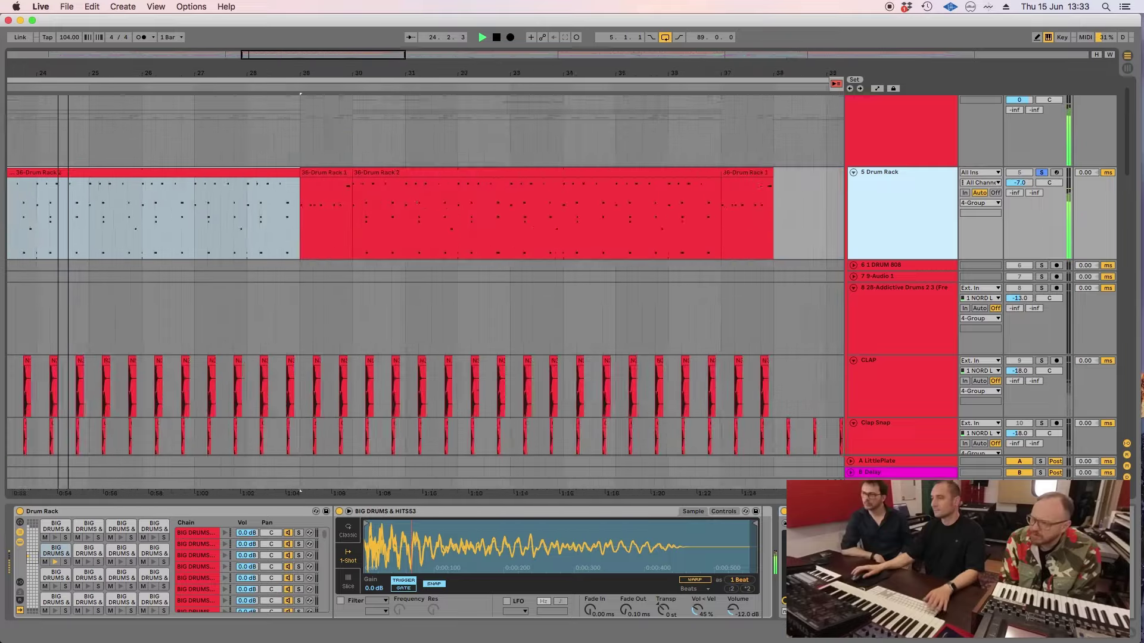
{"action": "key", "text": "minus"}
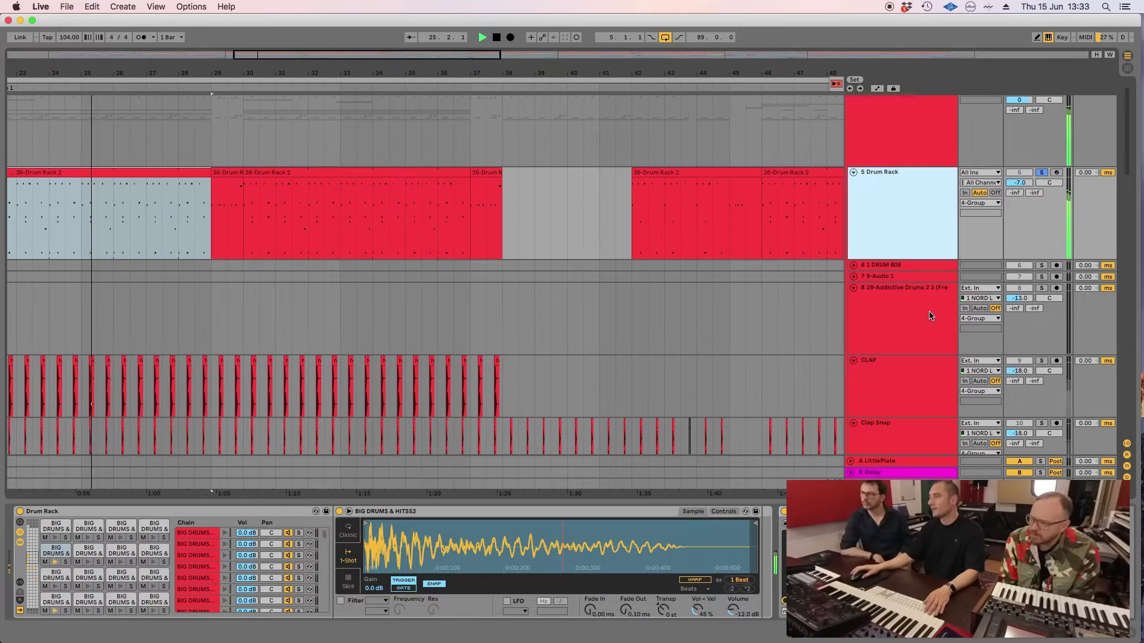
{"action": "scroll", "coordinate": [930, 315], "scroll_direction": "up", "scroll_amount": 1}
{"action": "left_click", "coordinate": [894, 169]}
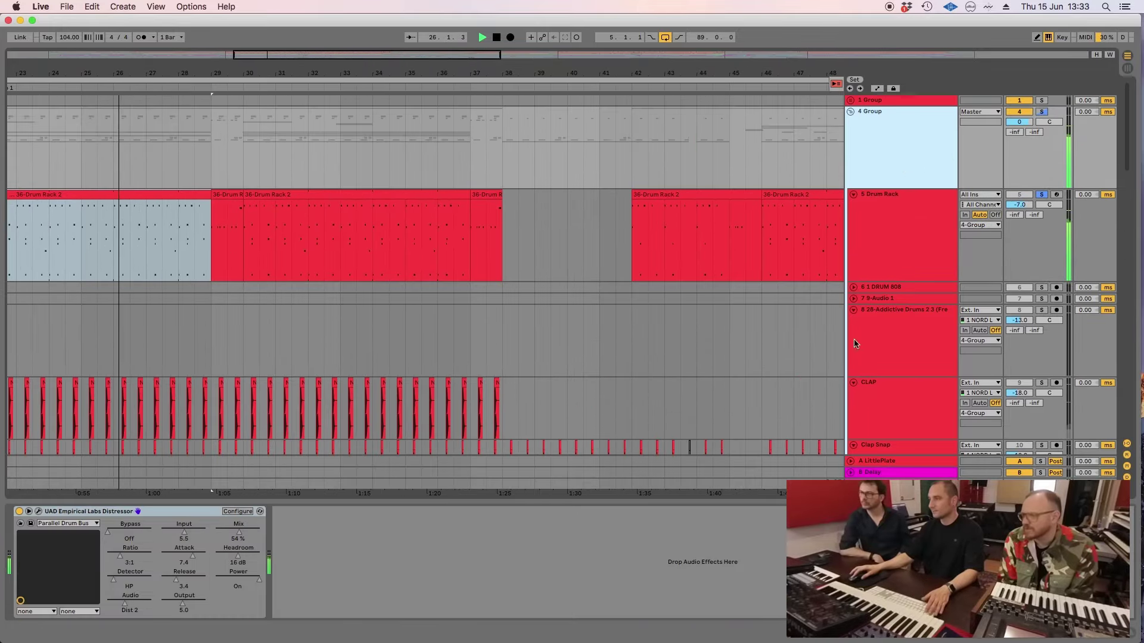
{"action": "left_click", "coordinate": [902, 257]}
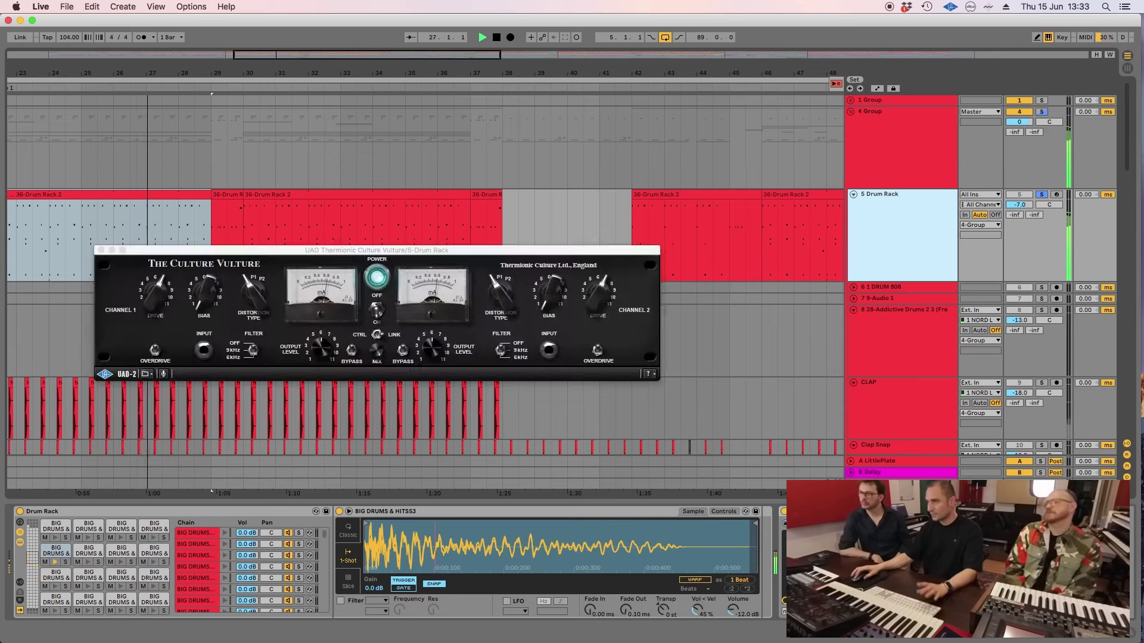
{"action": "key", "text": "space"}
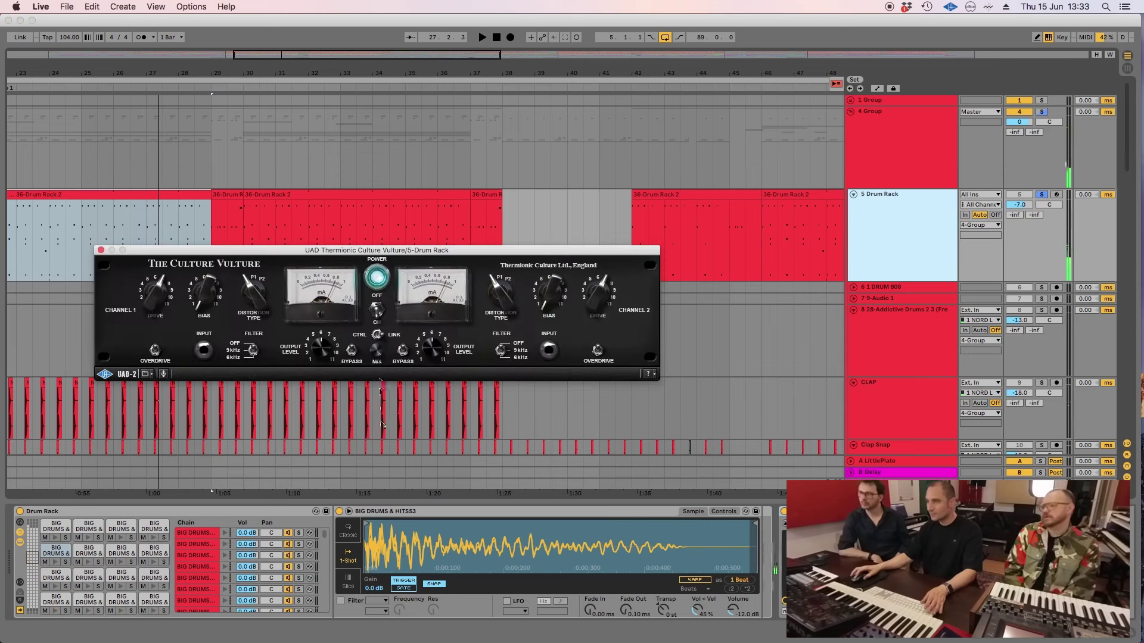
{"action": "key", "text": "space"}
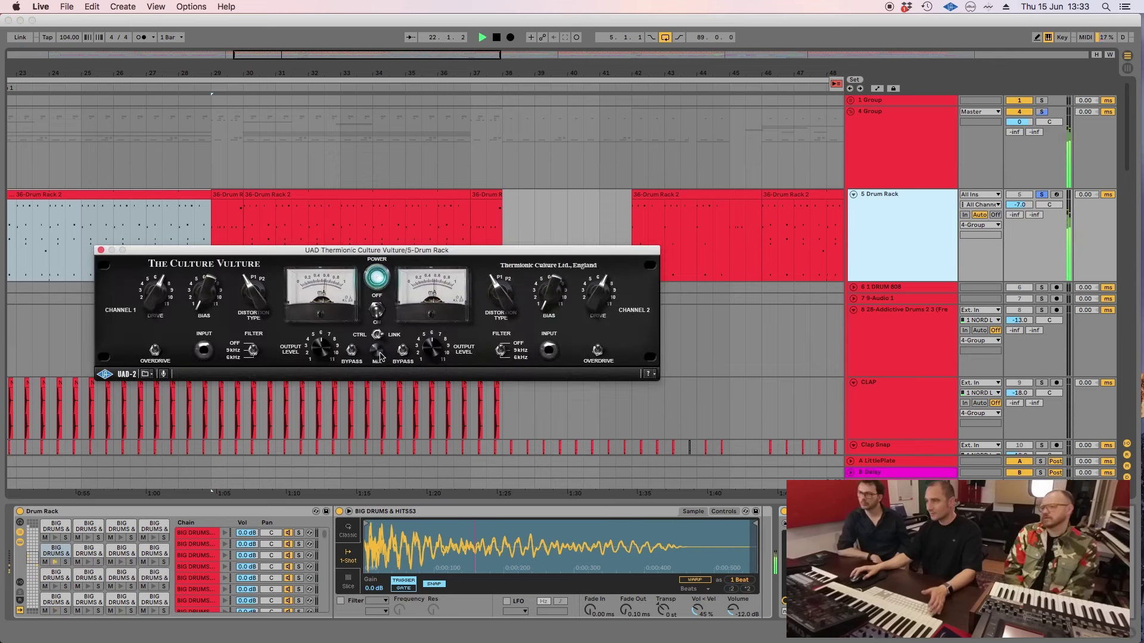
{"action": "left_click", "coordinate": [101, 251]}
Step: Solo the whole 4 Group and examine its UAD Empirical Labs Distressor during playback, then close the plug-in window
{"action": "left_click", "coordinate": [935, 158]}
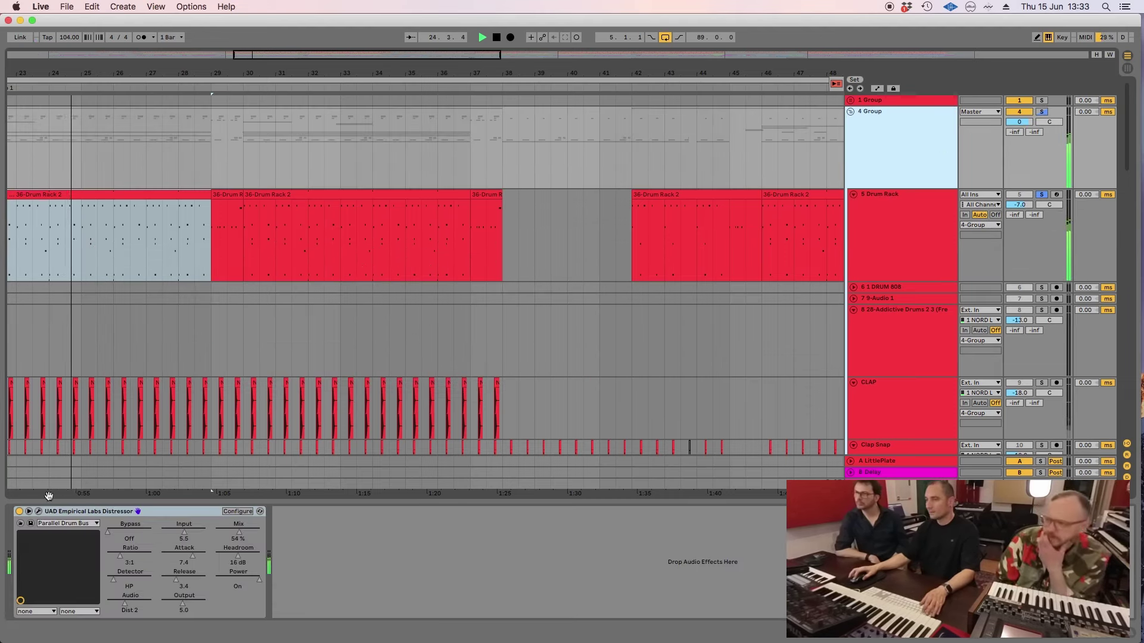
{"action": "left_click", "coordinate": [38, 512]}
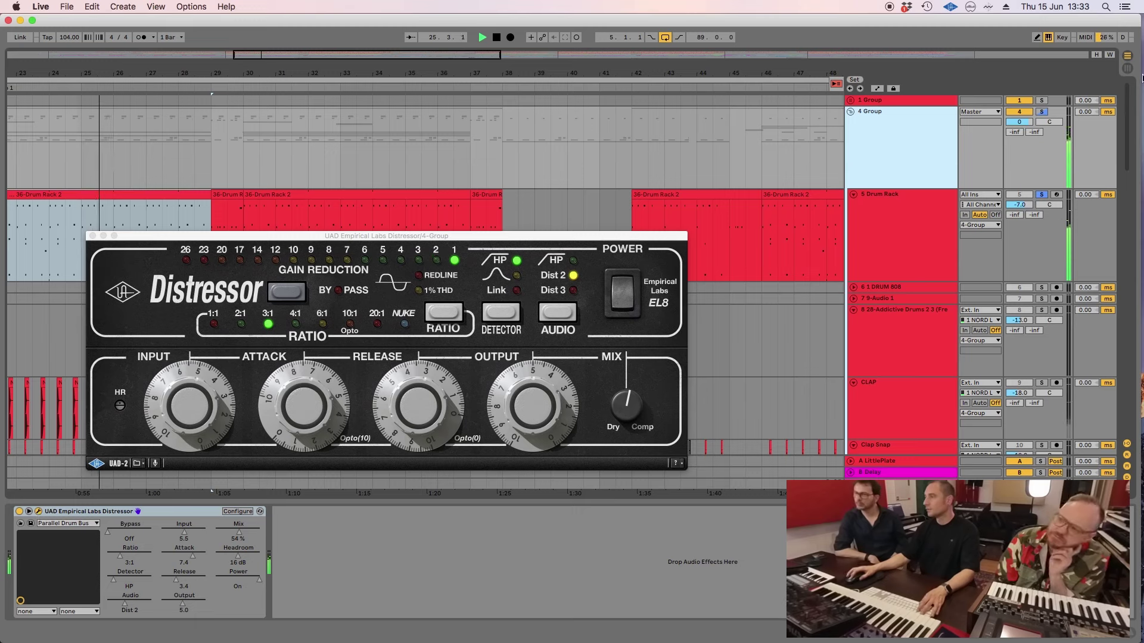
{"action": "left_click", "coordinate": [1042, 111]}
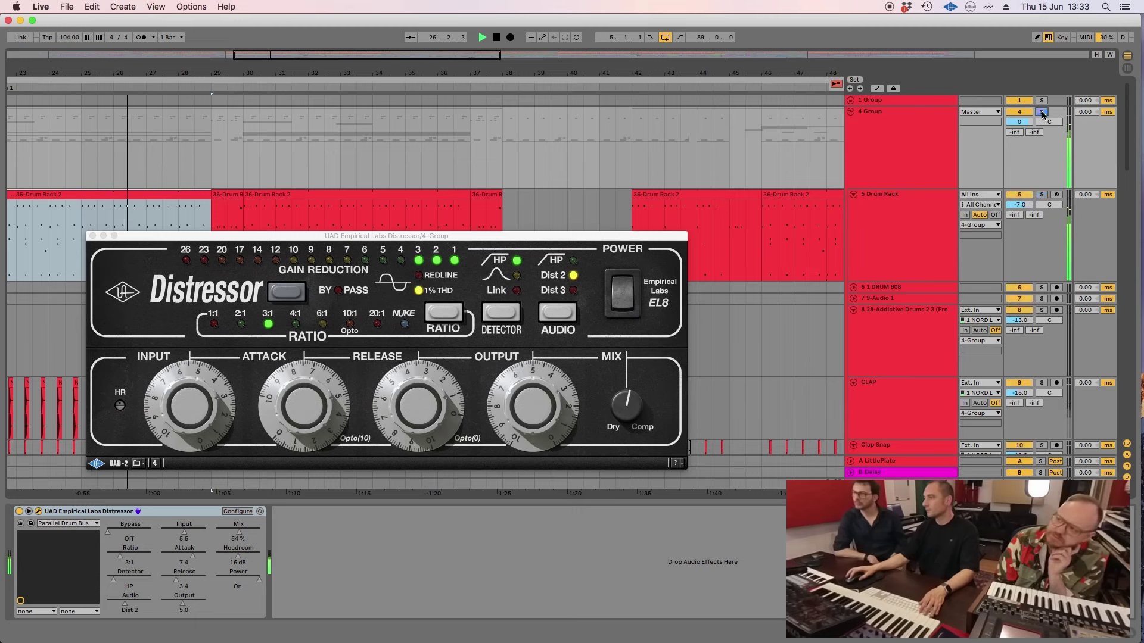
{"action": "left_click", "coordinate": [889, 141]}
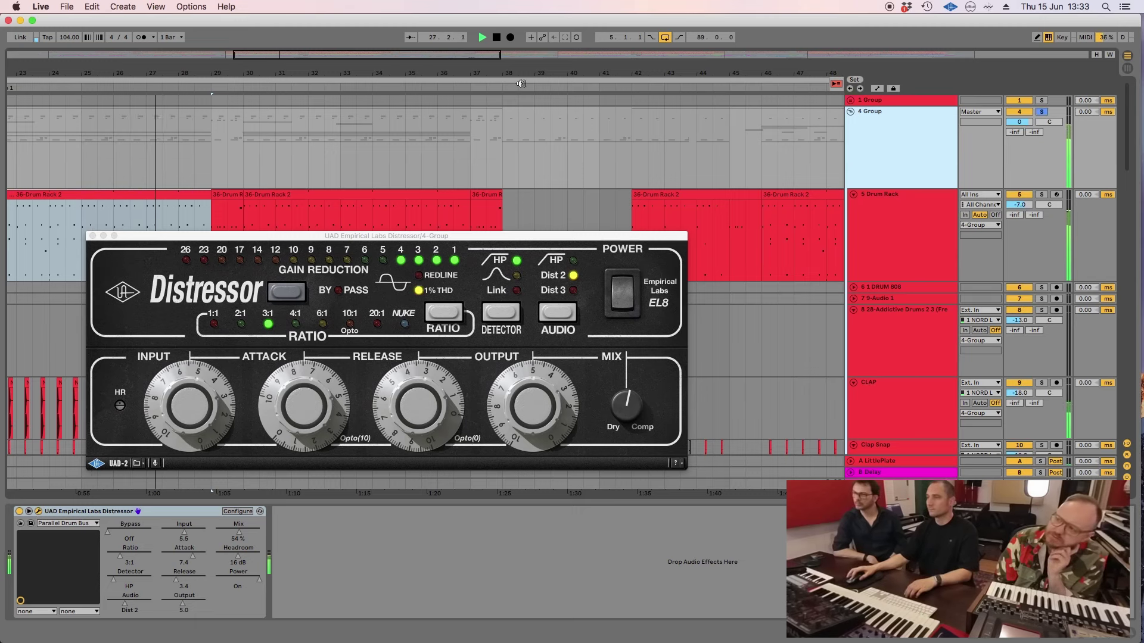
{"action": "left_click_drag", "start_coordinate": [380, 73], "coordinate": [275, 72]}
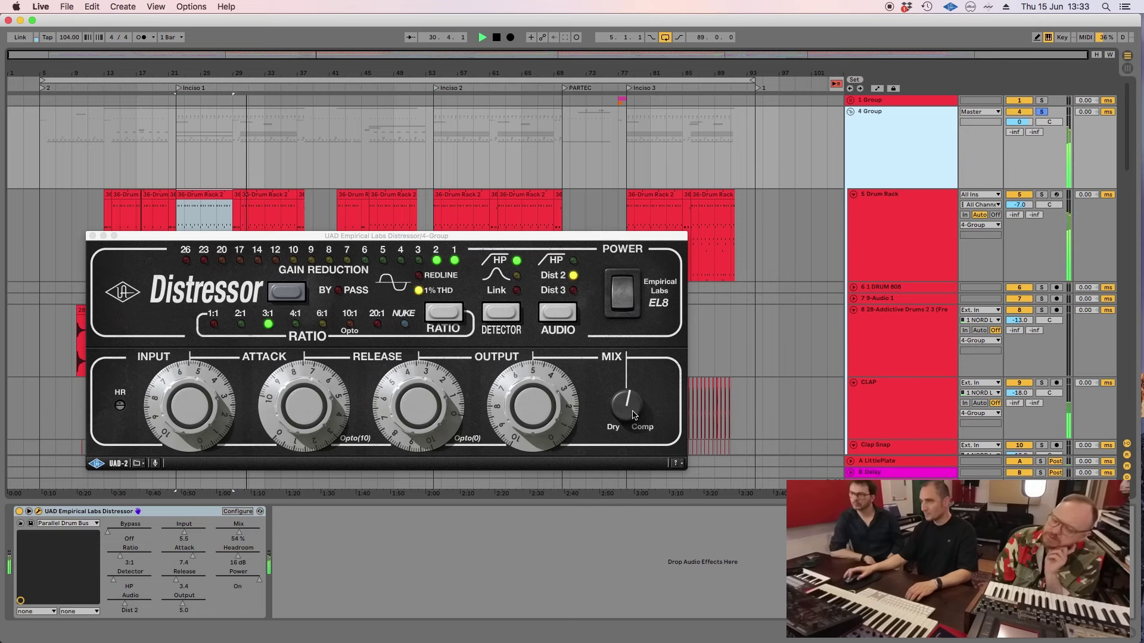
{"action": "left_click", "coordinate": [93, 236]}
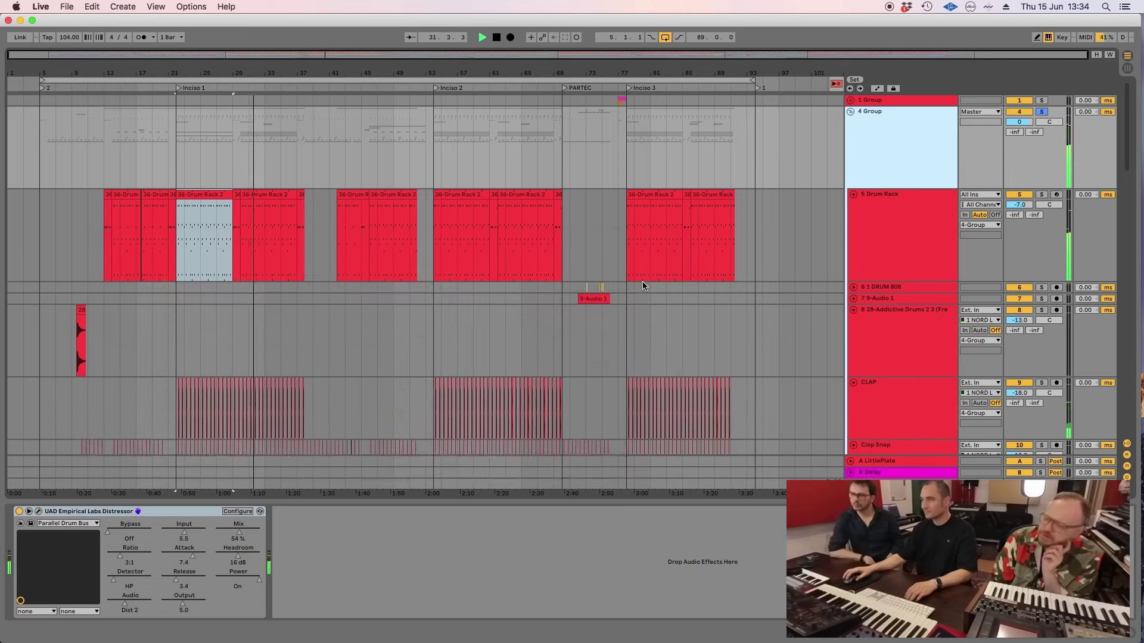
Step: Unfold and enlarge the PERC group and the Timpani track, and select the Timpani clip after Inciso 1
{"action": "scroll", "coordinate": [644, 285], "scroll_direction": "down", "scroll_amount": 8}
{"action": "scroll", "coordinate": [852, 311], "scroll_direction": "down", "scroll_amount": 5}
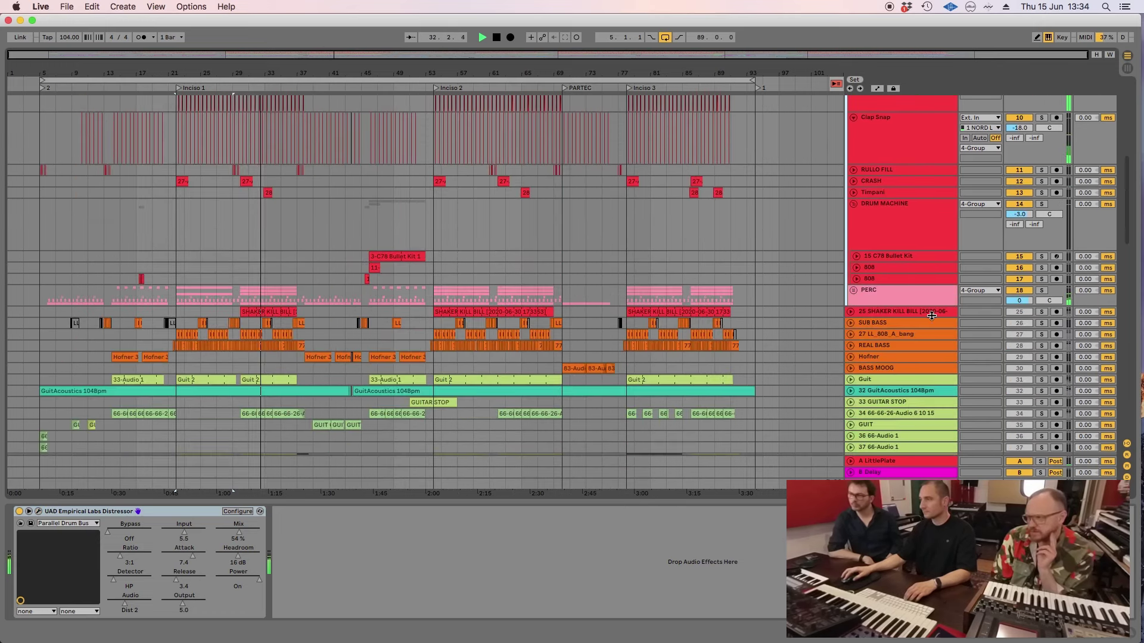
{"action": "left_click", "coordinate": [906, 306]}
{"action": "left_click_drag", "start_coordinate": [906, 306], "coordinate": [915, 357]}
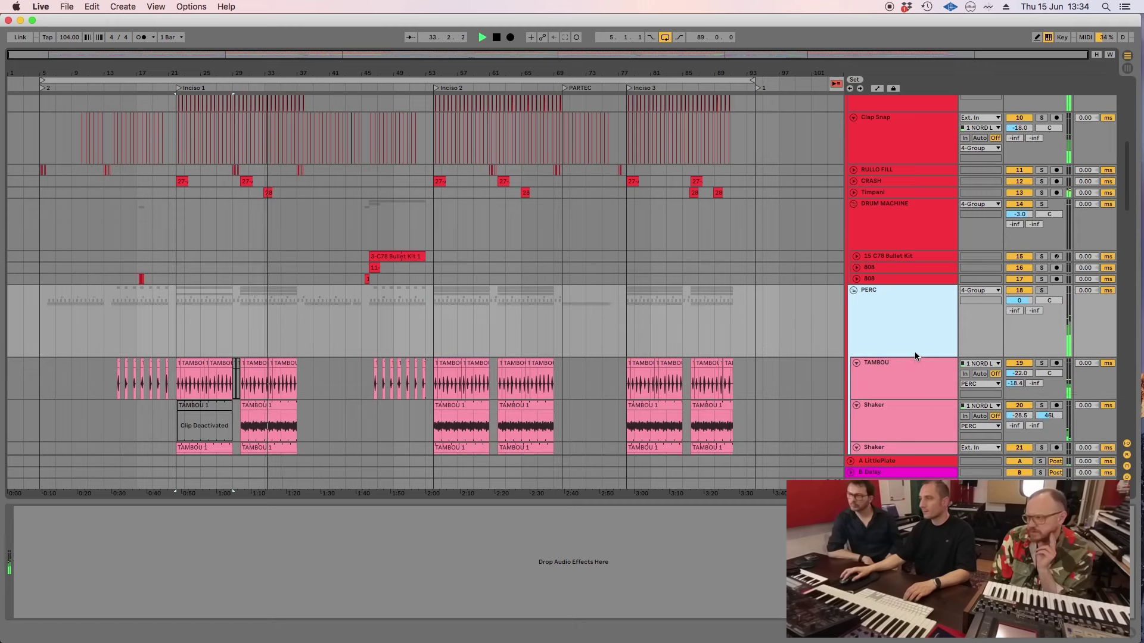
{"action": "left_click_drag", "start_coordinate": [882, 198], "coordinate": [880, 279]}
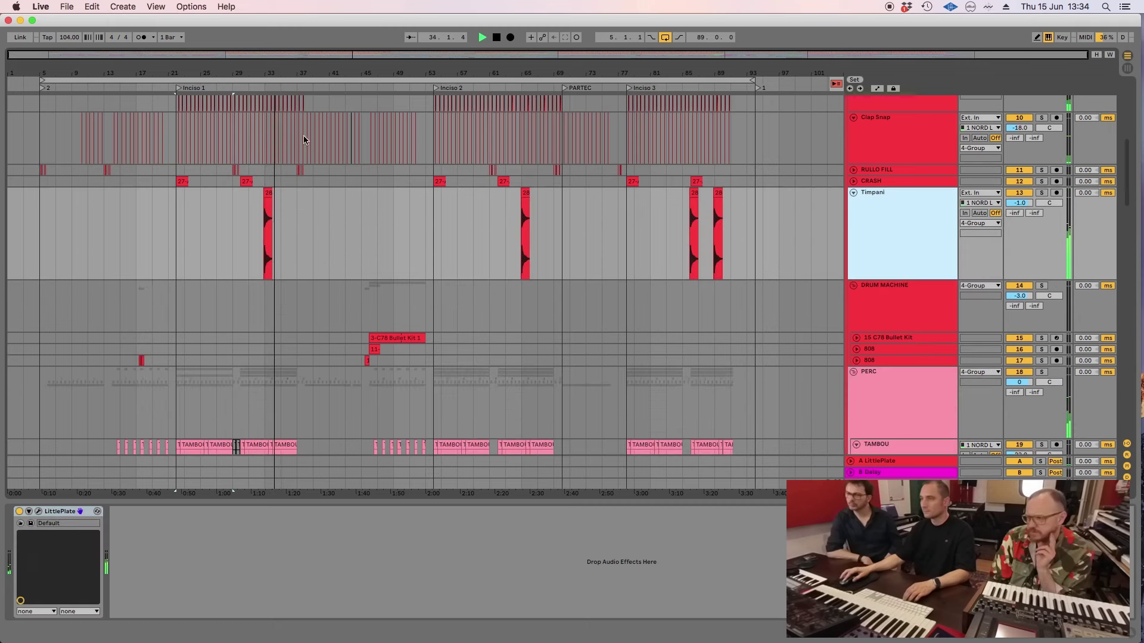
{"action": "left_click_drag", "start_coordinate": [261, 73], "coordinate": [261, 412]}
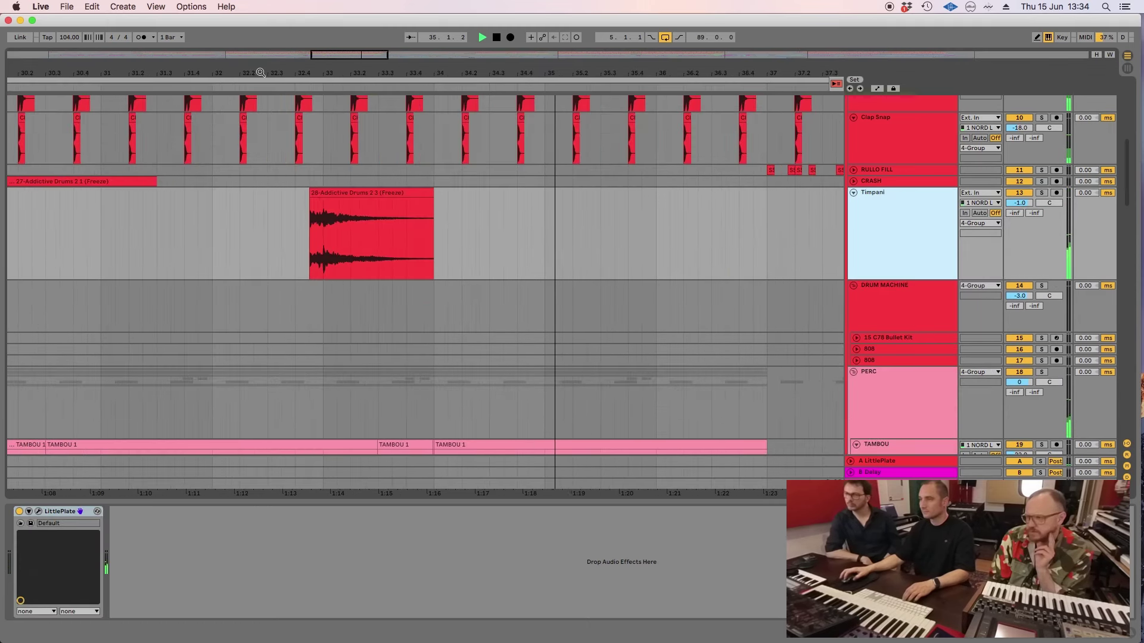
{"action": "left_click", "coordinate": [424, 193]}
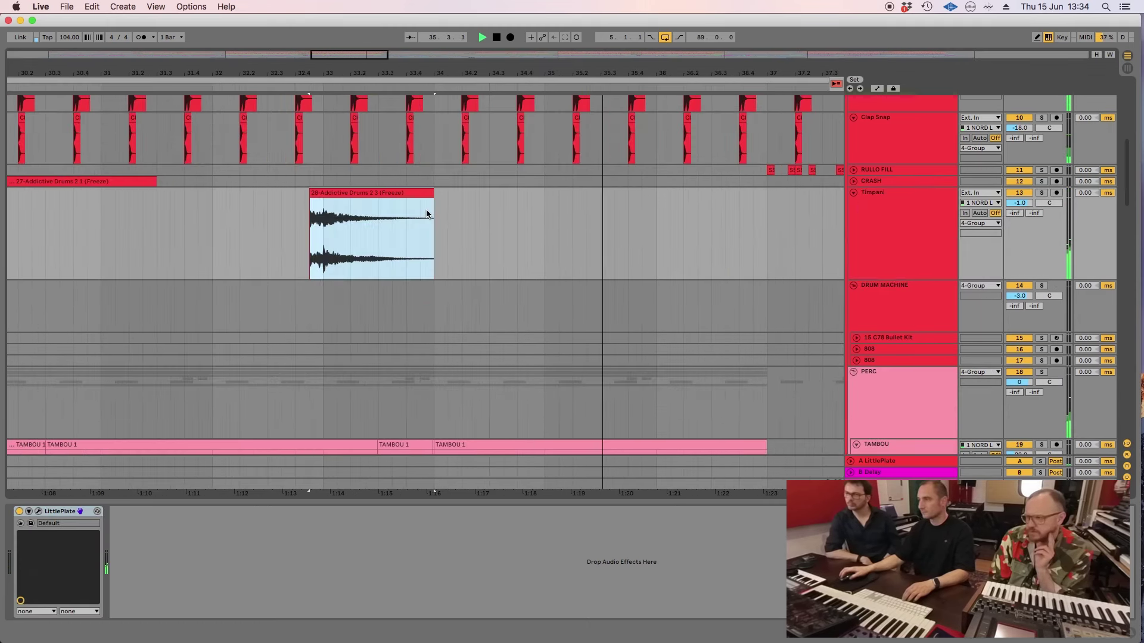
Step: Unfold the CRASH and RULLO FILL tracks, listen to the fill at bar 37, and stop playback
{"action": "left_click", "coordinate": [892, 181]}
{"action": "left_click", "coordinate": [878, 172]}
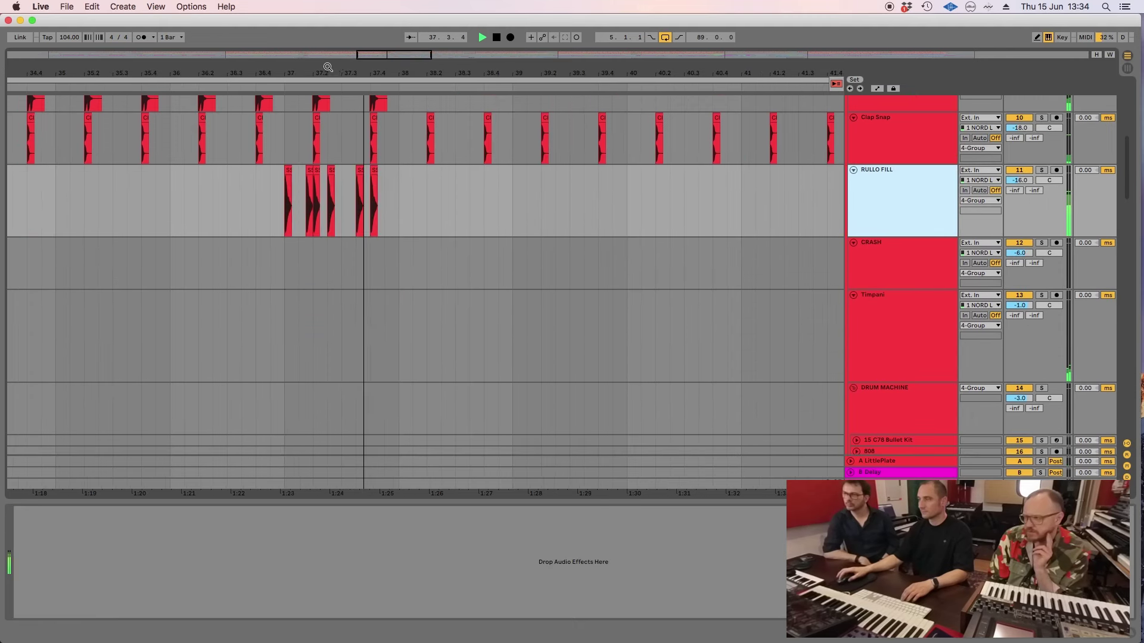
{"action": "key", "text": "space"}
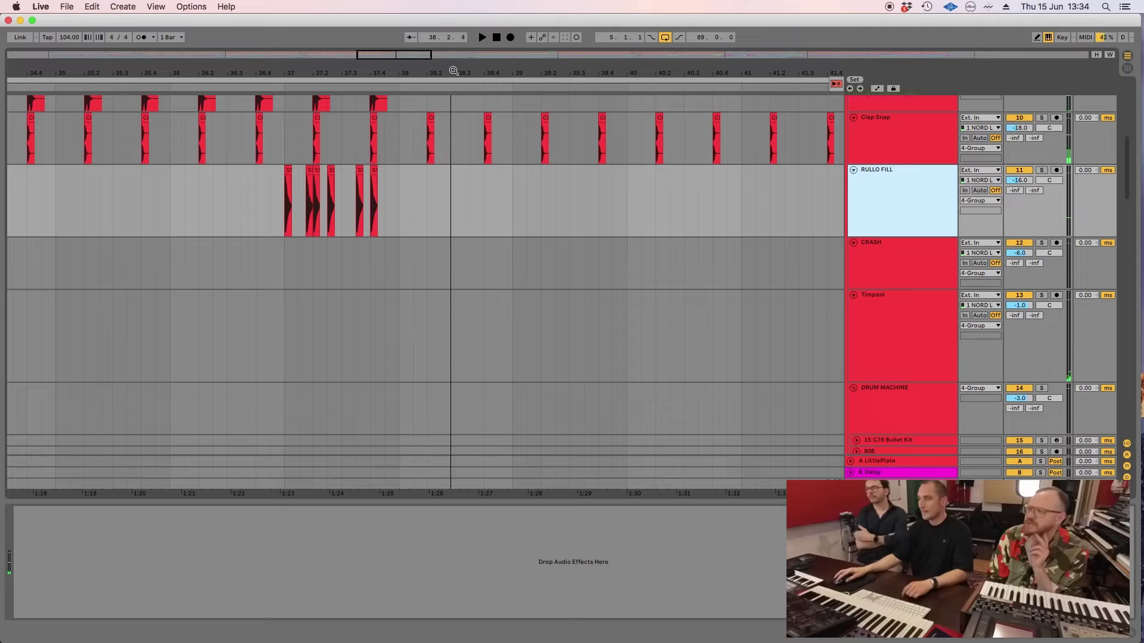
Step: Fold the 4 Group in the full arrangement and turn off its solo
{"action": "left_click_drag", "start_coordinate": [454, 72], "coordinate": [417, 18]}
{"action": "scroll", "coordinate": [365, 301], "scroll_direction": "up", "scroll_amount": 10}
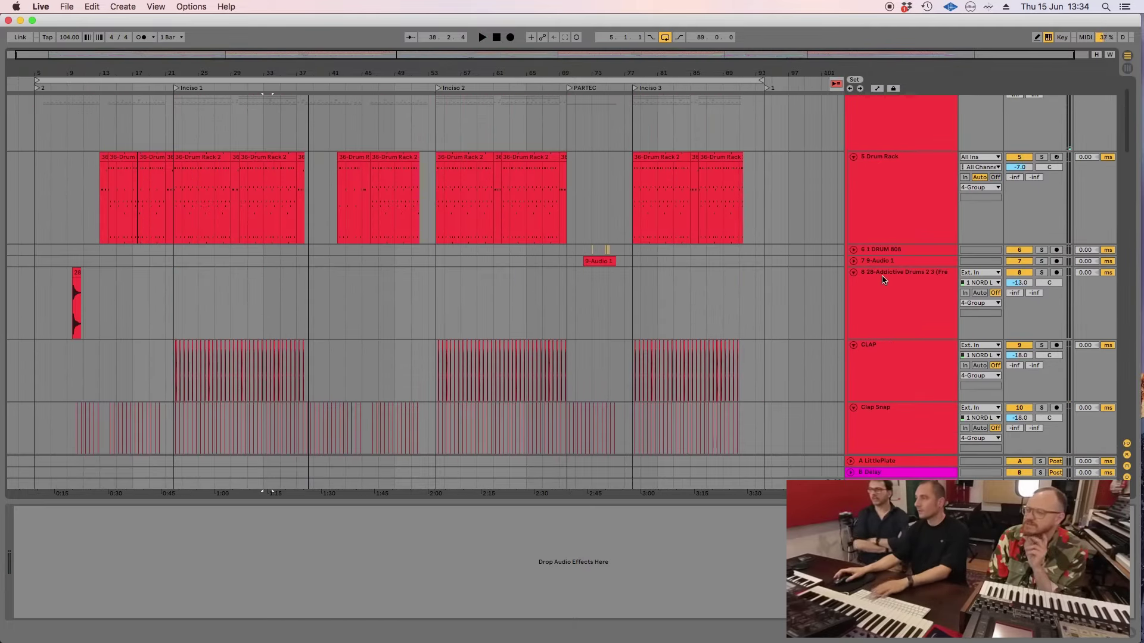
{"action": "left_click", "coordinate": [852, 147]}
{"action": "left_click", "coordinate": [851, 111]}
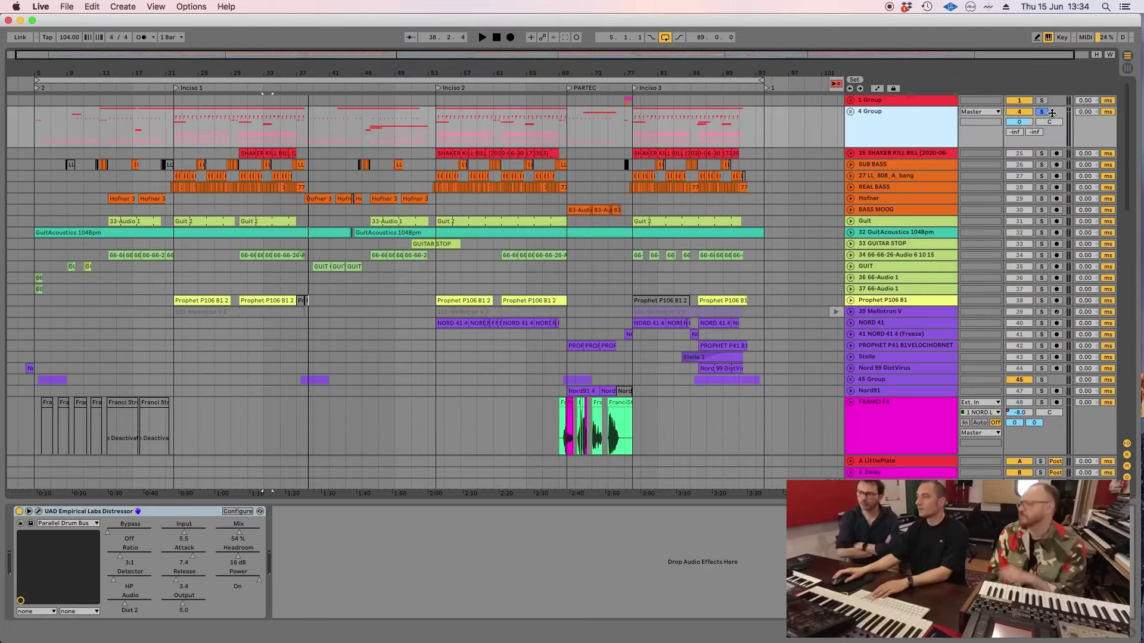
Step: Enlarge the bass tracks and select the first Hofner clip, shown close up before Inciso 1
{"action": "left_click", "coordinate": [122, 199]}
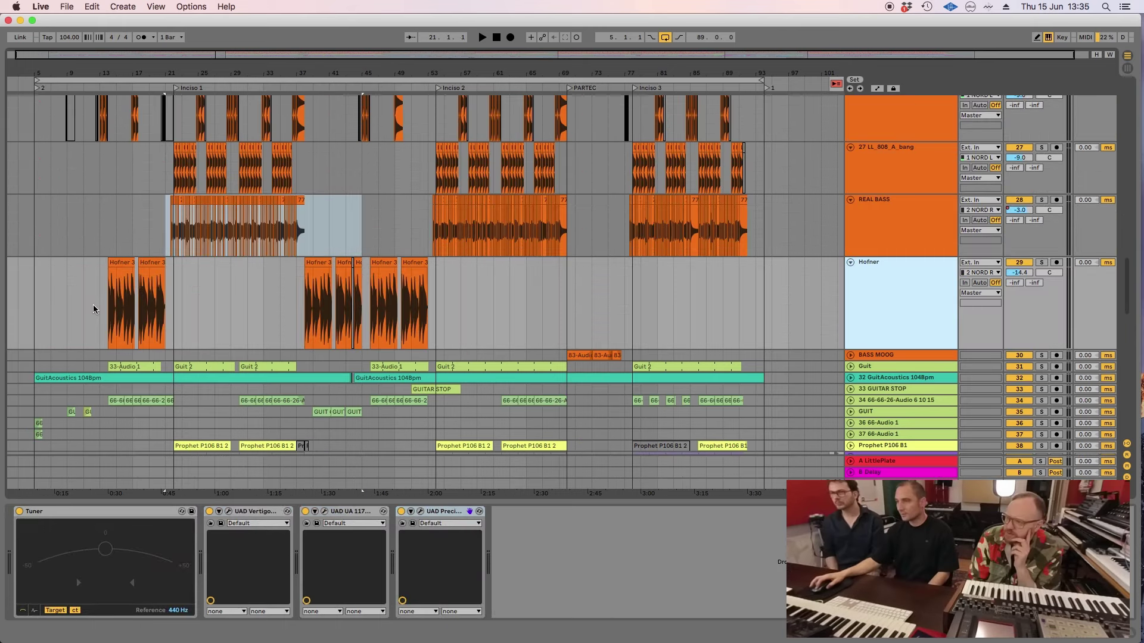
{"action": "left_click", "coordinate": [99, 308]}
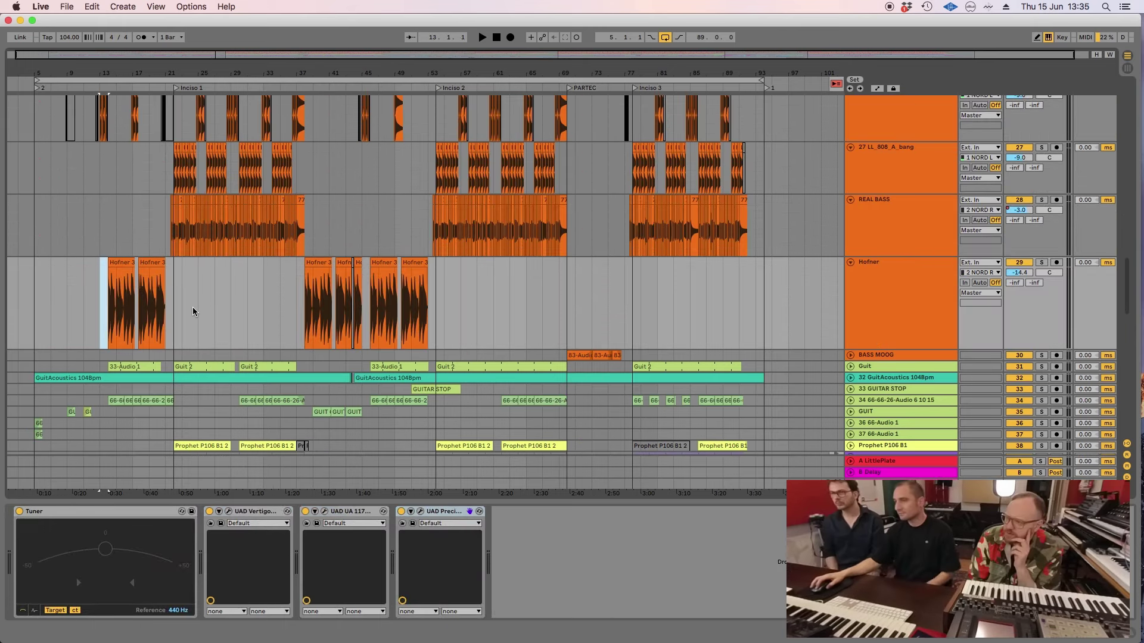
{"action": "left_click_drag", "start_coordinate": [116, 266], "coordinate": [198, 266]}
{"action": "left_click", "coordinate": [117, 263]}
{"action": "left_click_drag", "start_coordinate": [129, 73], "coordinate": [129, 238]}
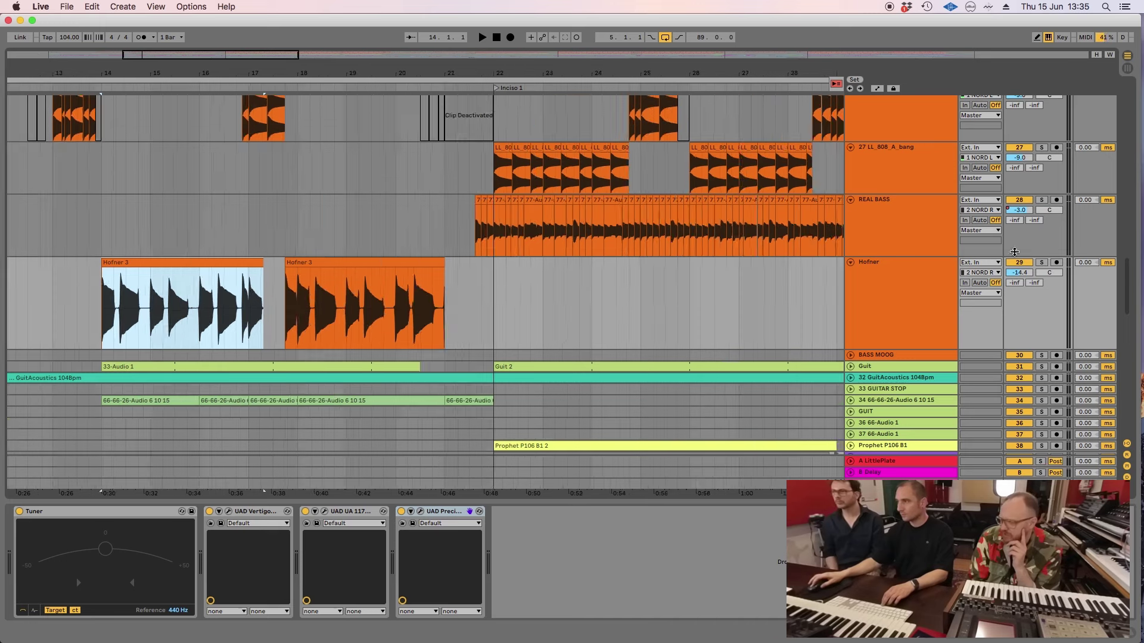
Step: Solo and play the Hofner bass, open its UAD Vertigo VSM-3, stop playback, and open its UA 1176 Rev A
{"action": "left_click", "coordinate": [1042, 263]}
{"action": "key", "text": "space"}
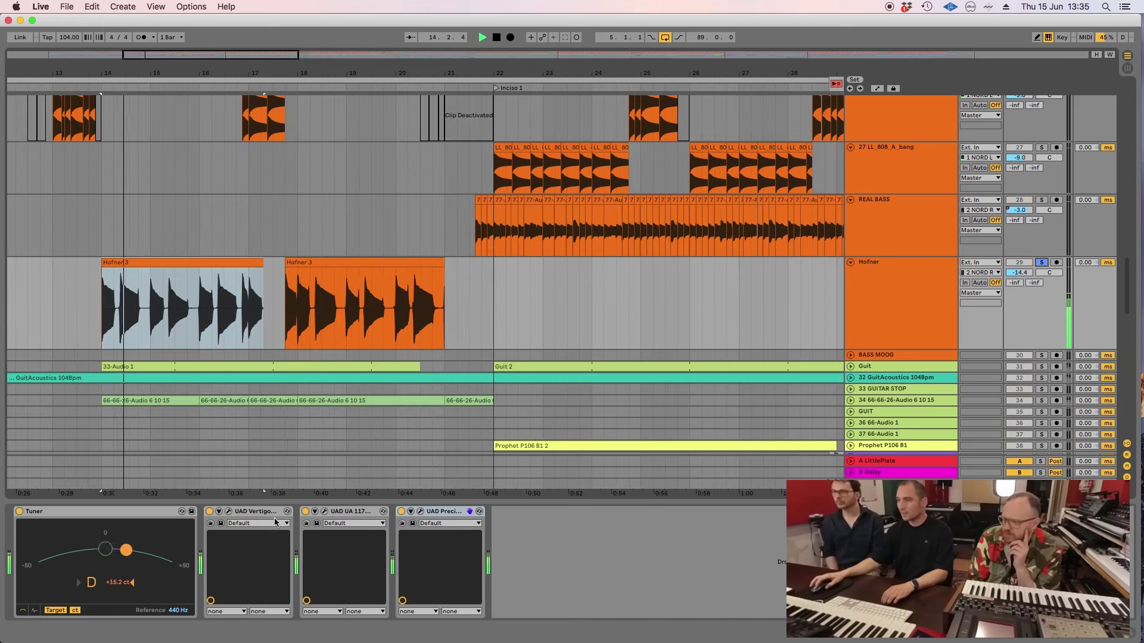
{"action": "left_click", "coordinate": [230, 512]}
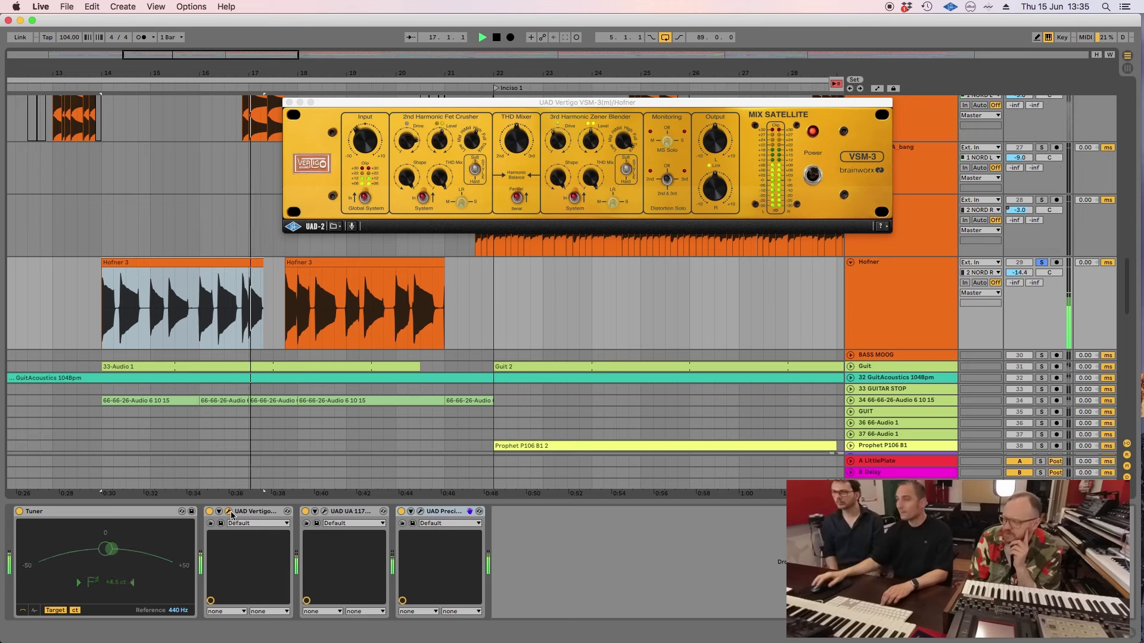
{"action": "key", "text": "space"}
{"action": "left_click", "coordinate": [326, 512]}
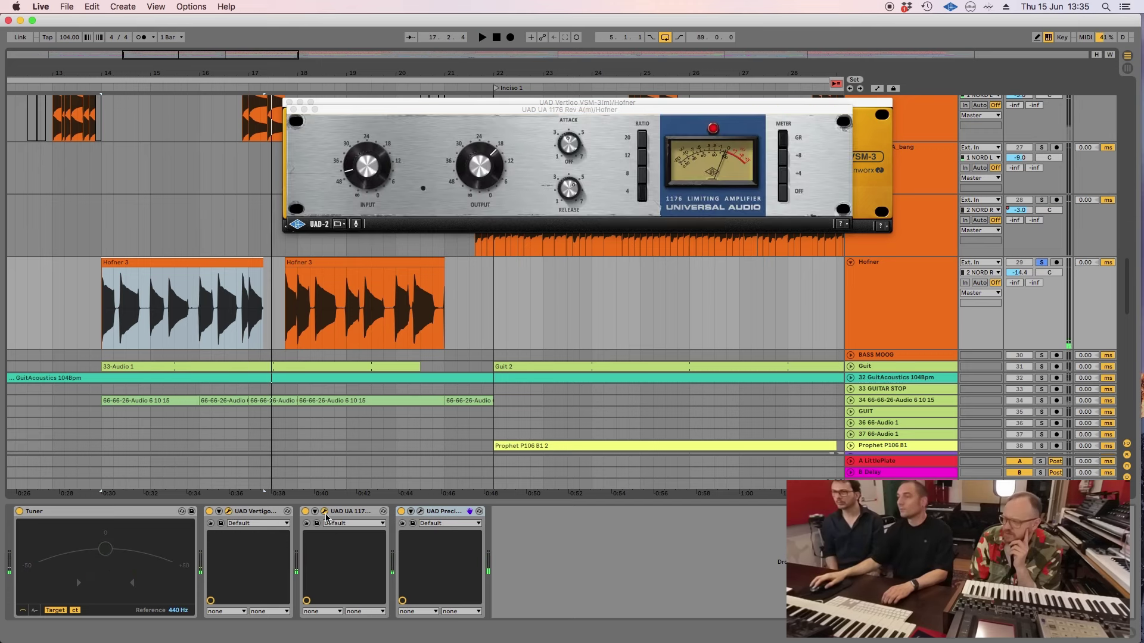
Step: Open the Hofner track's UAD Precision Reflection Engine, play the bass, and compare it with the effect bypassed and re-enabled
{"action": "left_click", "coordinate": [421, 513]}
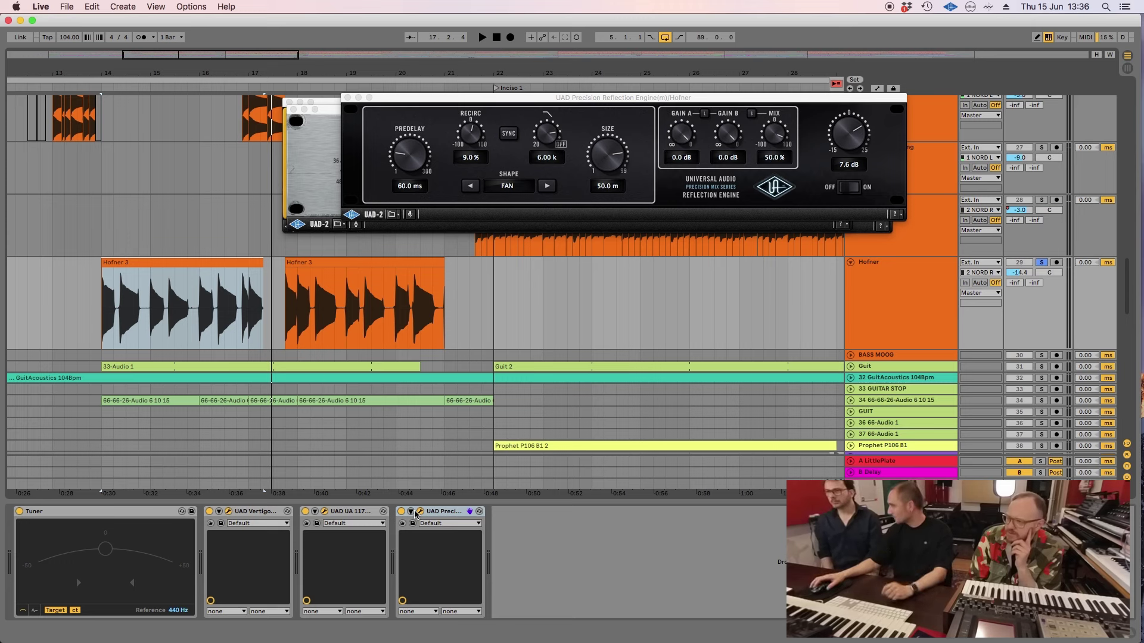
{"action": "key", "text": "space"}
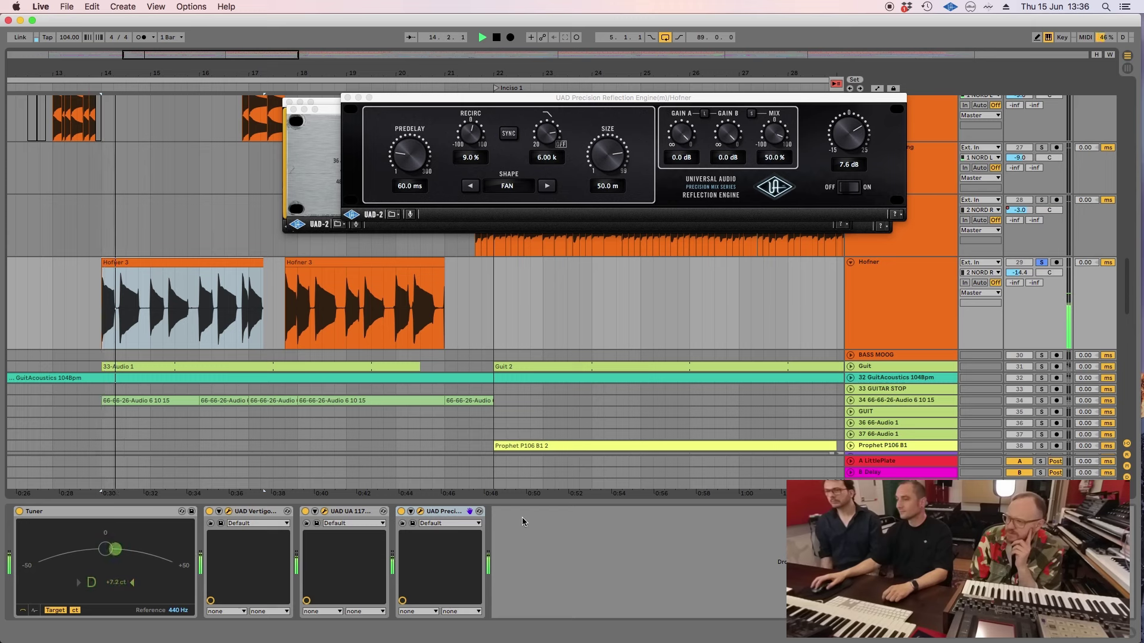
{"action": "left_click", "coordinate": [402, 513]}
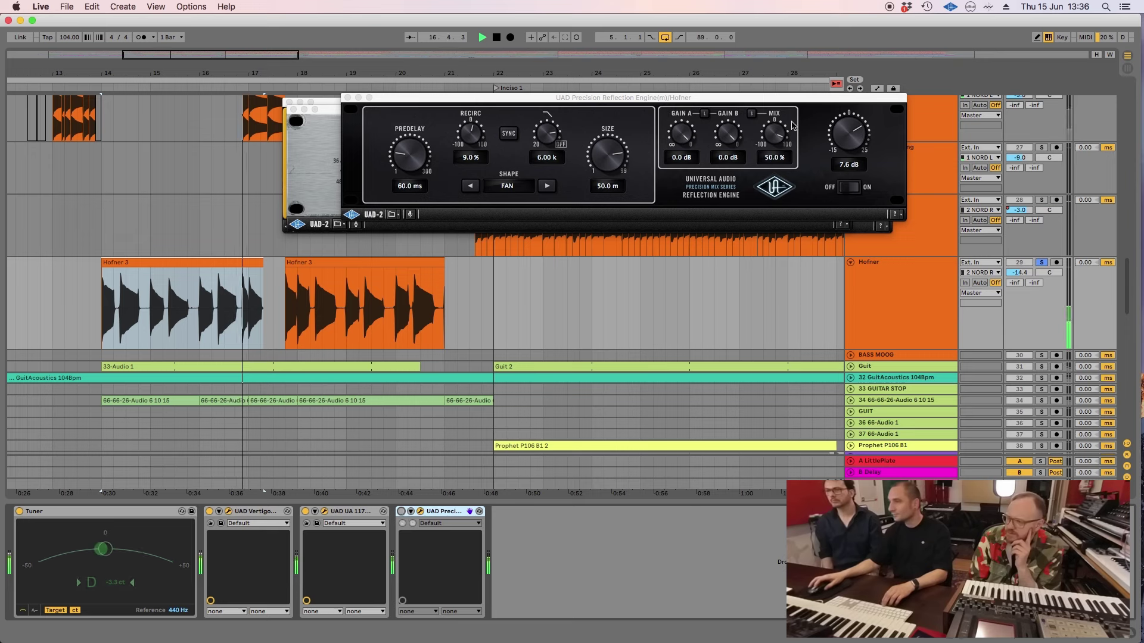
{"action": "left_click", "coordinate": [400, 512]}
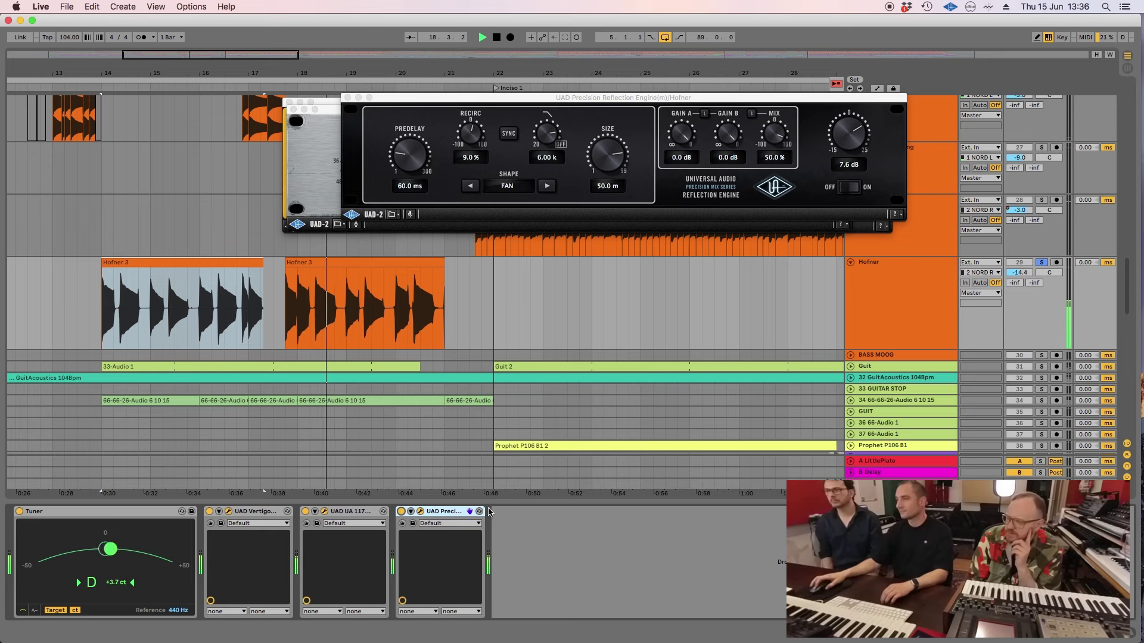
Step: Close the three open UAD plug-in windows of the Hofner track and stop playback
{"action": "left_click", "coordinate": [347, 97]}
{"action": "left_click", "coordinate": [293, 109]}
{"action": "left_click", "coordinate": [289, 102]}
{"action": "key", "text": "space"}
Step: Enlarge the REAL BASS track, select its first clip before Inciso 1, and place the insert marker at bar 22
{"action": "left_click", "coordinate": [900, 214]}
{"action": "left_click_drag", "start_coordinate": [899, 257], "coordinate": [899, 308]}
{"action": "scroll", "coordinate": [357, 250], "scroll_direction": "right", "scroll_amount": 5}
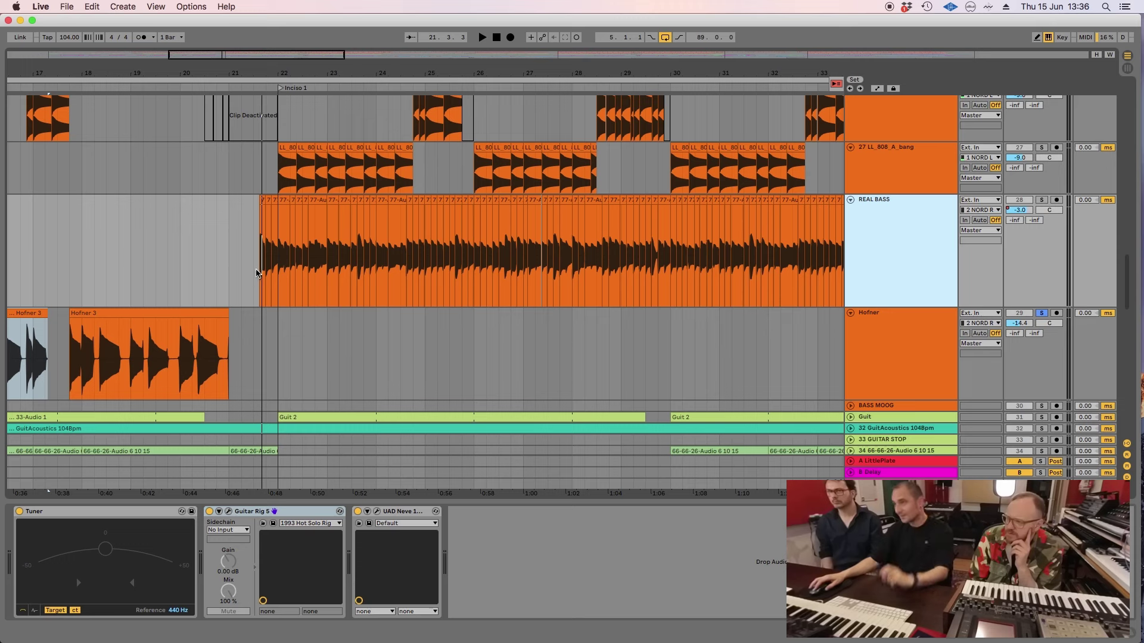
{"action": "left_click", "coordinate": [262, 201]}
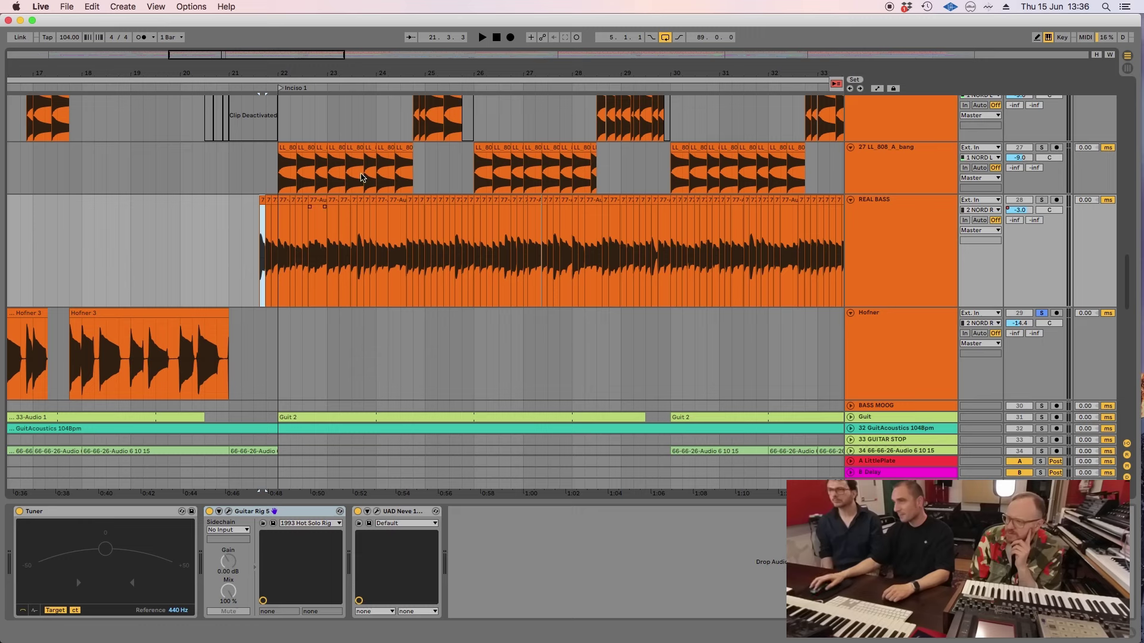
{"action": "left_click", "coordinate": [252, 173]}
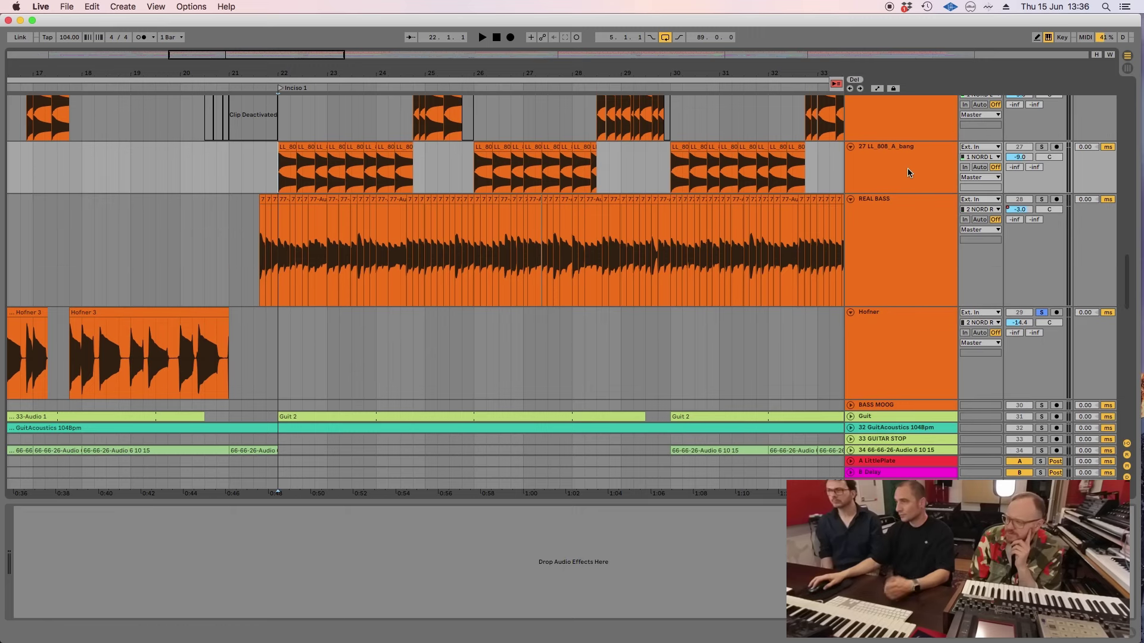
Step: View the REAL BASS track's UAD Neve 1073 Legacy, close it, and select the 27 LL_808_A_bang track
{"action": "left_click", "coordinate": [892, 258]}
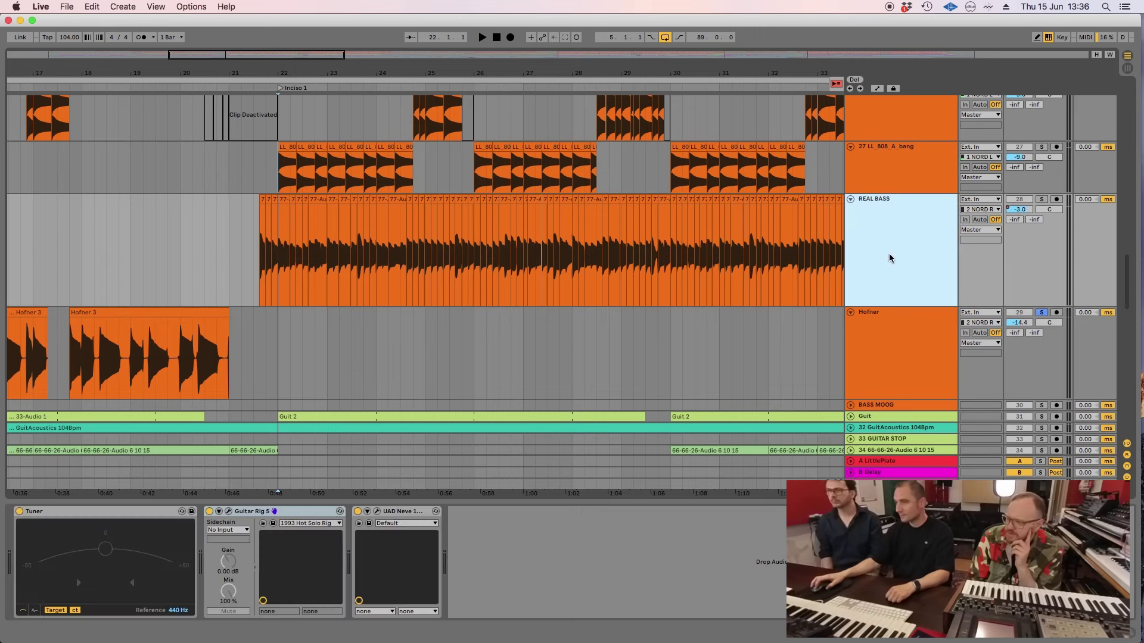
{"action": "left_click", "coordinate": [377, 512]}
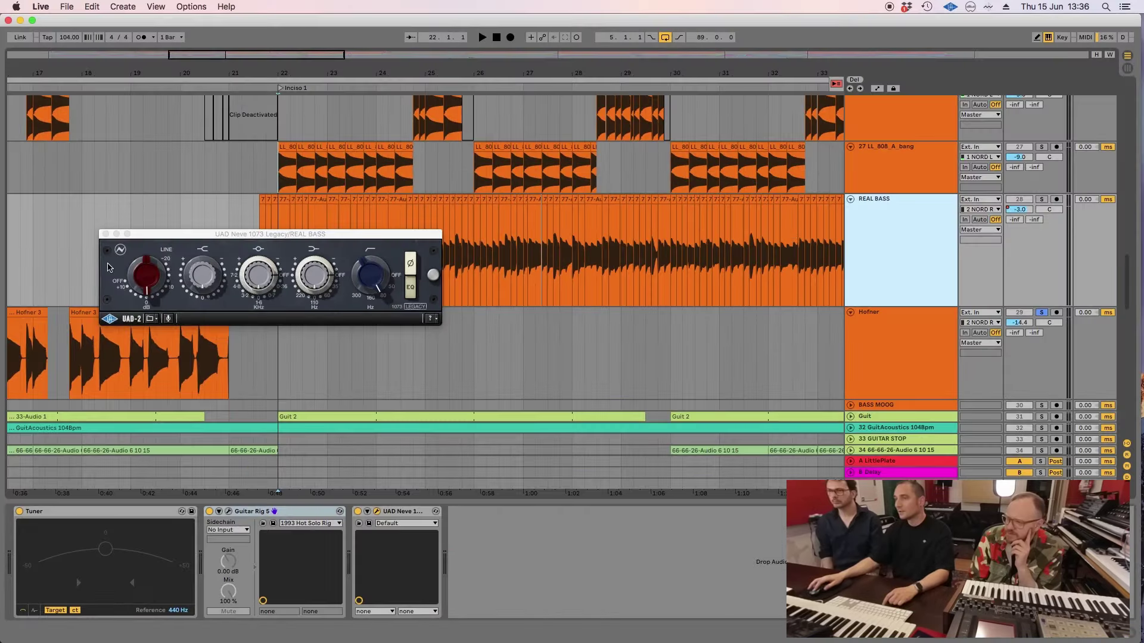
{"action": "left_click", "coordinate": [105, 236]}
{"action": "left_click", "coordinate": [949, 179]}
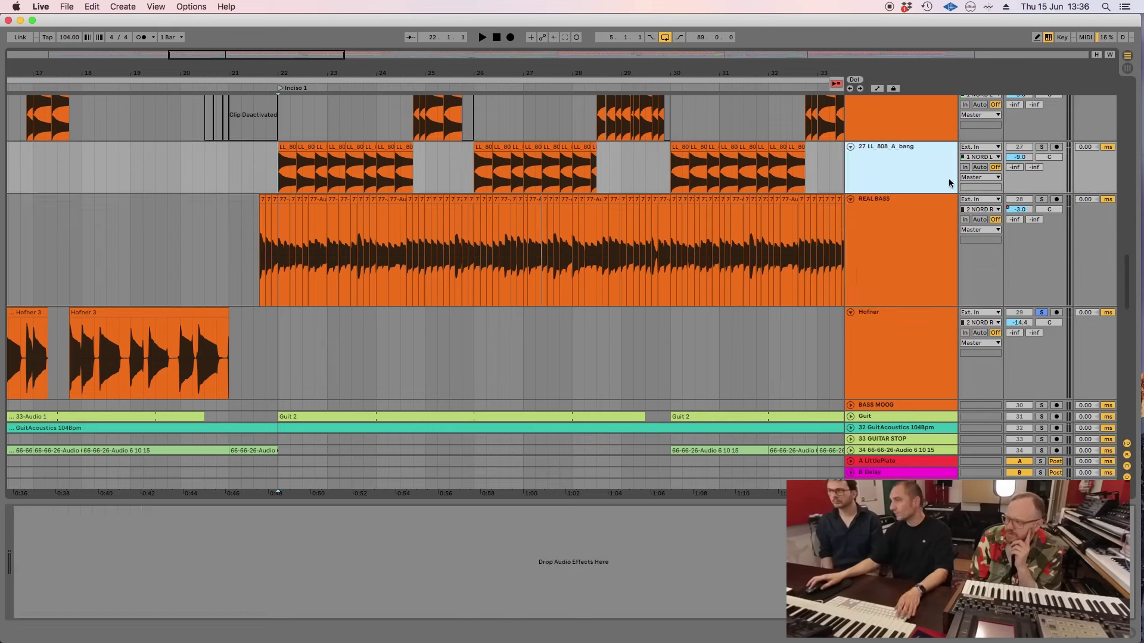
Step: Solo the REAL BASS track and play it from Inciso 1, restarting playback once
{"action": "left_click", "coordinate": [1040, 201]}
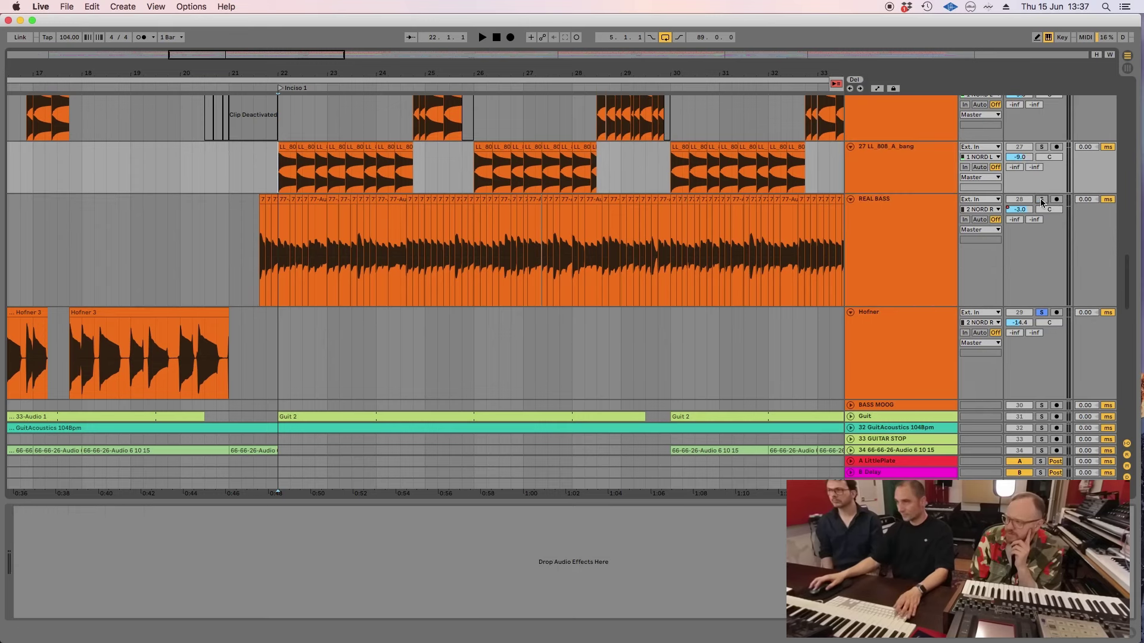
{"action": "left_click", "coordinate": [278, 275]}
{"action": "key", "text": "space"}
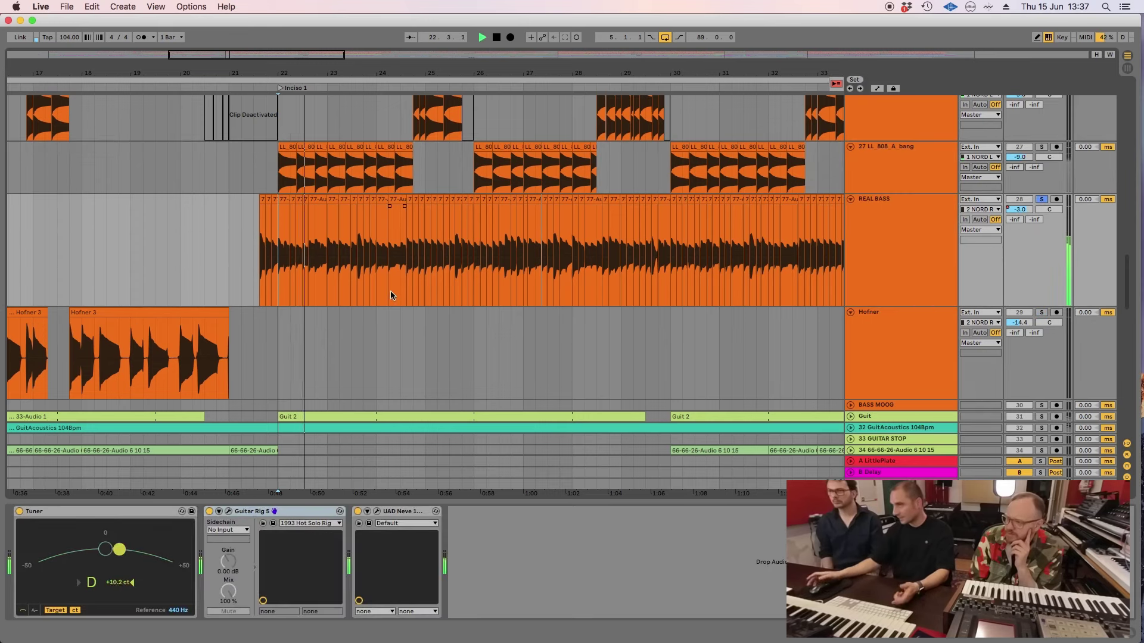
{"action": "key", "text": "space"}
{"action": "key", "text": "space"}
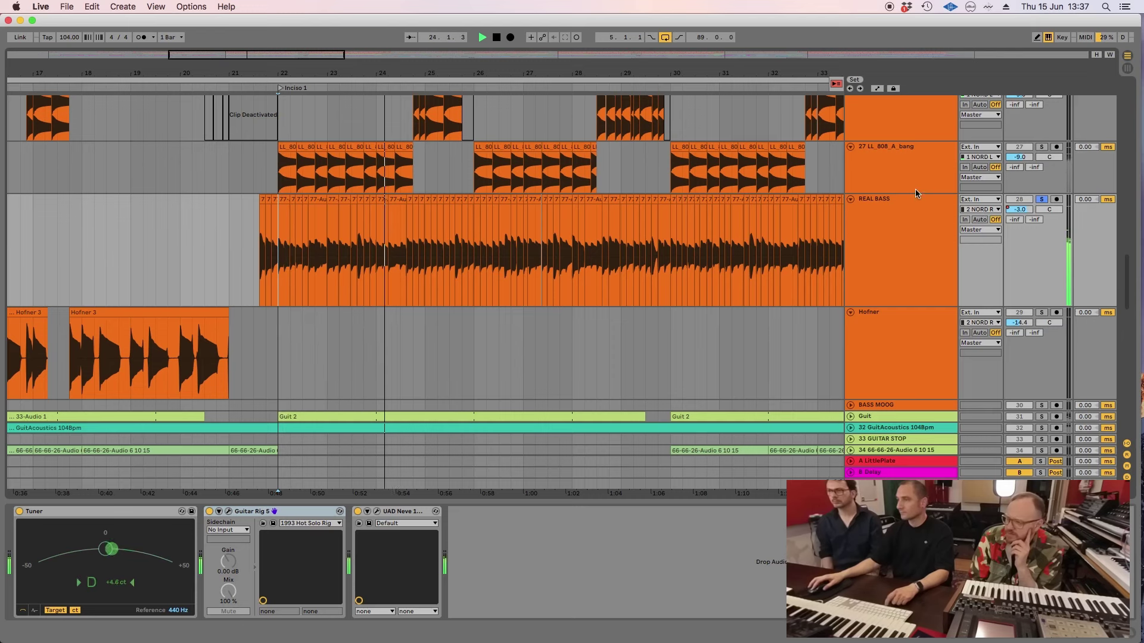
Step: Solo the SUB BASS and 27 LL_808_A_bang tracks in place of REAL BASS and play them from Inciso 1
{"action": "scroll", "coordinate": [917, 197], "scroll_direction": "up", "scroll_amount": 2}
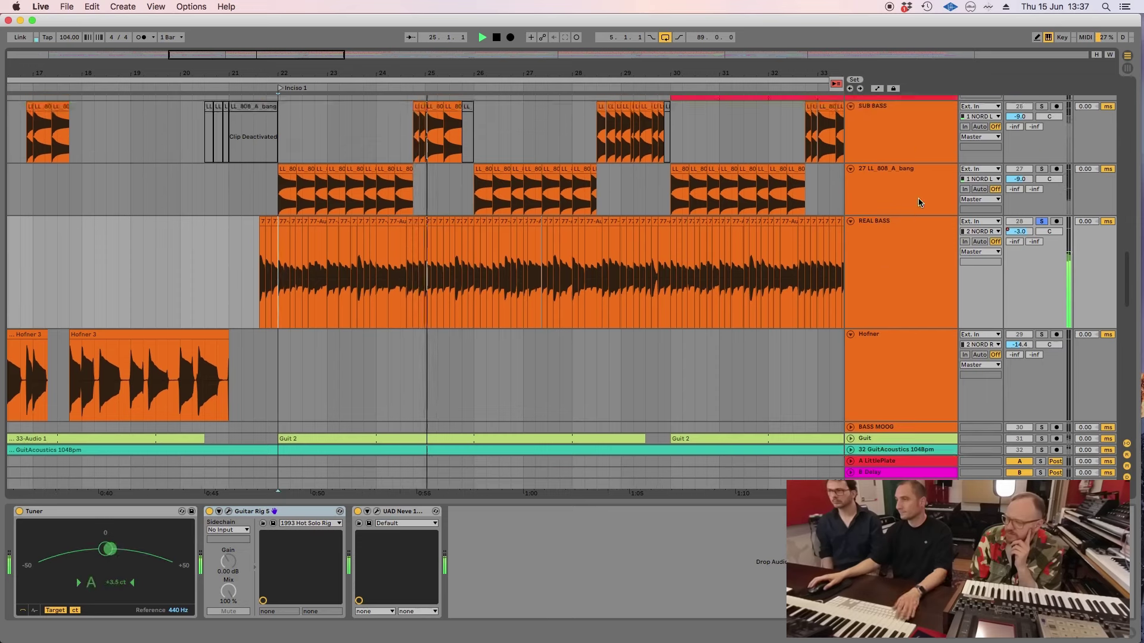
{"action": "scroll", "coordinate": [918, 199], "scroll_direction": "up", "scroll_amount": 4}
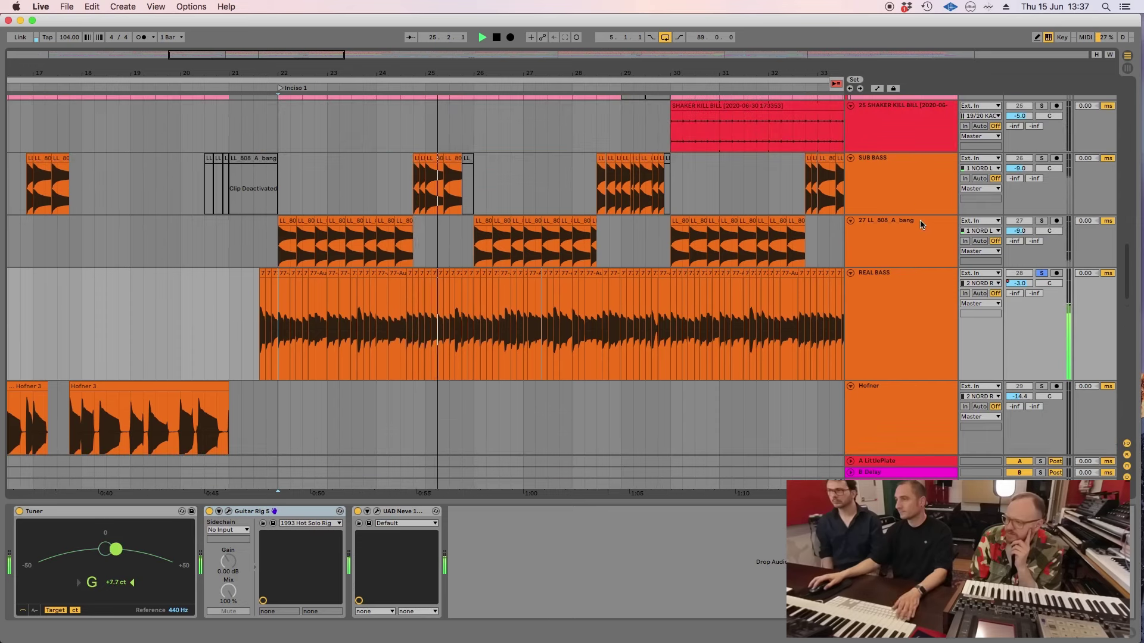
{"action": "left_click", "coordinate": [913, 298]}
{"action": "left_click", "coordinate": [903, 246]}
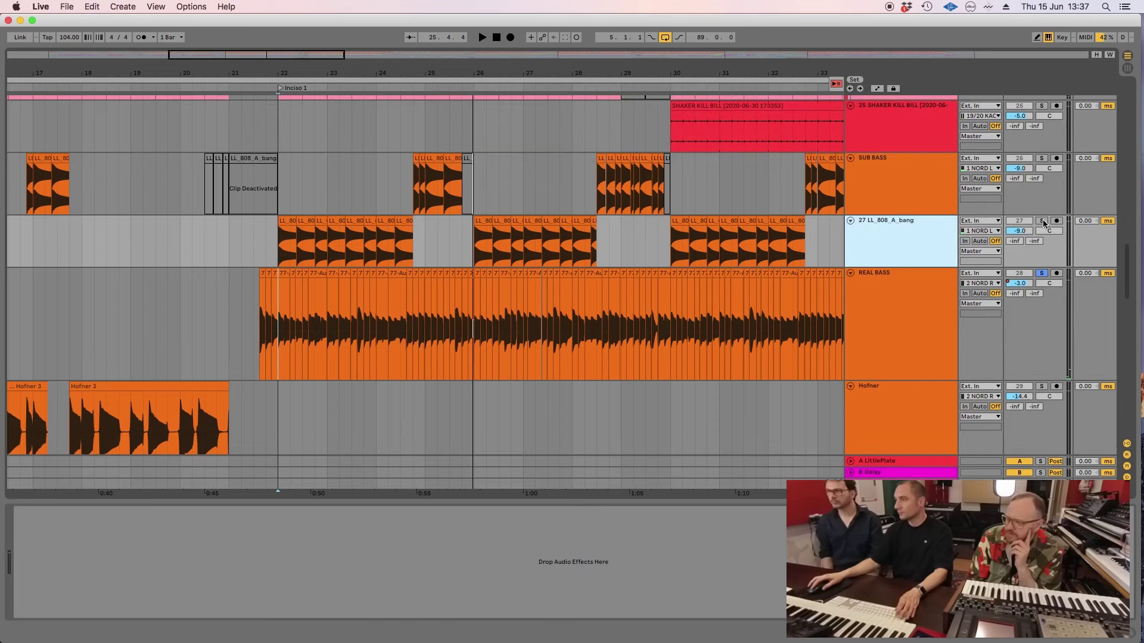
{"action": "left_click", "coordinate": [1042, 221]}
{"action": "key", "text": "space"}
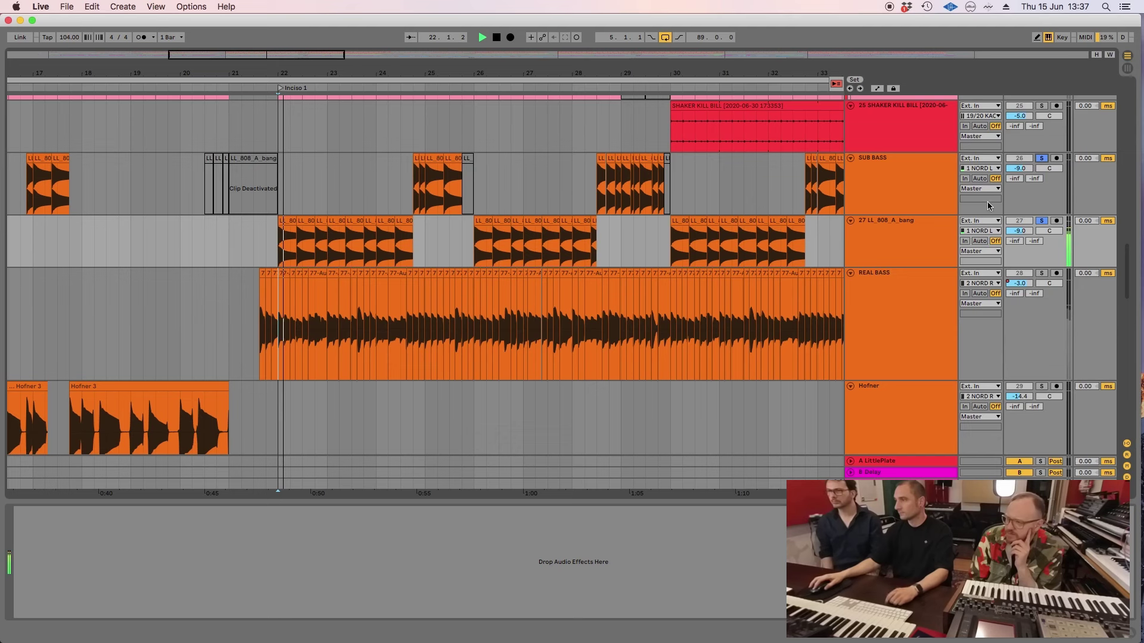
{"action": "left_click", "coordinate": [894, 248]}
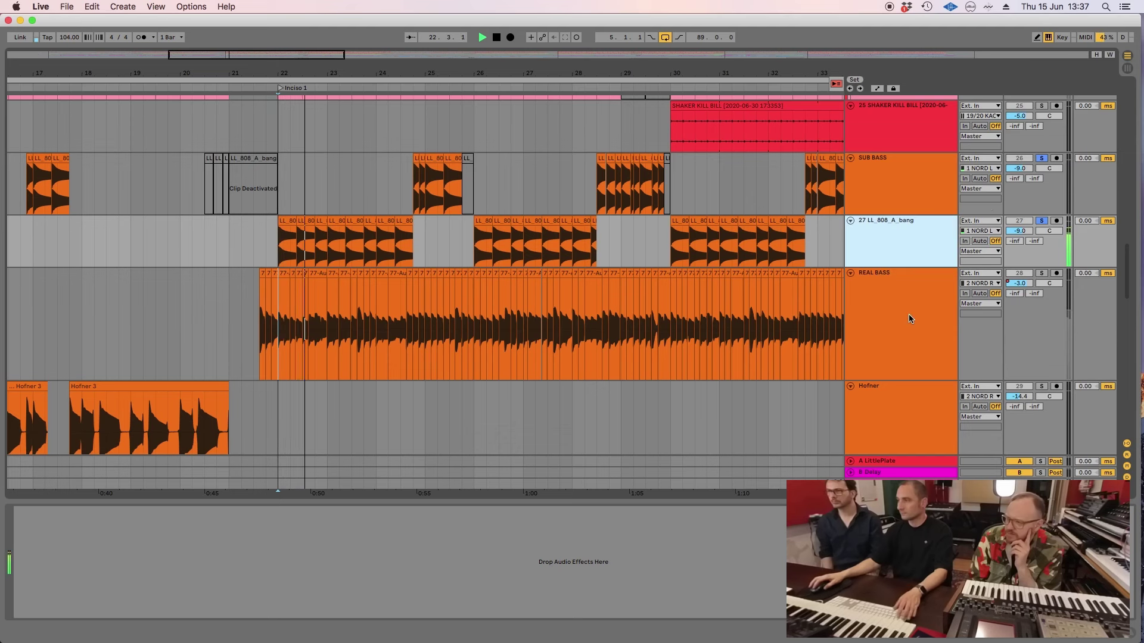
Step: Add REAL BASS to the soloed sub basses, listen to them together, select the REAL BASS track, and stop playback
{"action": "left_click", "coordinate": [1047, 274], "text": "super"}
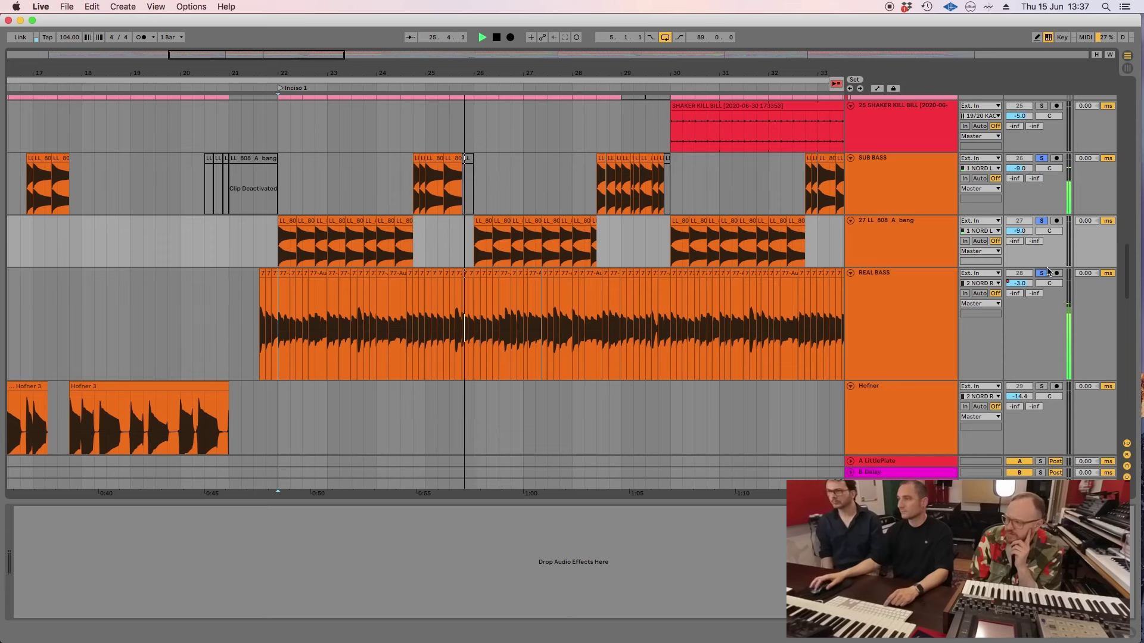
{"action": "left_click_drag", "start_coordinate": [489, 73], "coordinate": [218, 55]}
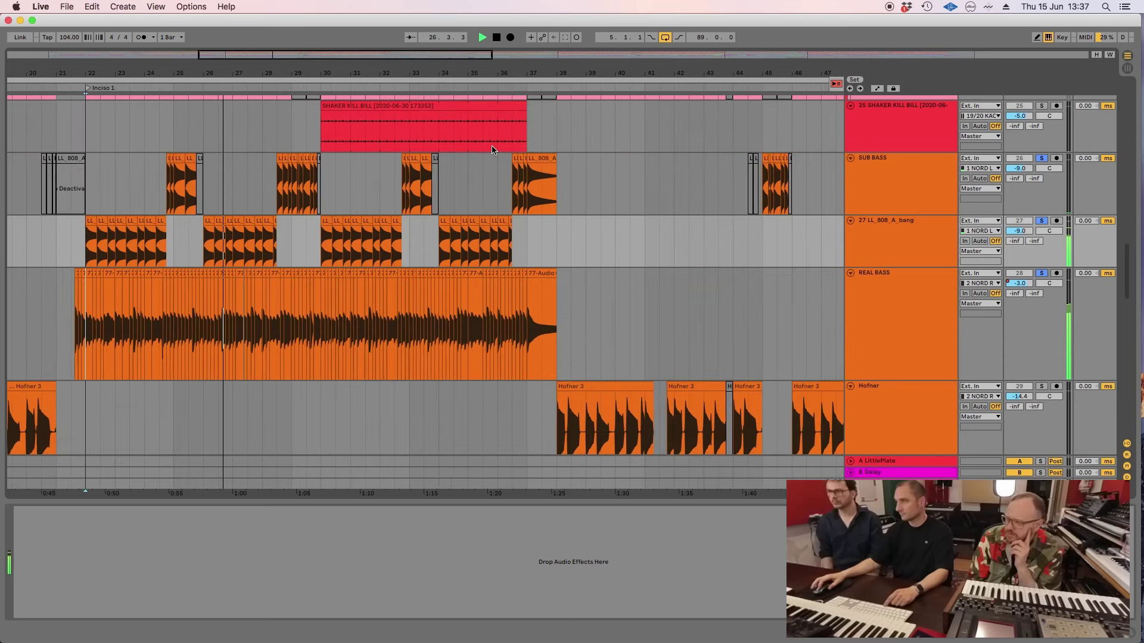
{"action": "left_click", "coordinate": [931, 318]}
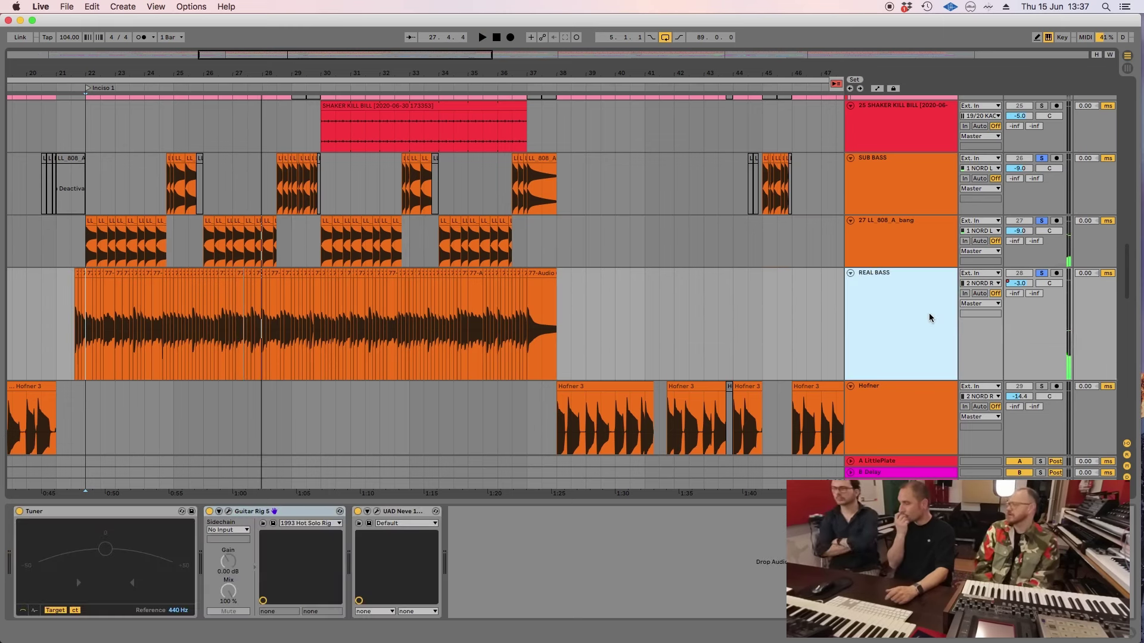